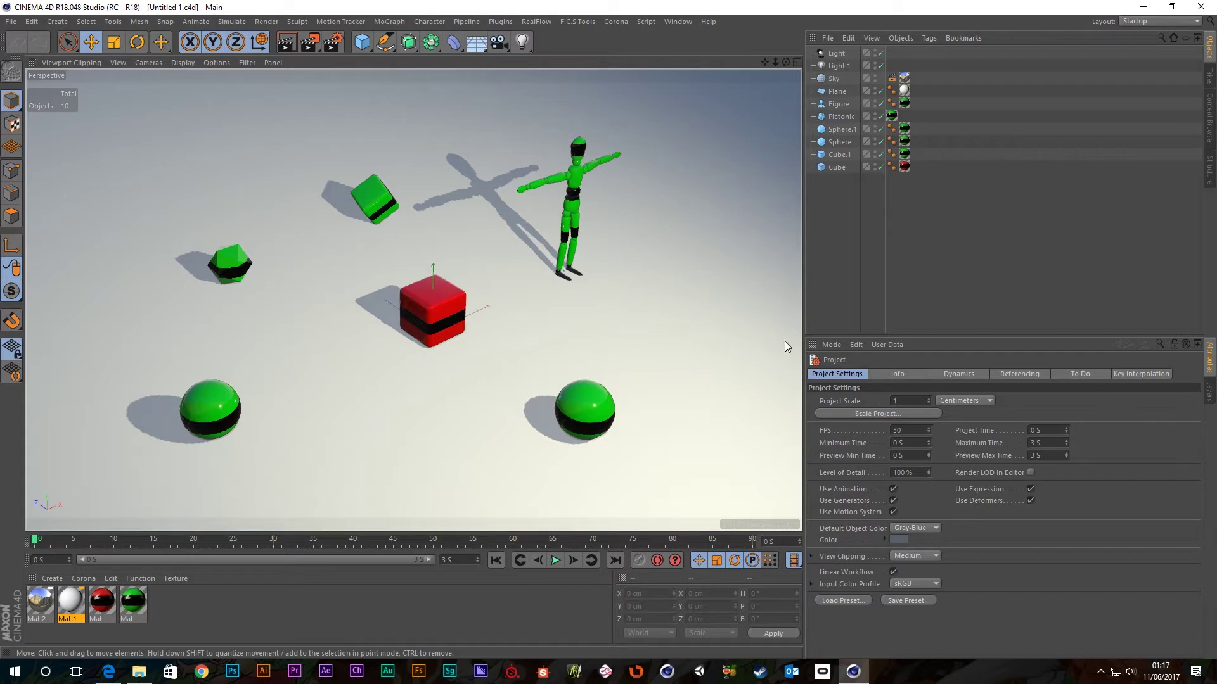
click(113, 21)
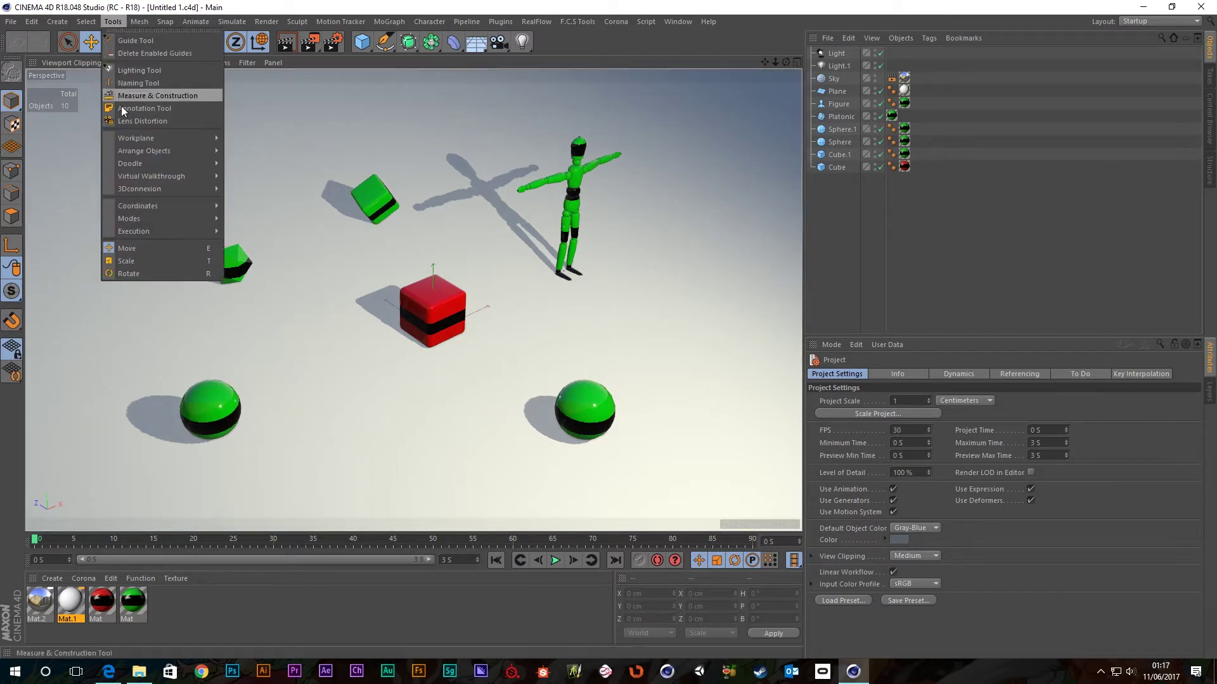
mouse_move(165, 151)
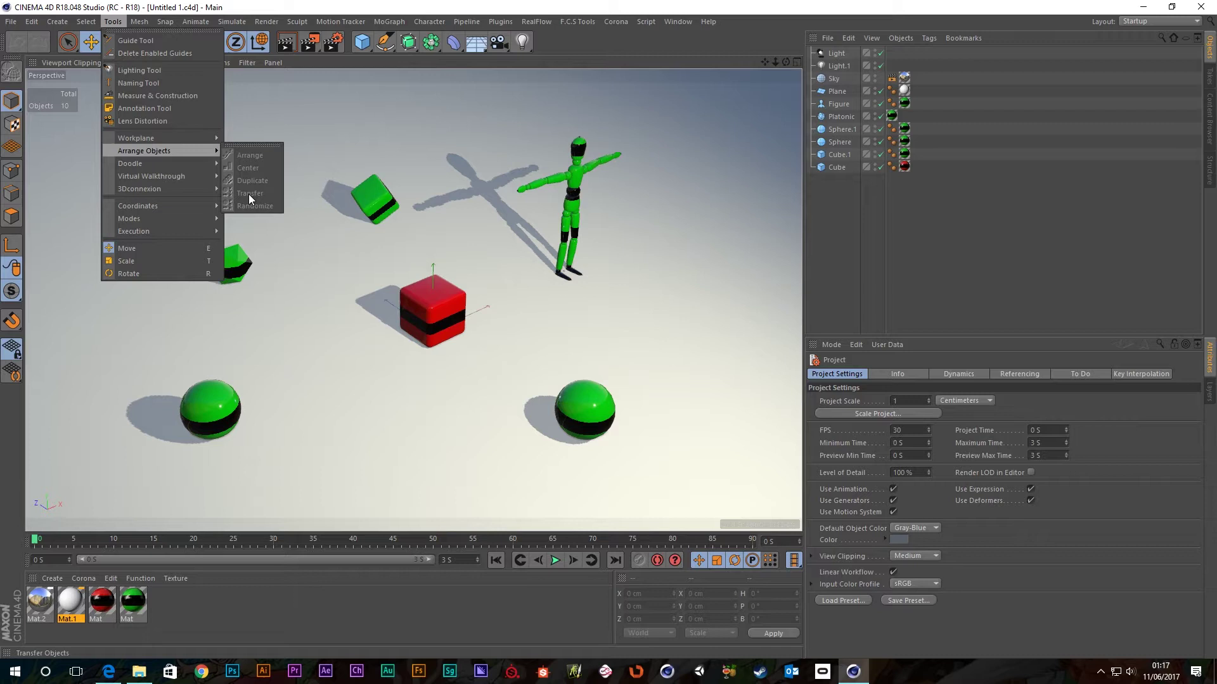
click(500, 22)
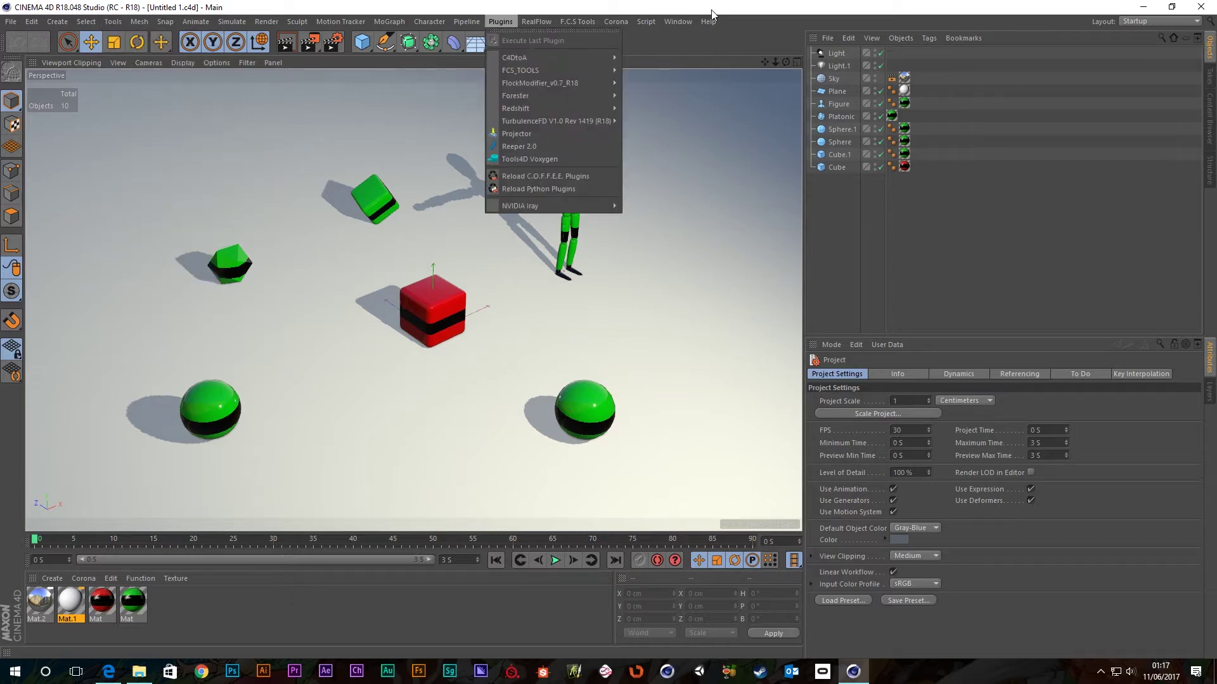
click(715, 46)
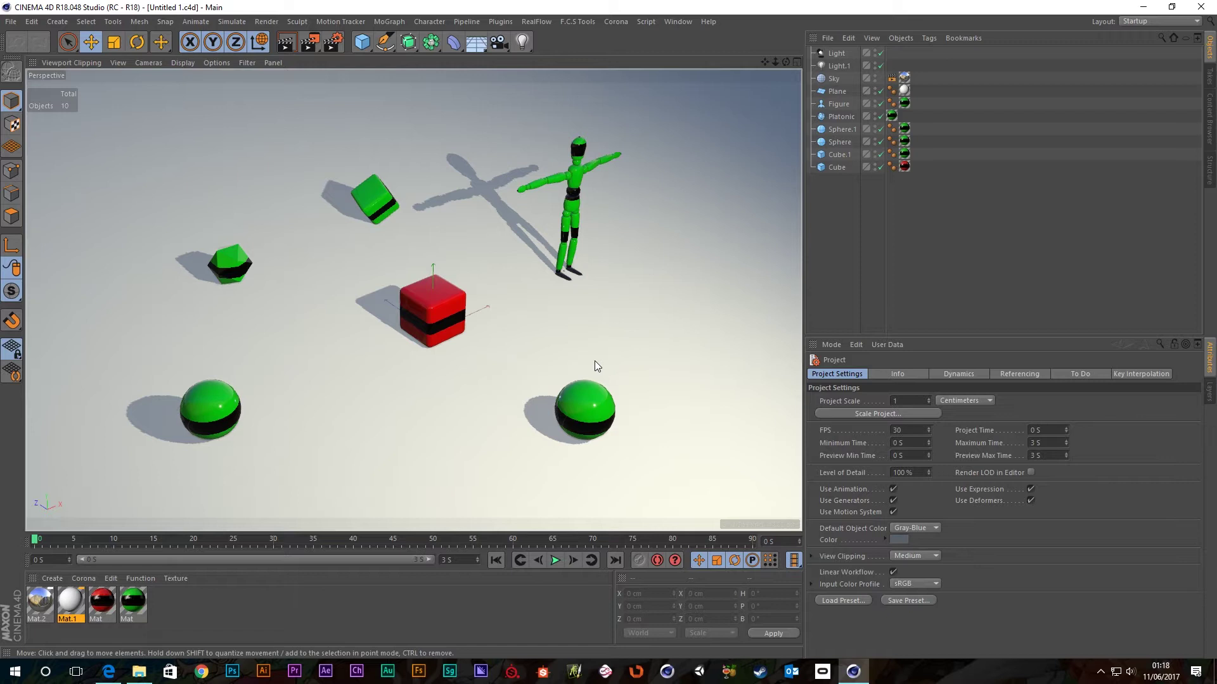
Search the commands for Transfer and dock its icon at the end of the main toolbar
key(shift+c)
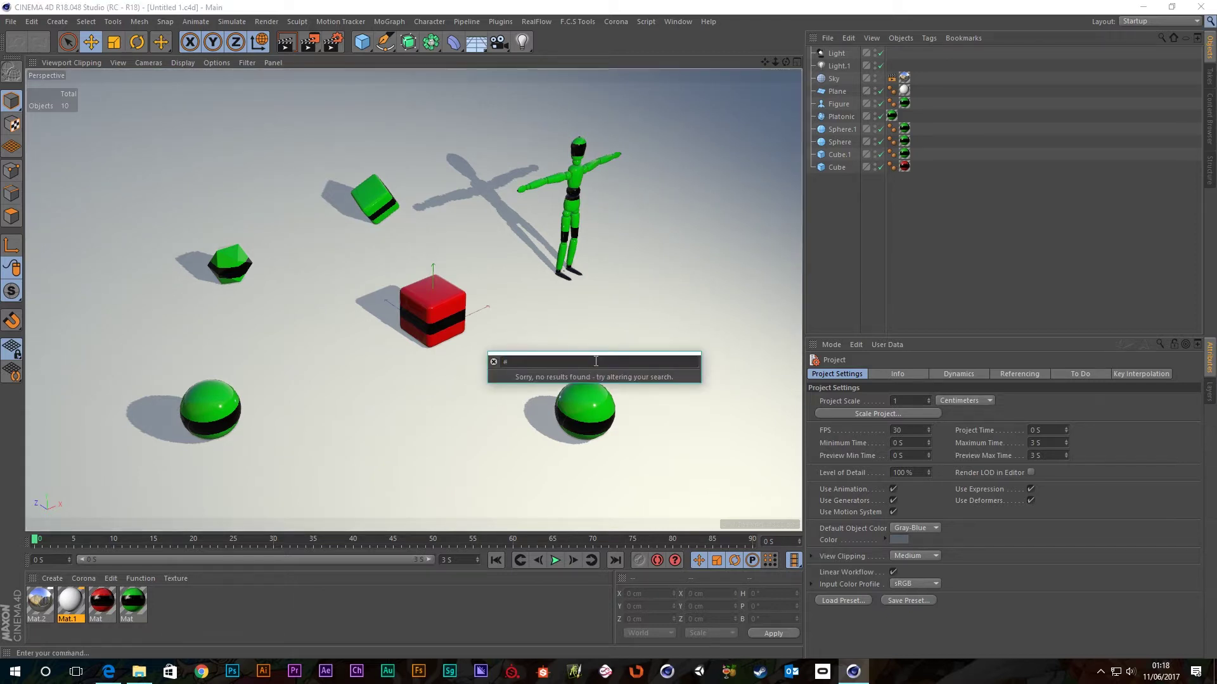
text(Transfer)
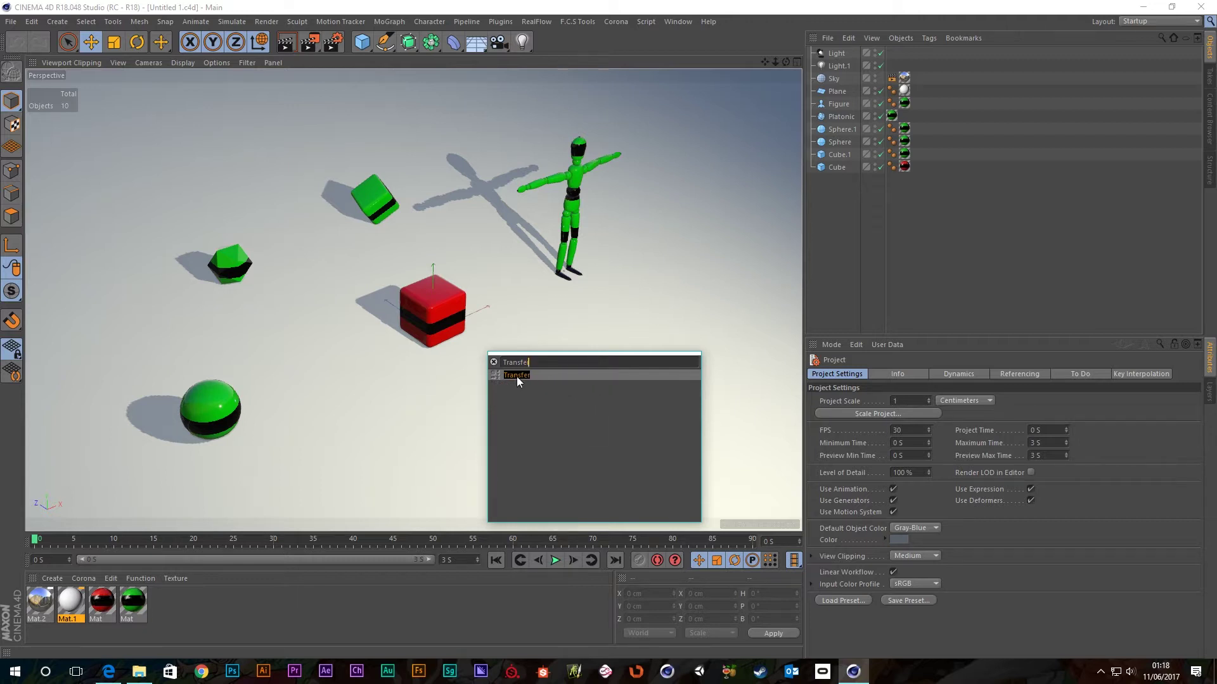
mouse_move(515, 377)
mouse_down()
mouse_move(599, 52)
mouse_move(586, 37)
mouse_move(553, 43)
mouse_up()
click(493, 362)
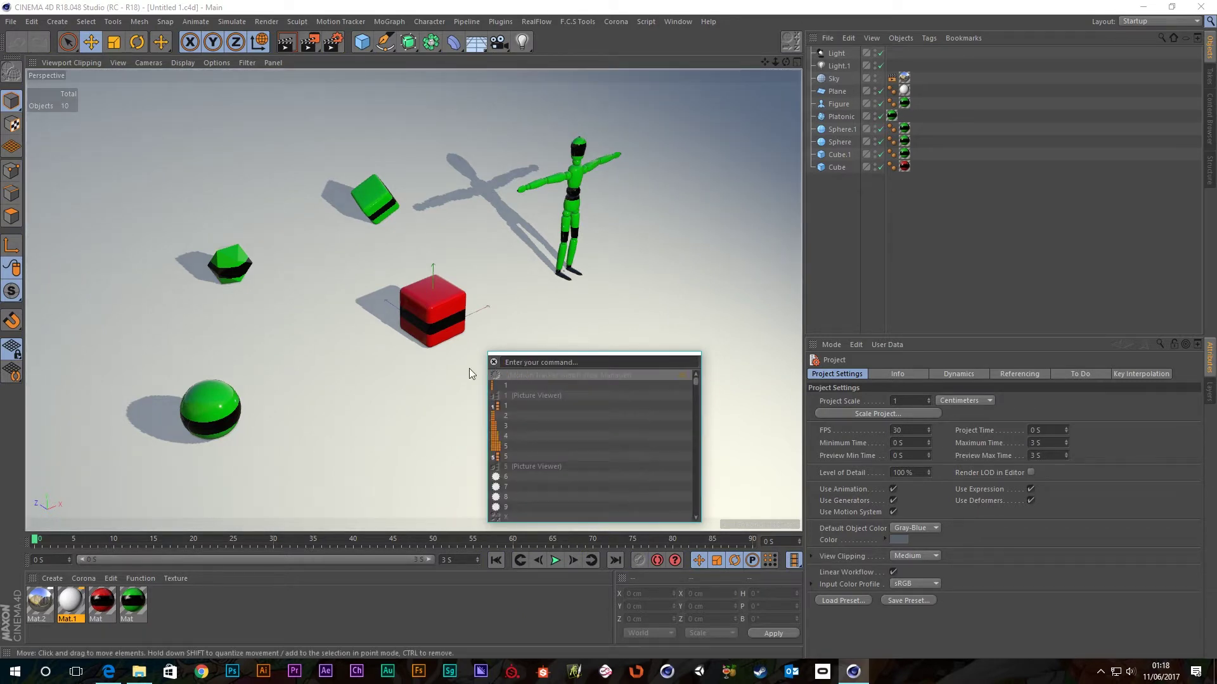
text(c)
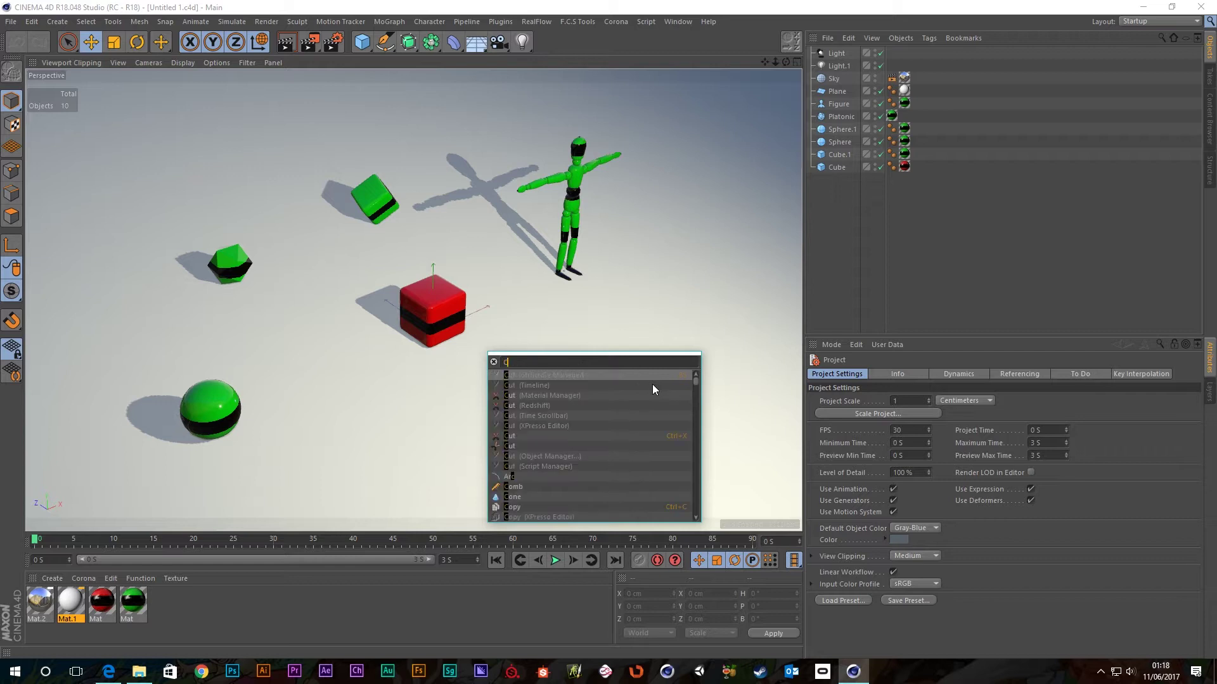
click(495, 362)
click(862, 249)
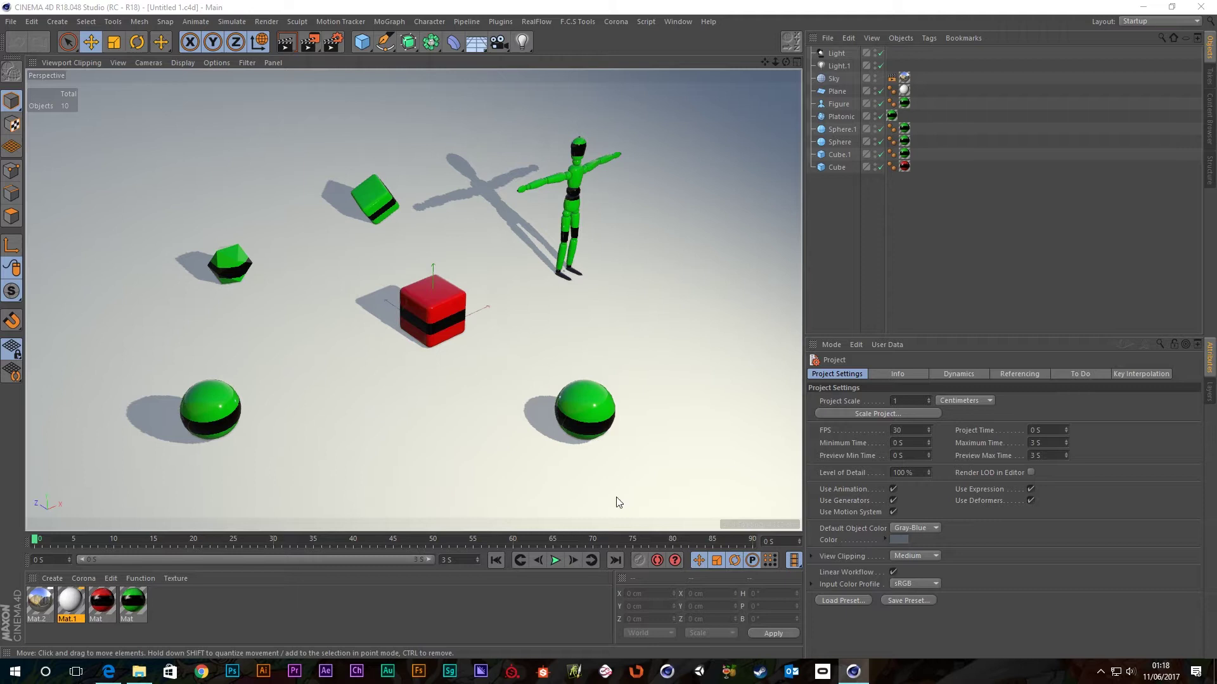
Select the red Cube and activate the Transfer tool on it
click(836, 167)
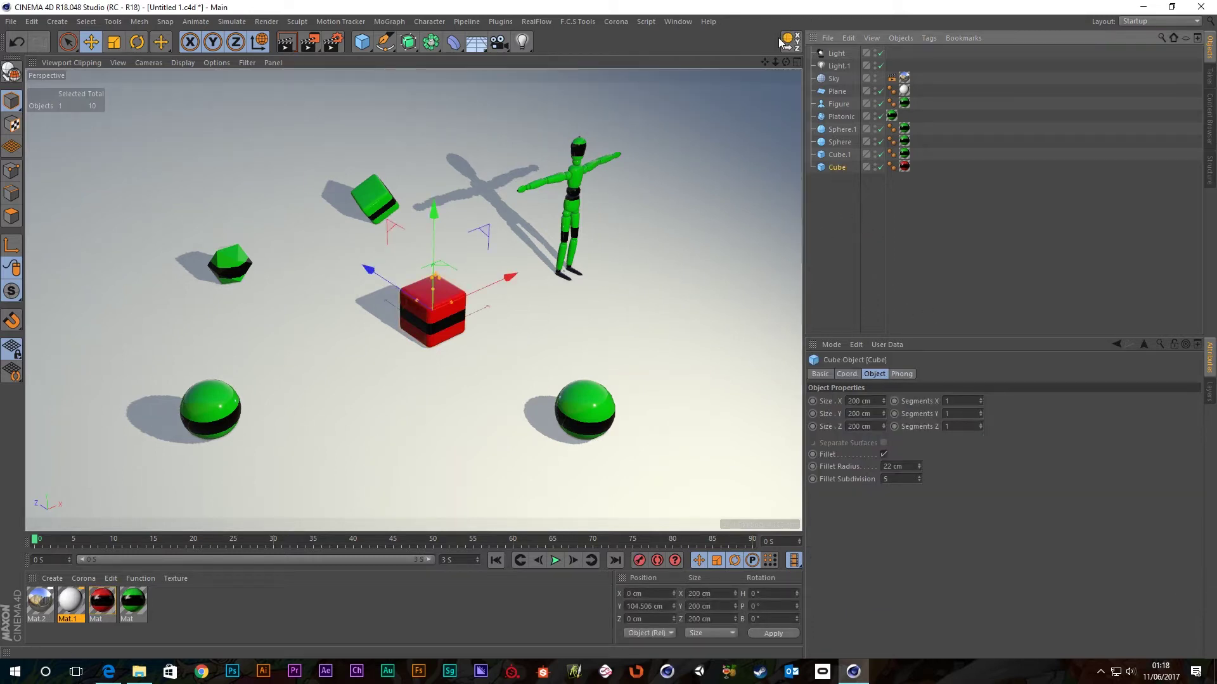
click(865, 236)
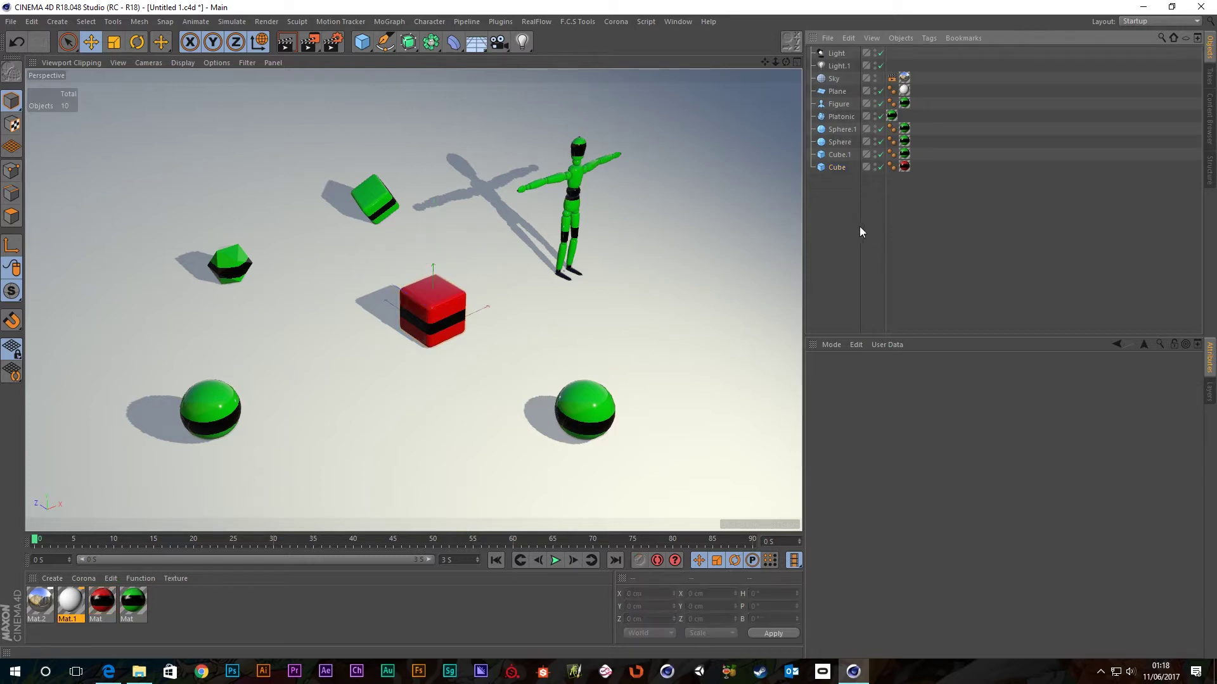
click(838, 167)
click(790, 42)
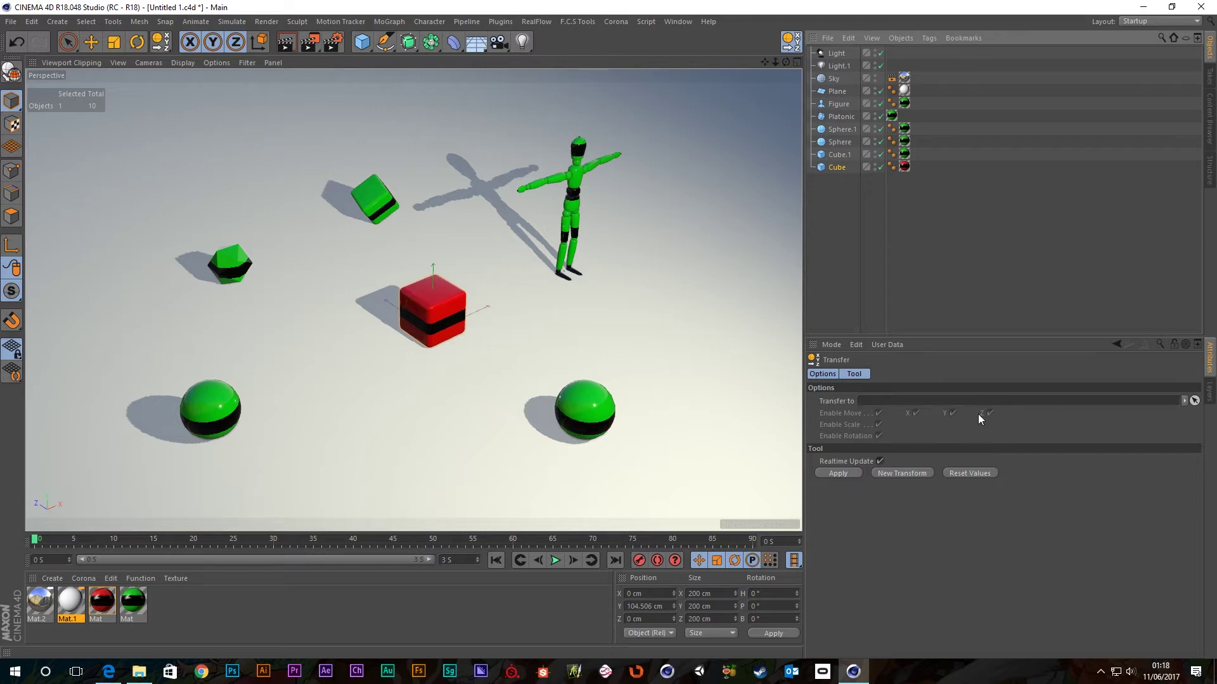
click(848, 473)
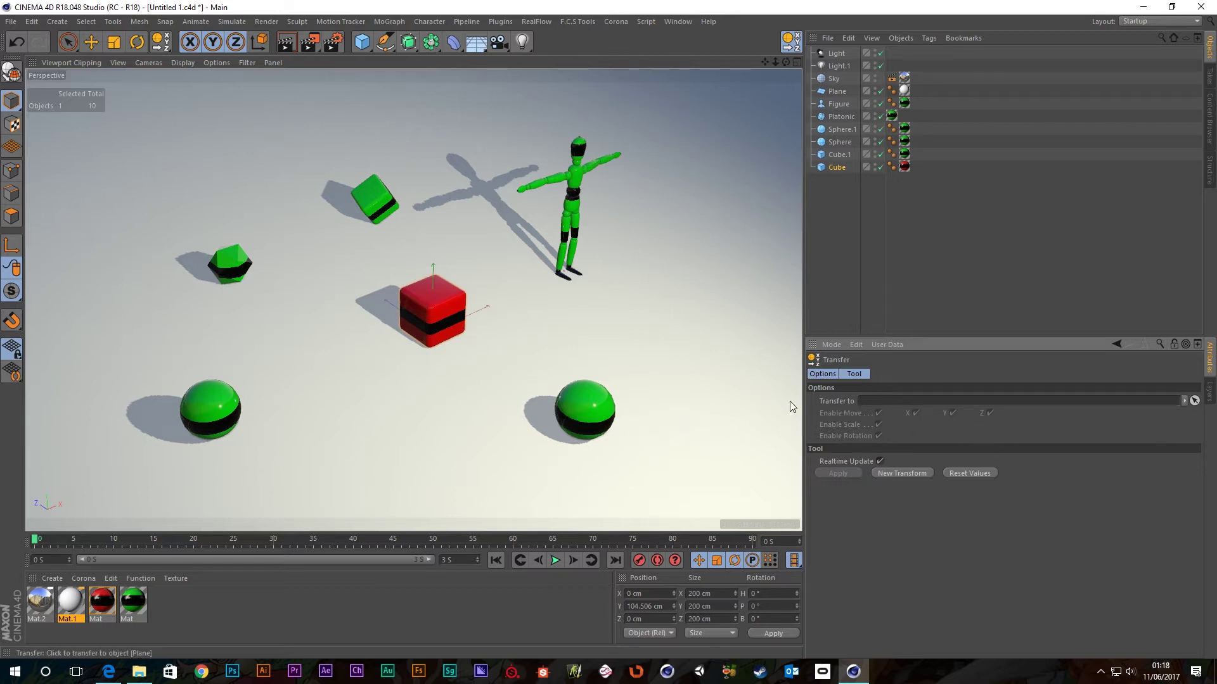
click(854, 234)
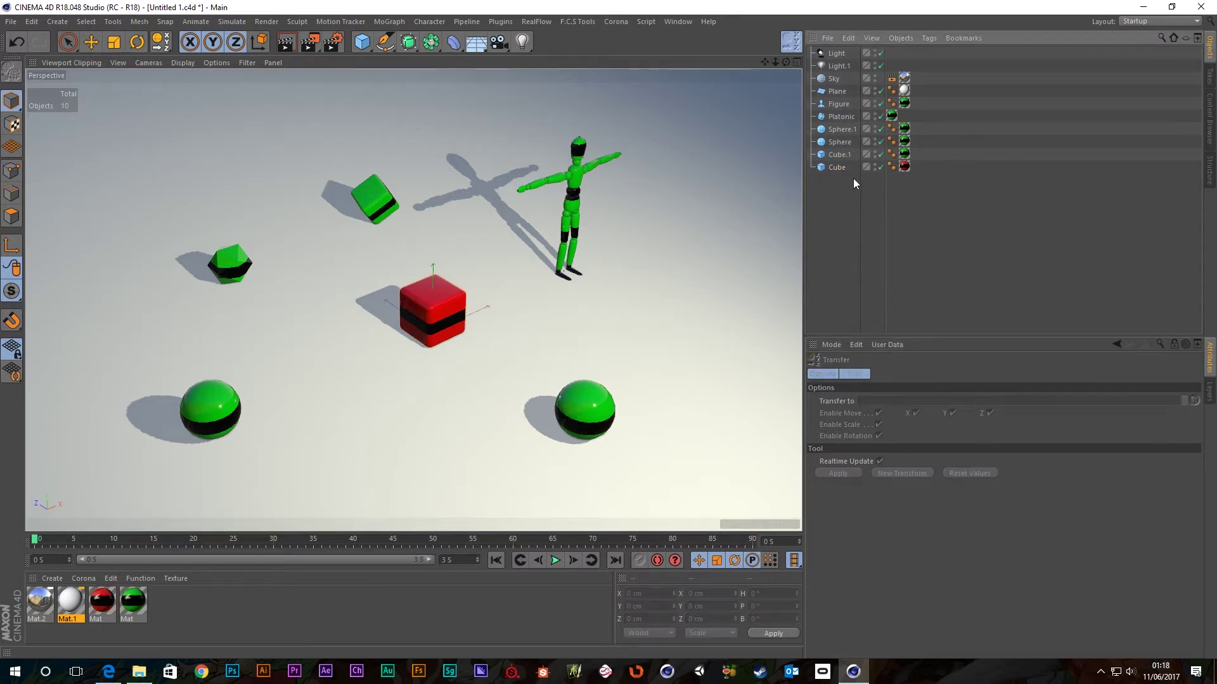
click(839, 171)
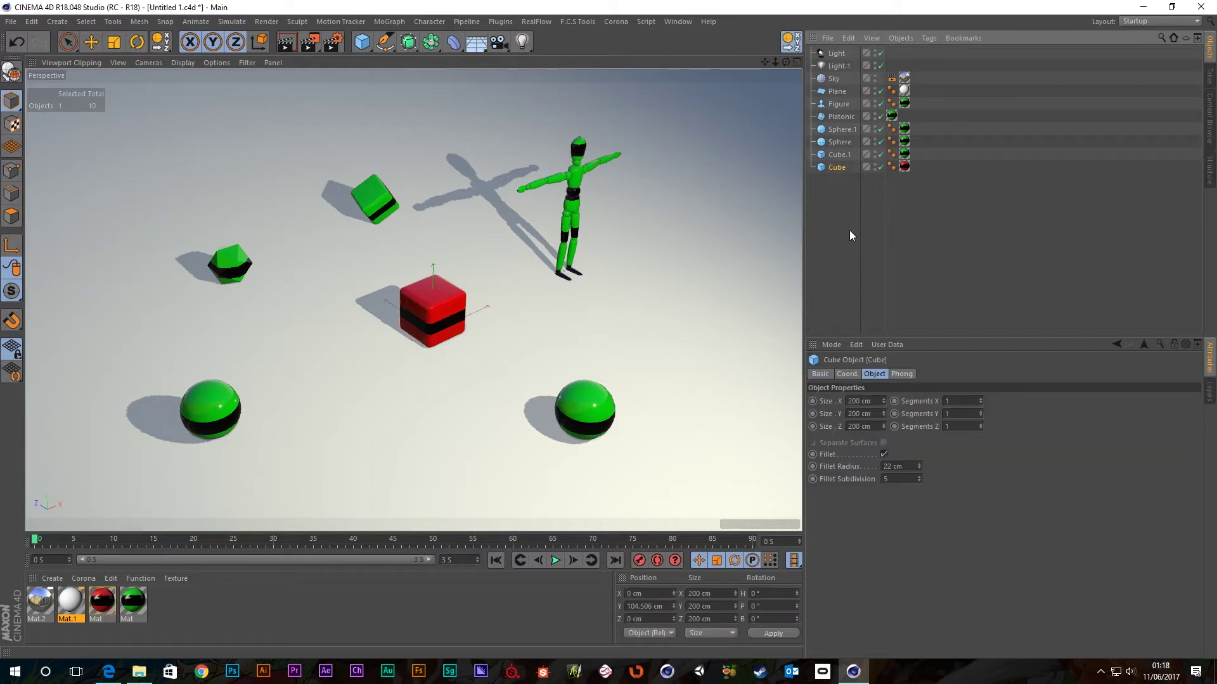
click(849, 230)
click(836, 168)
click(791, 42)
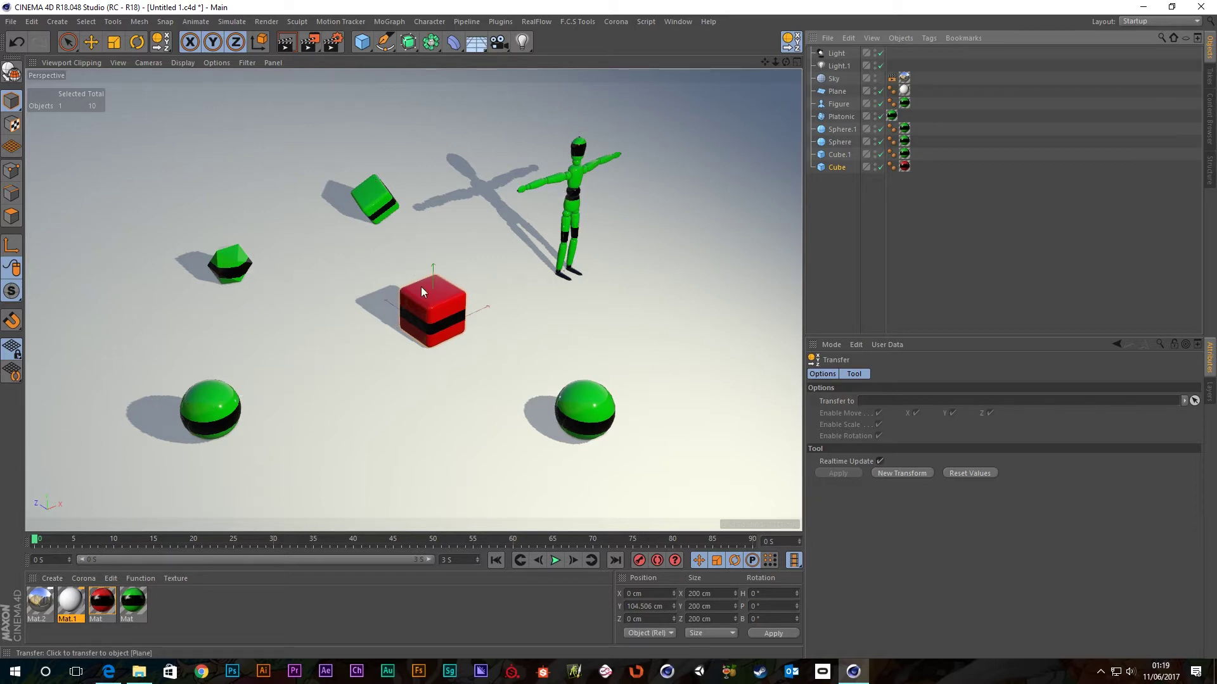
Transfer the red Cube in turn to Sphere, Sphere.1, Platonic, the tilted Cube.1 and Figure
click(594, 413)
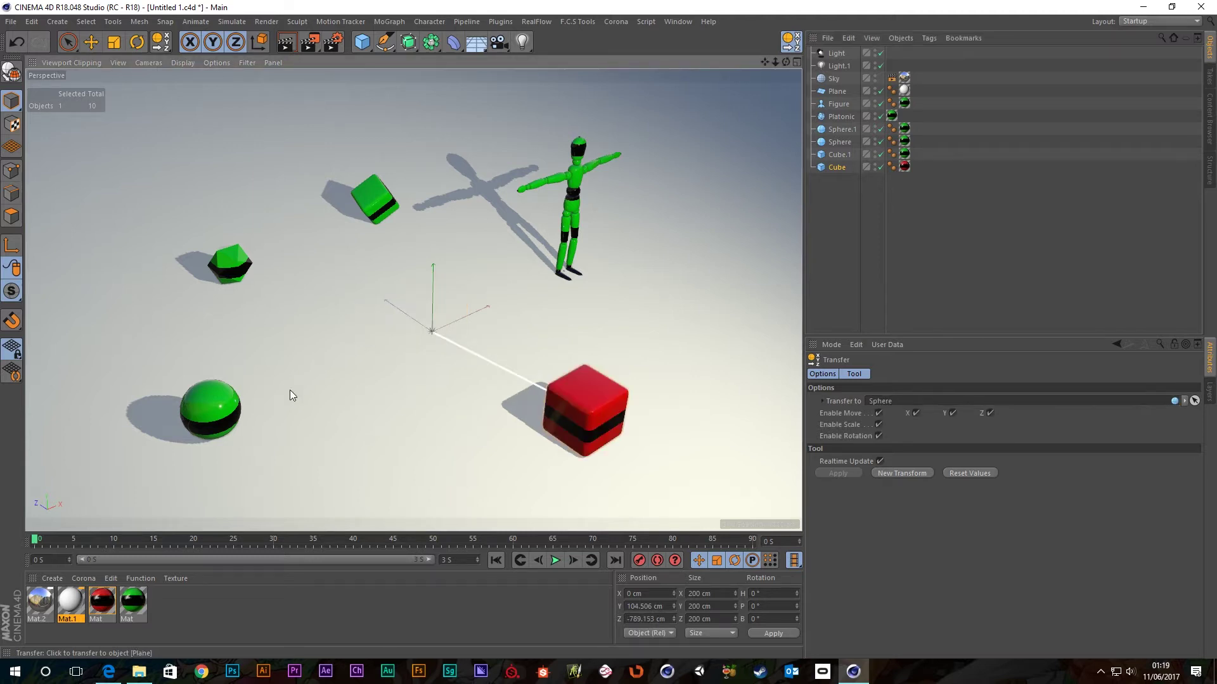
click(203, 415)
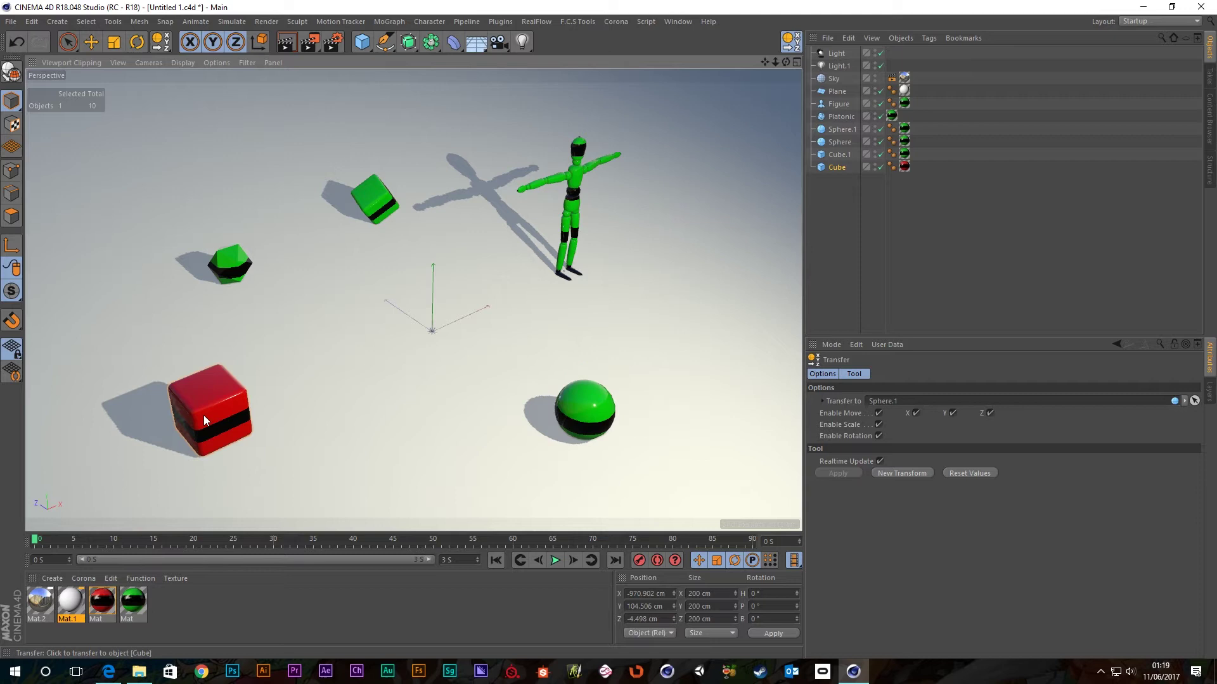
click(239, 273)
click(377, 200)
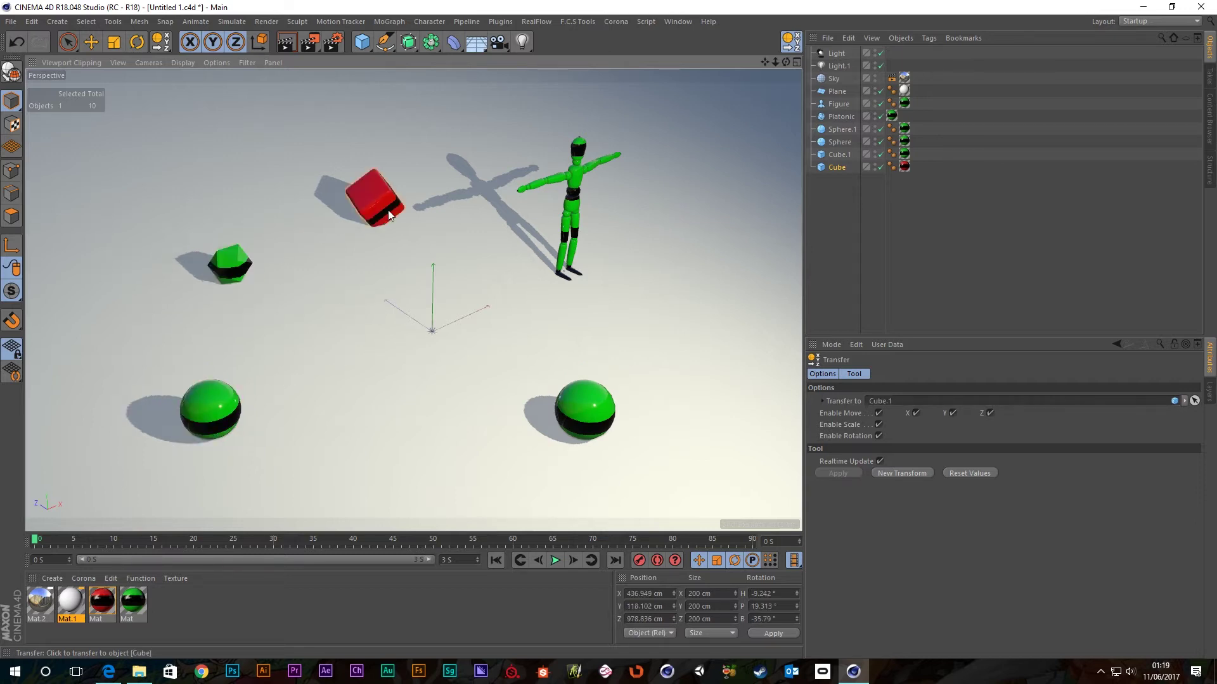
click(569, 218)
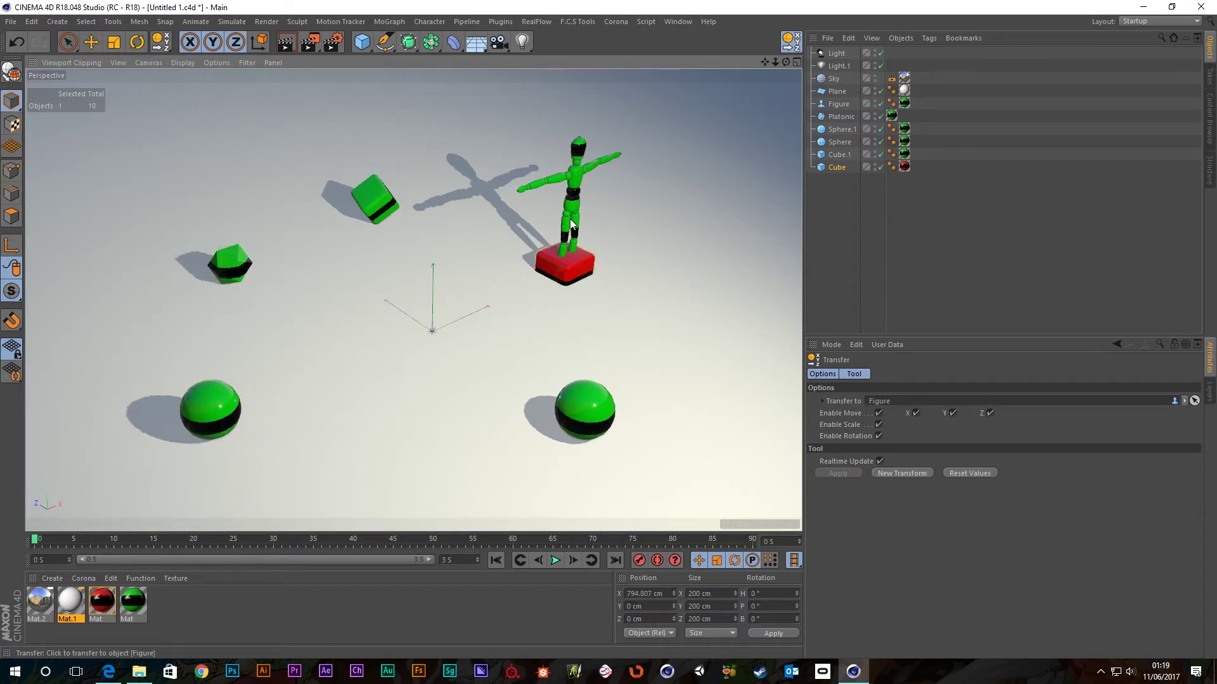
Transfer the red Cube between Sphere, Figure, Sphere.1 and Platonic, ending on the Plane at the scene centre
click(587, 410)
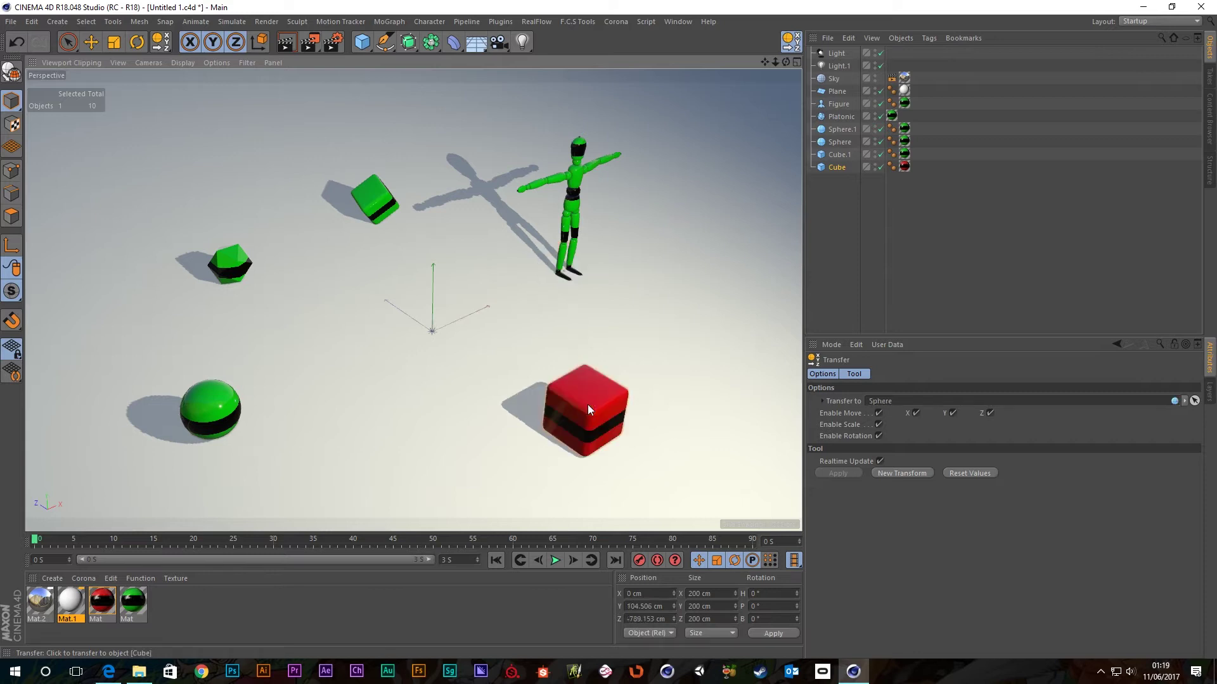
click(587, 242)
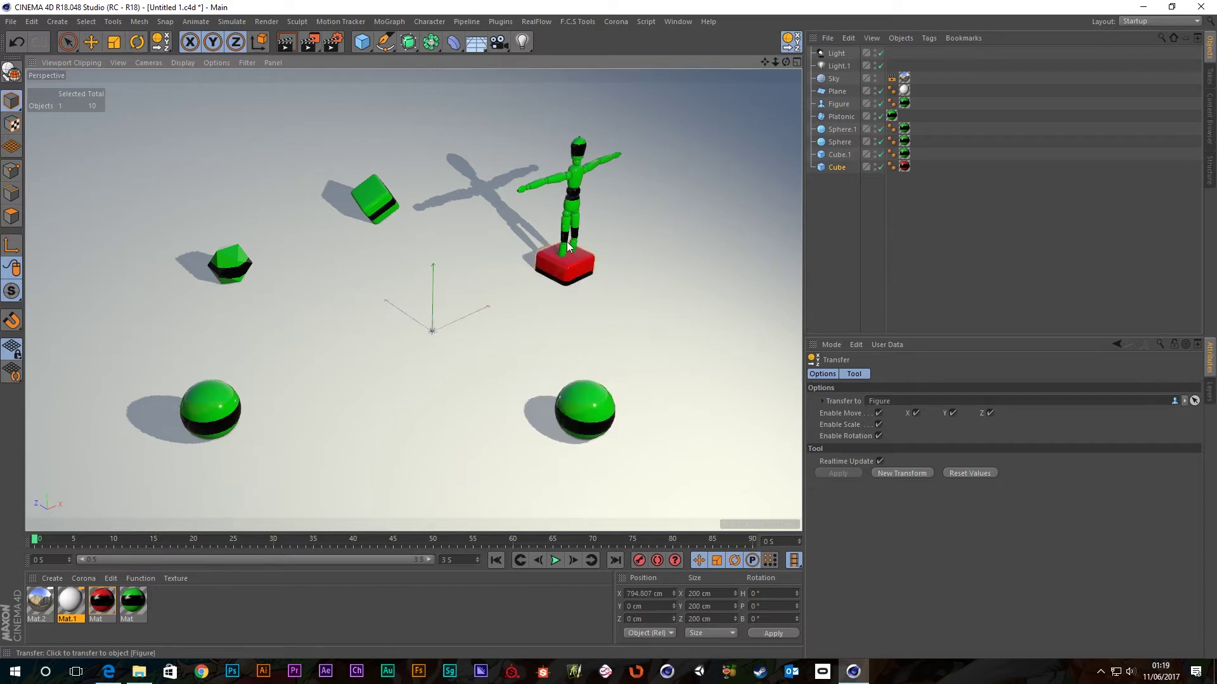
click(588, 415)
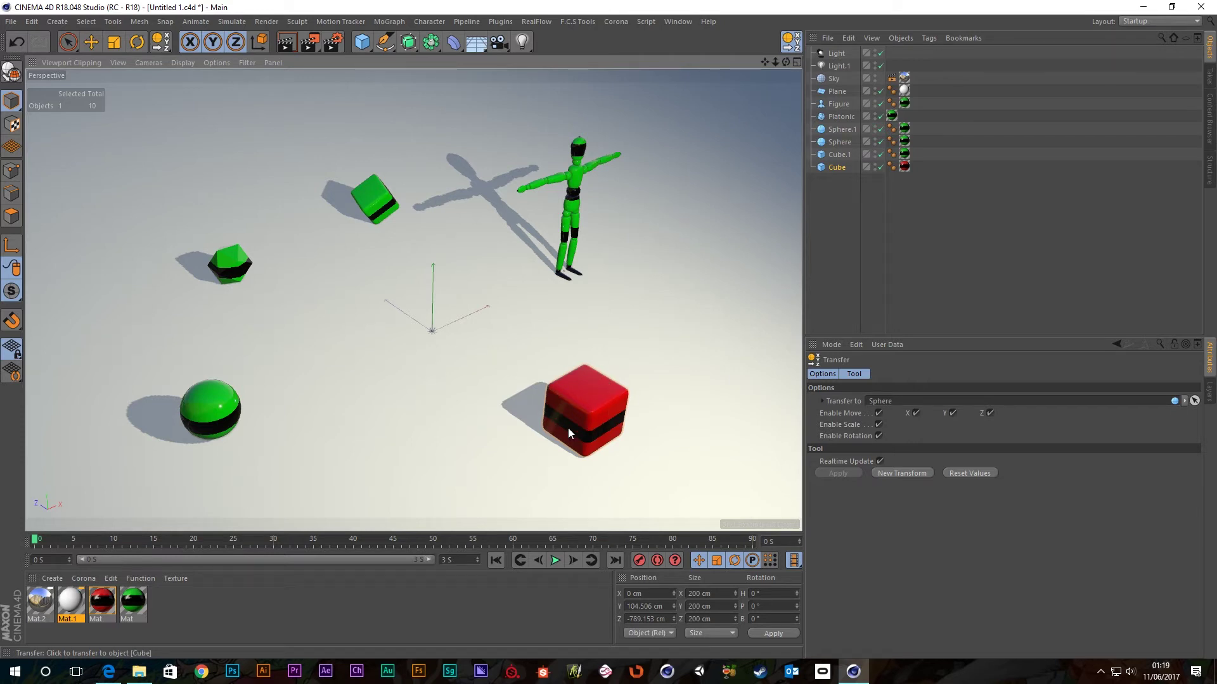
click(215, 409)
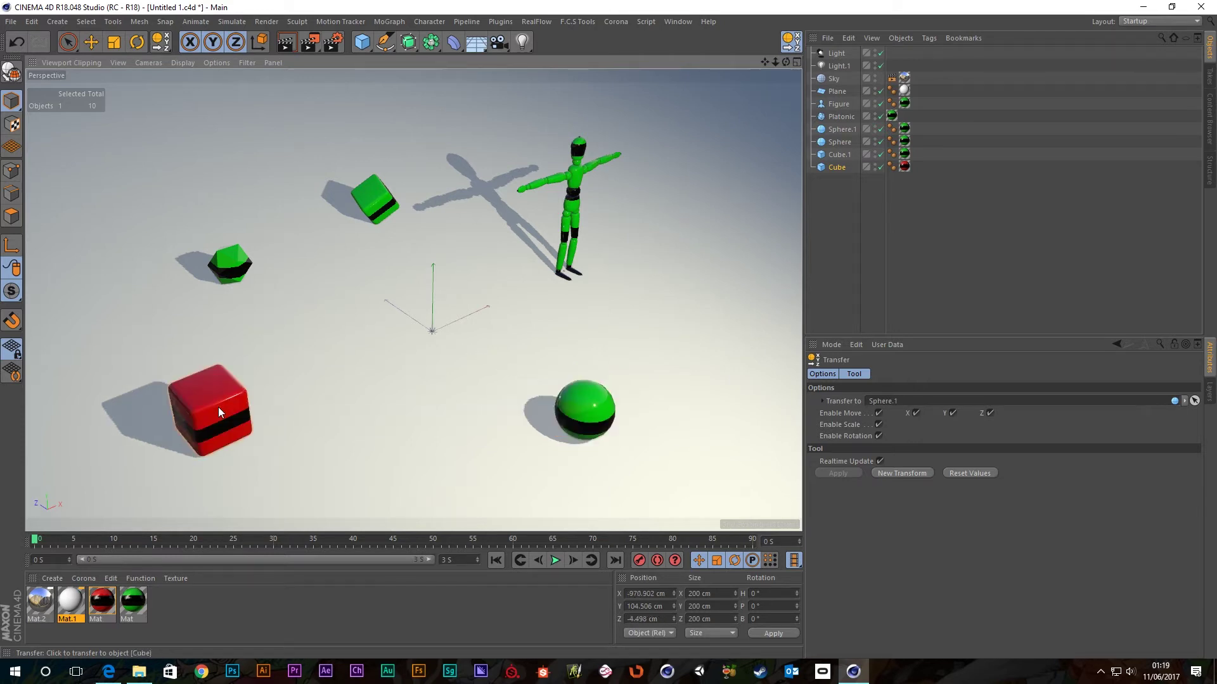
click(220, 270)
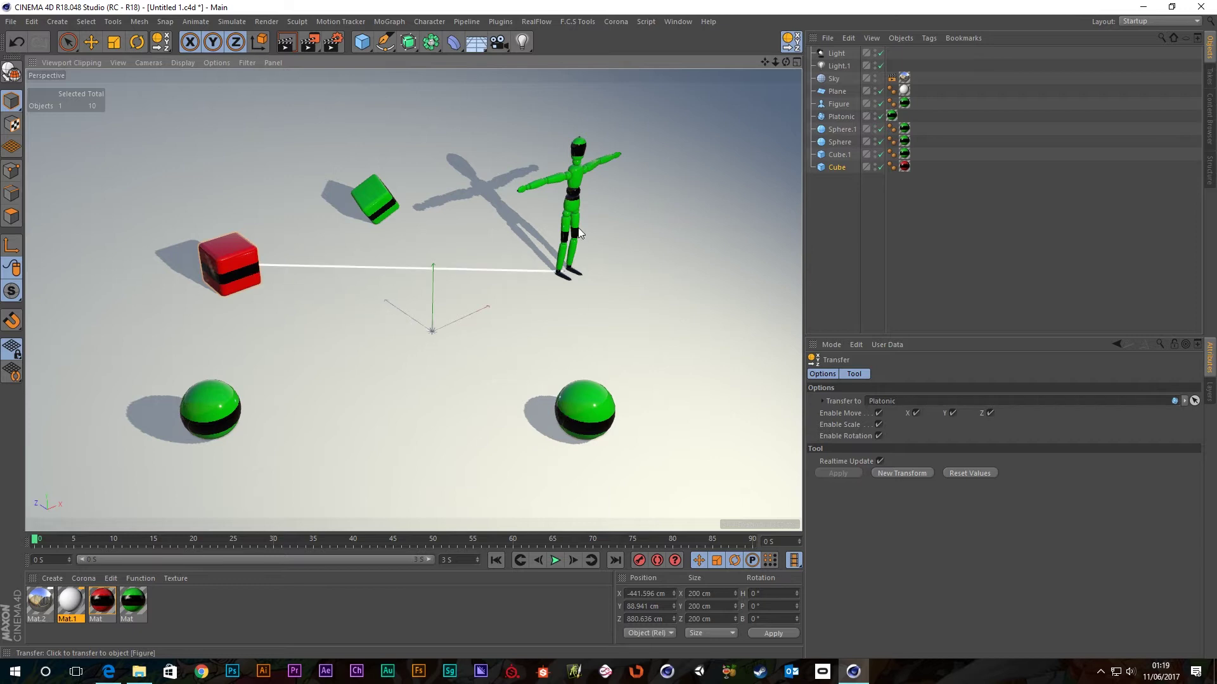
click(570, 251)
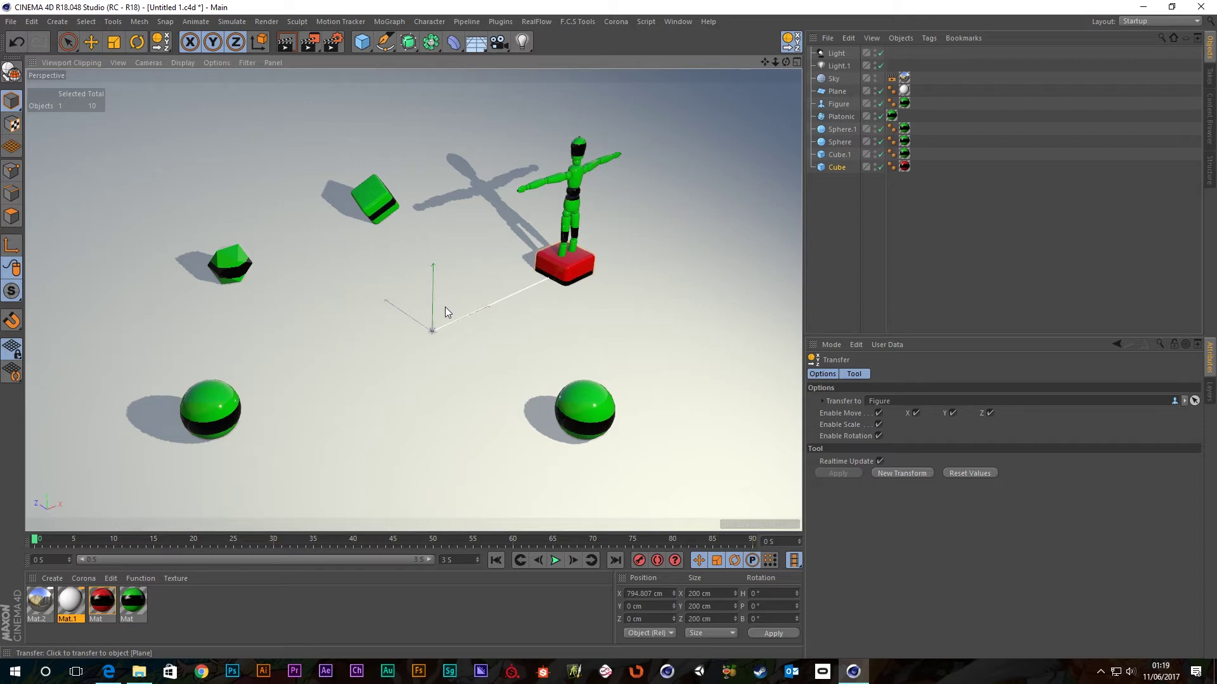
click(431, 332)
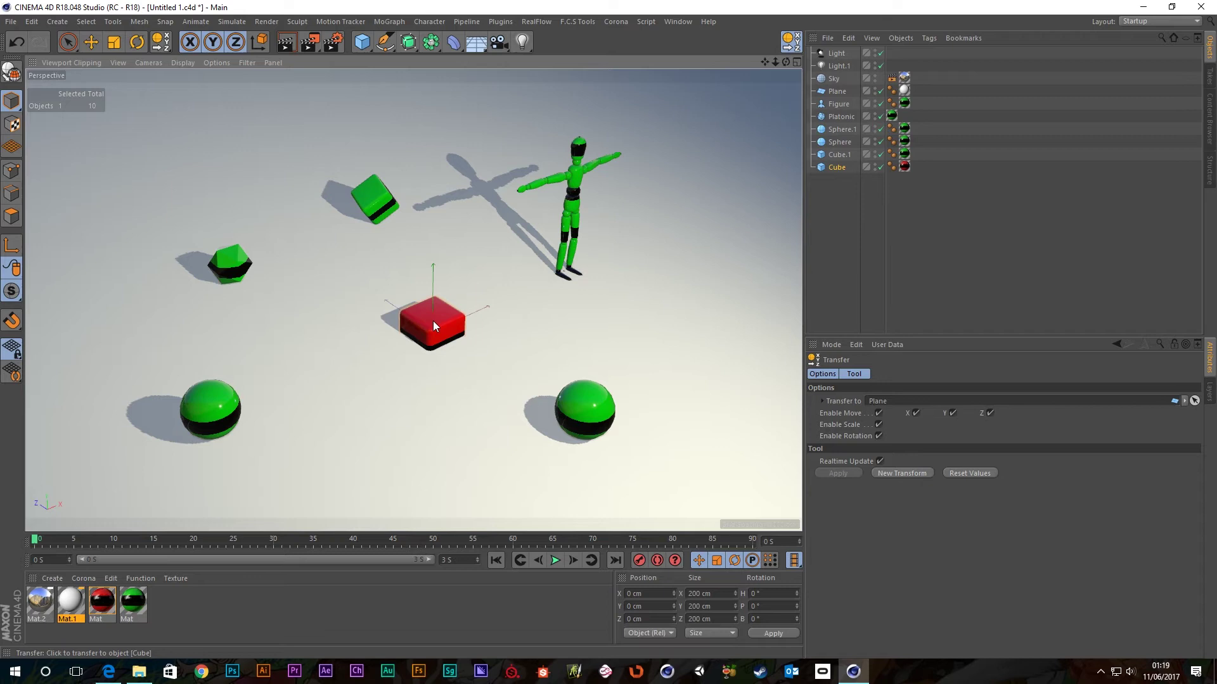
Transfer the red Cube to Sphere and turn Enable Move off and back on
click(579, 403)
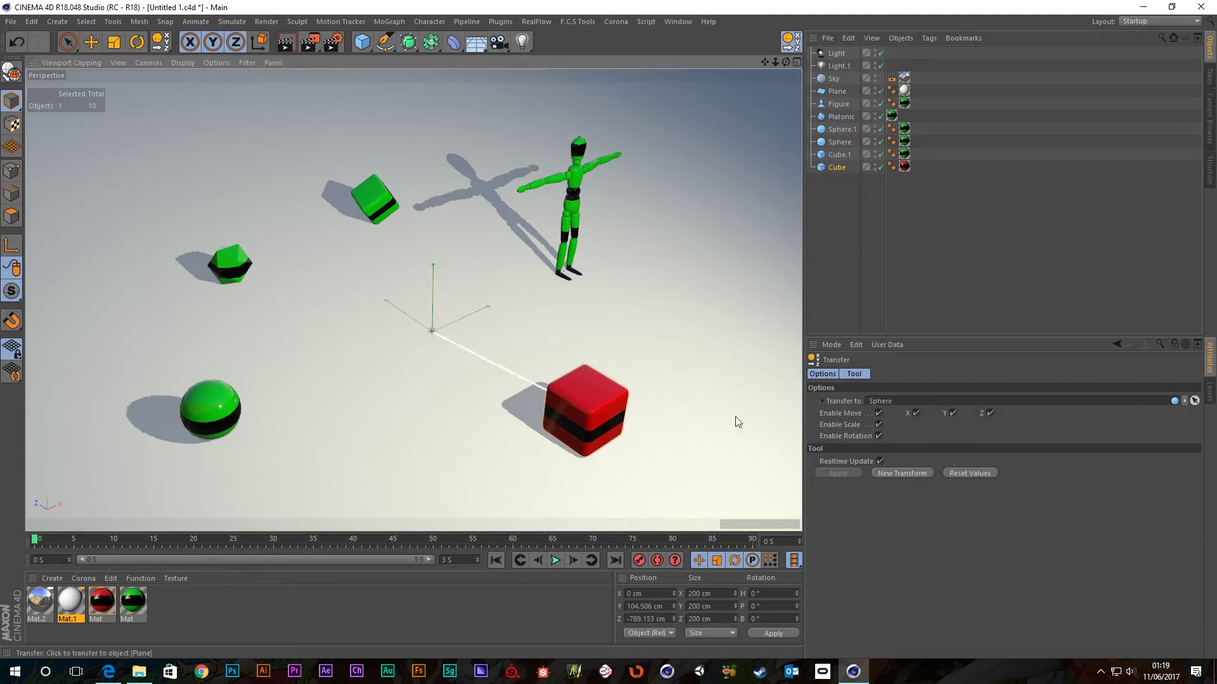
click(878, 413)
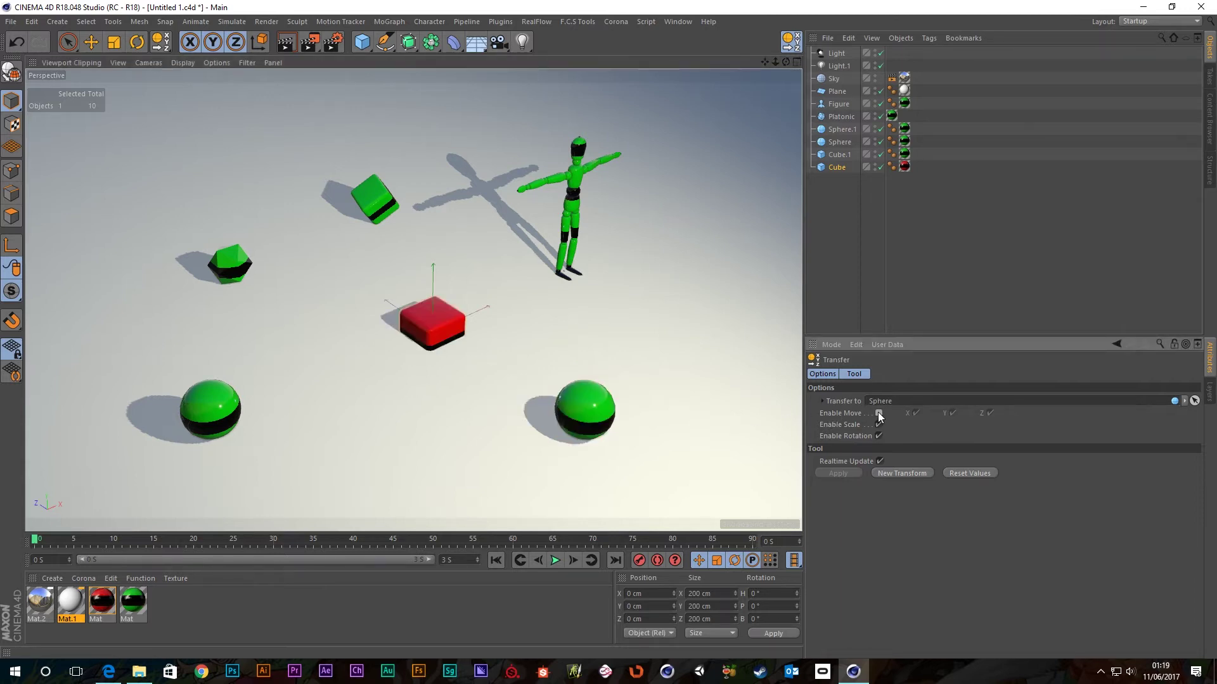
click(878, 413)
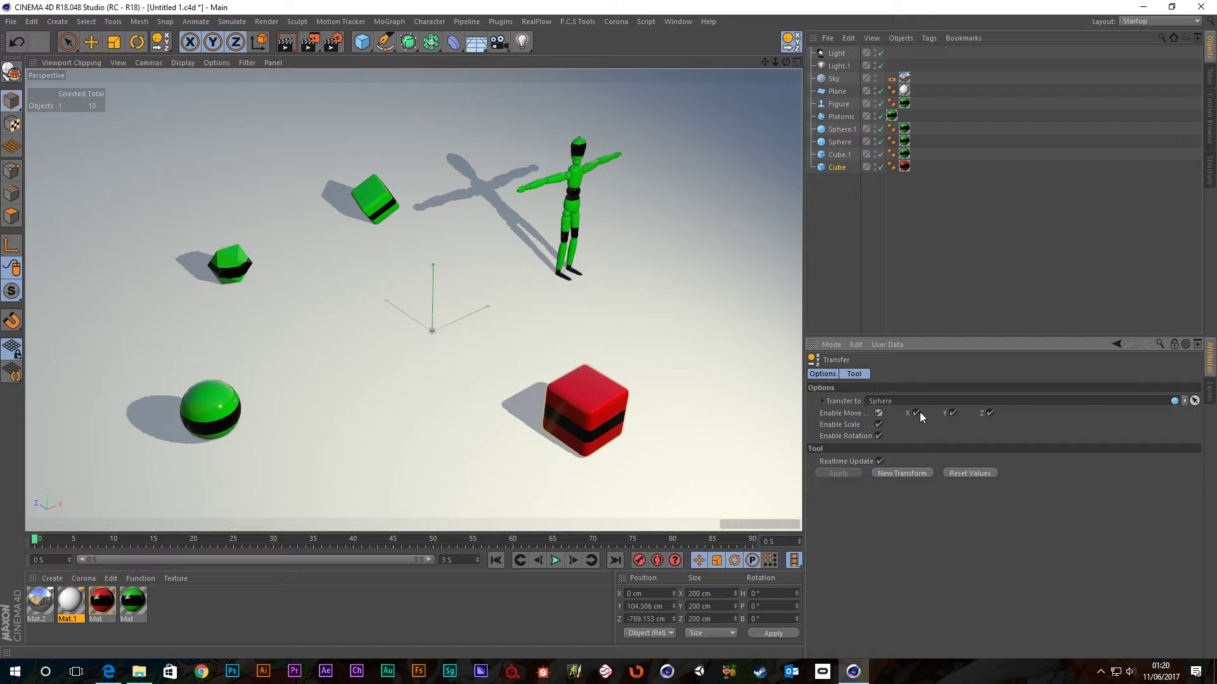
Exclude the Y axis from the Transfer move and transfer the red Cube to the Plane and back to Sphere
click(953, 414)
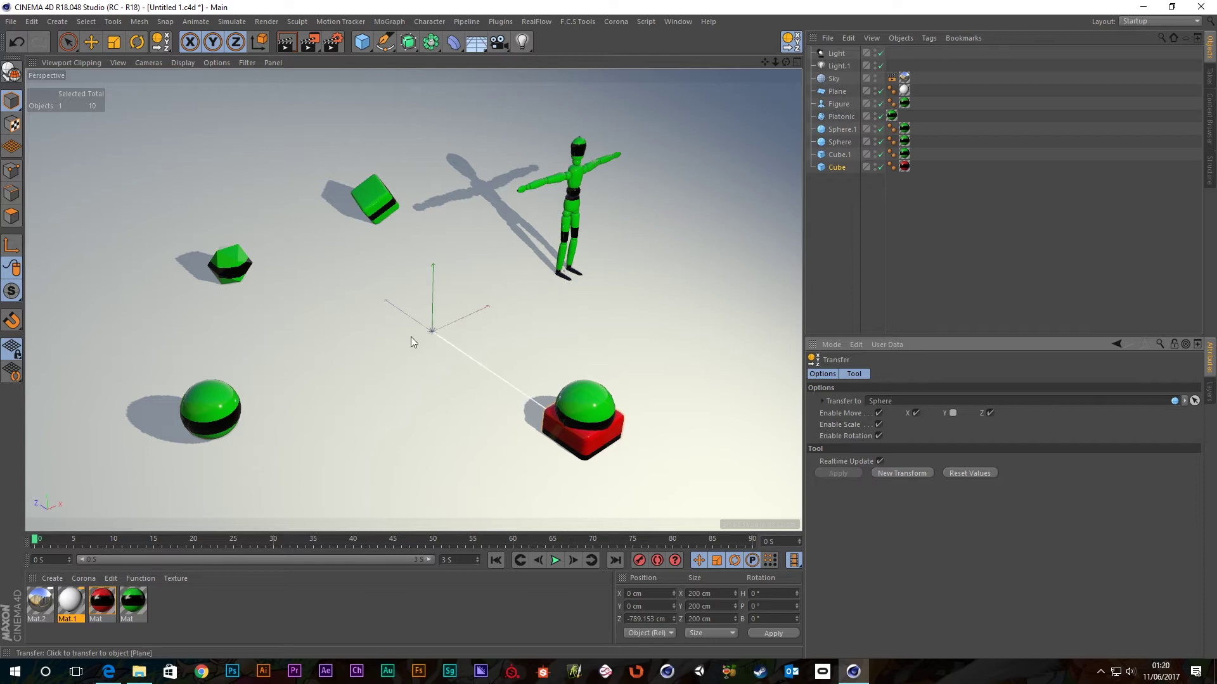
click(436, 329)
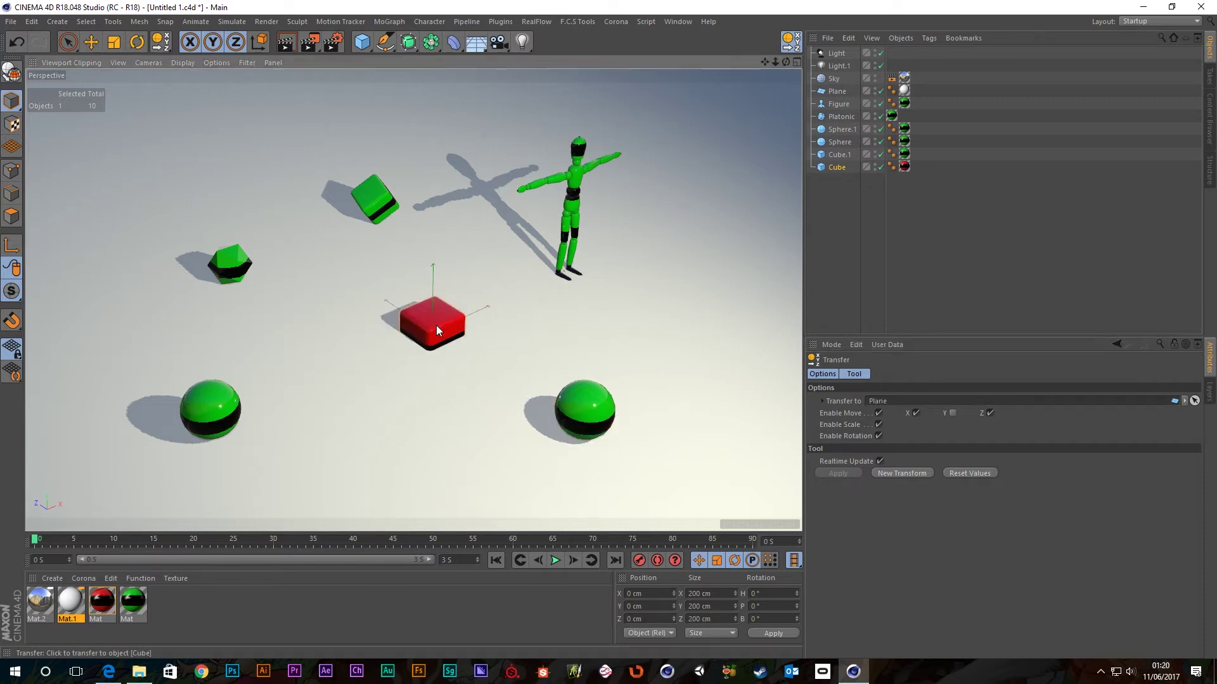
click(598, 439)
Undo the transfers until the red Cube is back at its original place in the scene centre
key(ctrl+z)
key(ctrl+z)
click(597, 439)
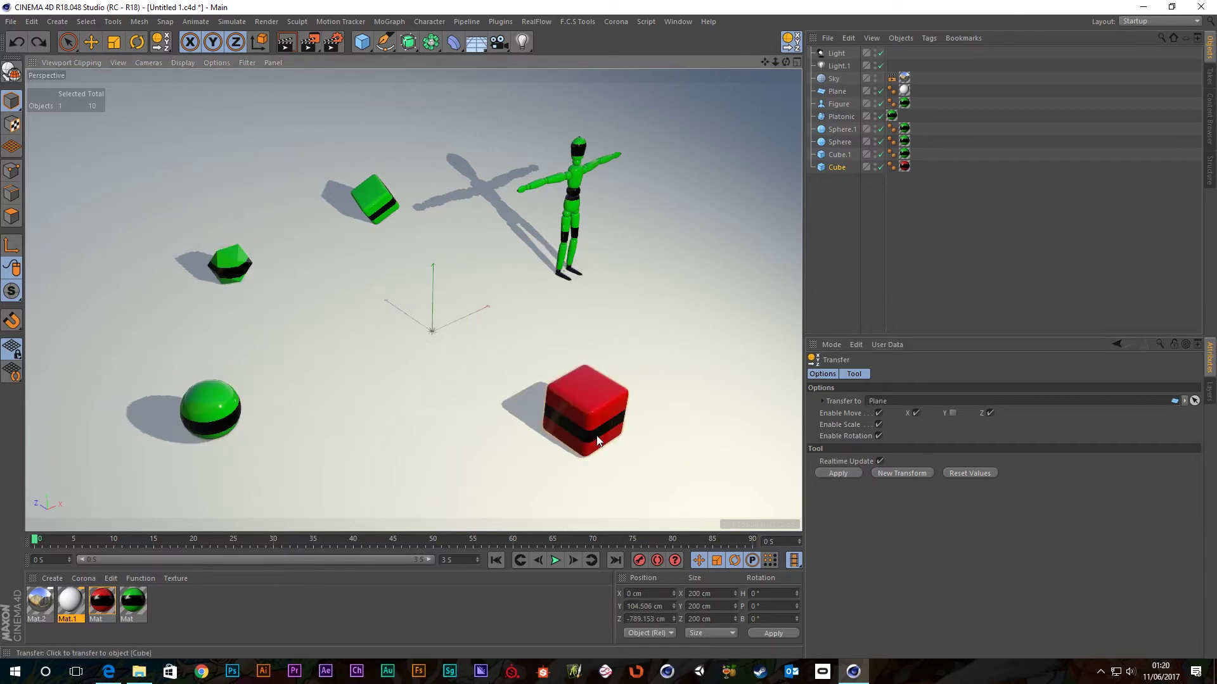
key(ctrl+z)
key(ctrl+y)
key(ctrl+z)
key(ctrl+z)
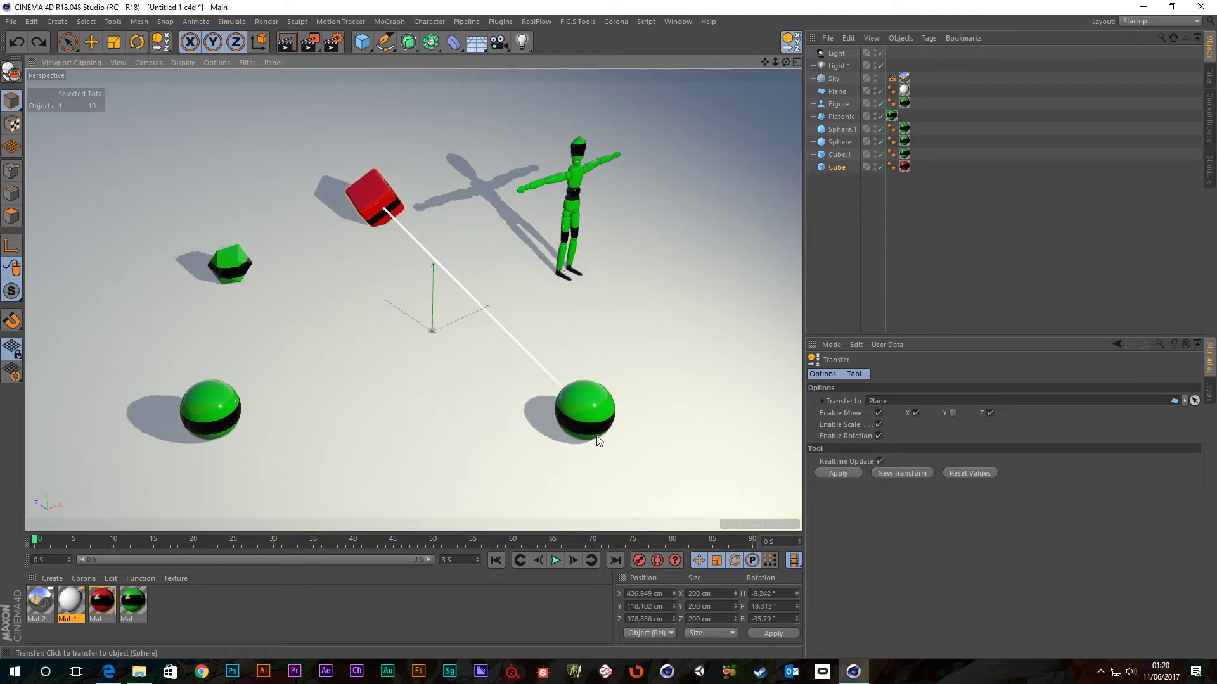
key(ctrl+z)
key(ctrl+z)
key(ctrl+z)
key(ctrl+z)
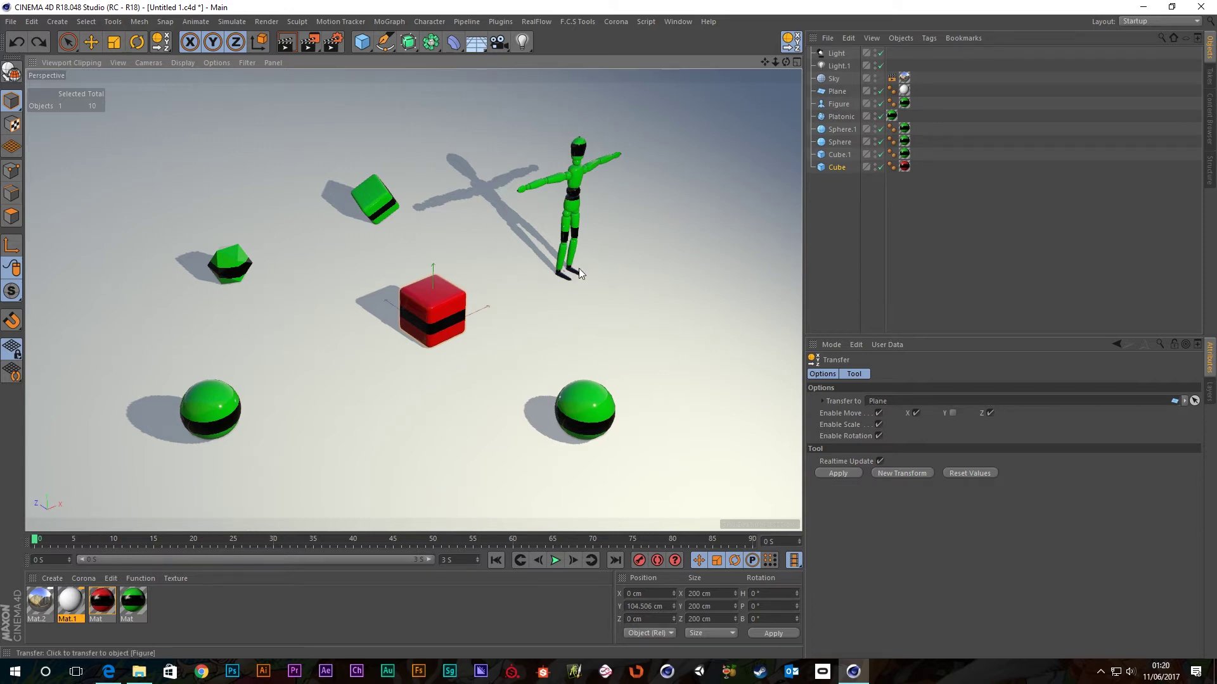
Transfer the red Cube to Figure, Sphere, Sphere.1, Platonic and back to Figure with the Y axis excluded from the move
click(574, 232)
click(581, 415)
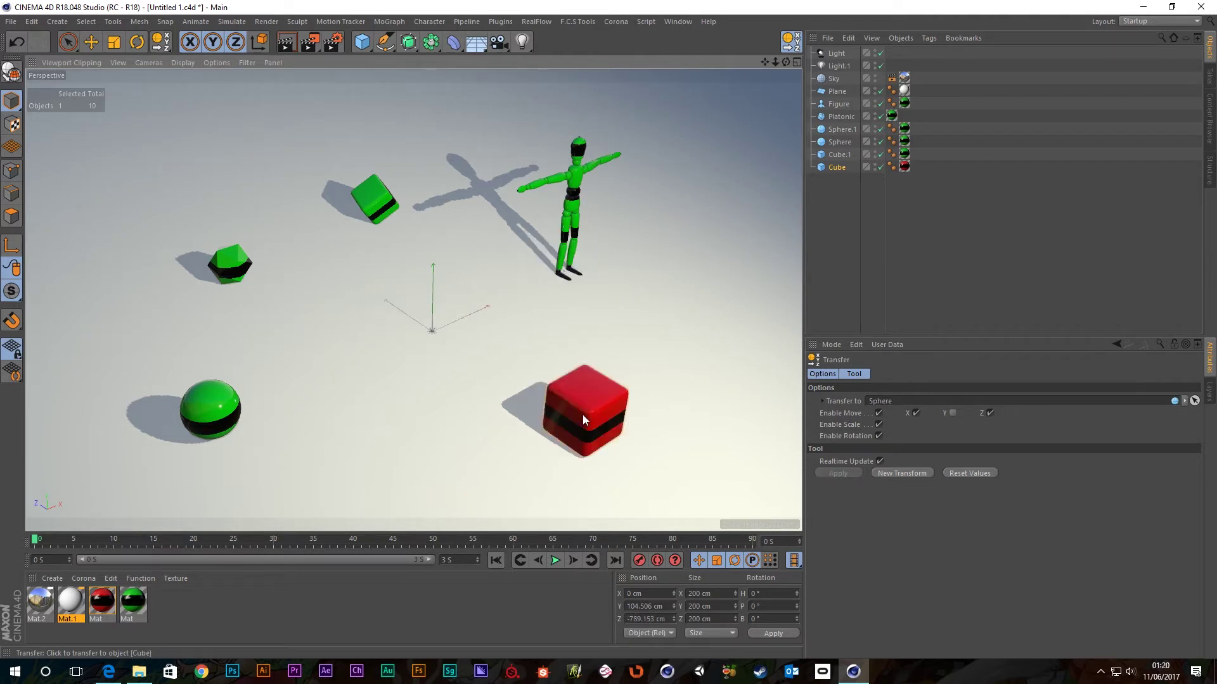
click(202, 410)
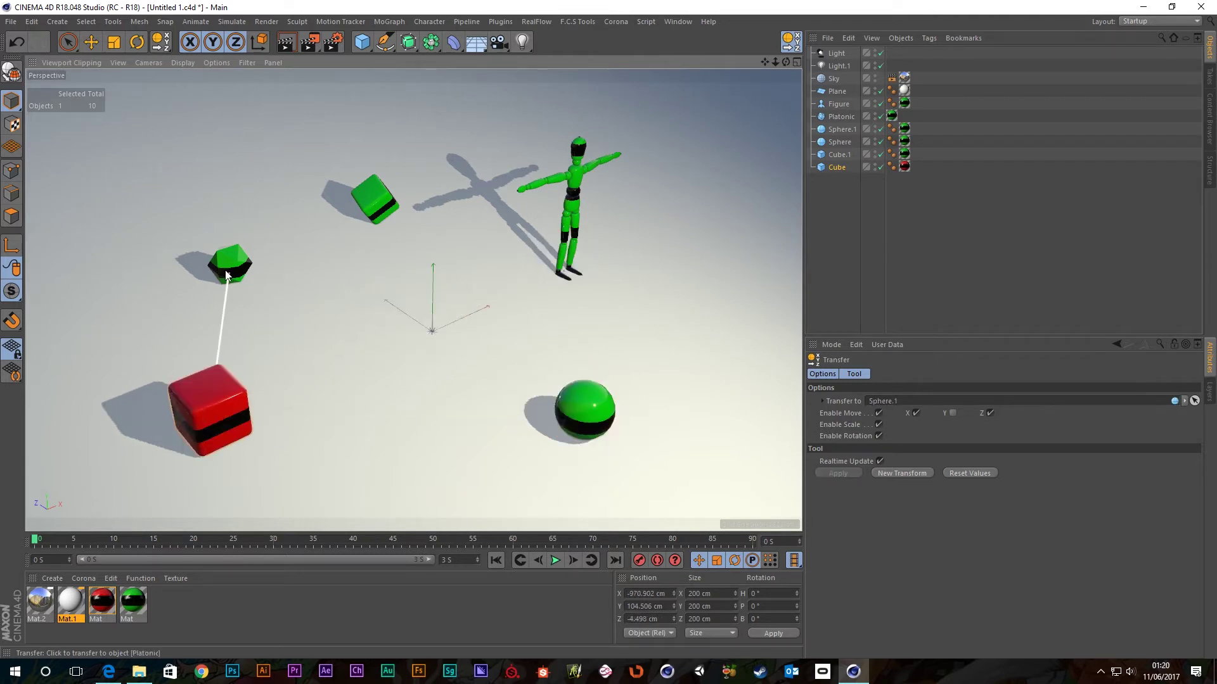
click(223, 254)
click(571, 234)
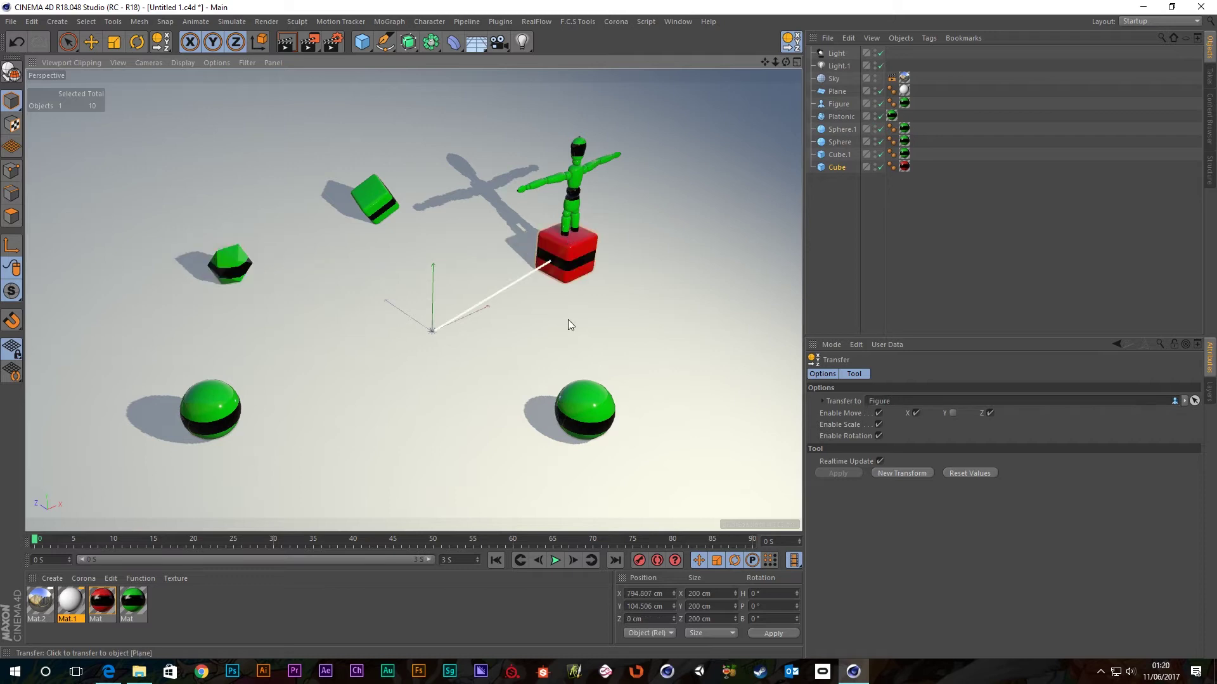
Exclude Z instead of Y from the move and transfer the red Cube to Sphere, Sphere.1, Platonic and Figure, finishing with Sphere and Sphere.1
click(953, 413)
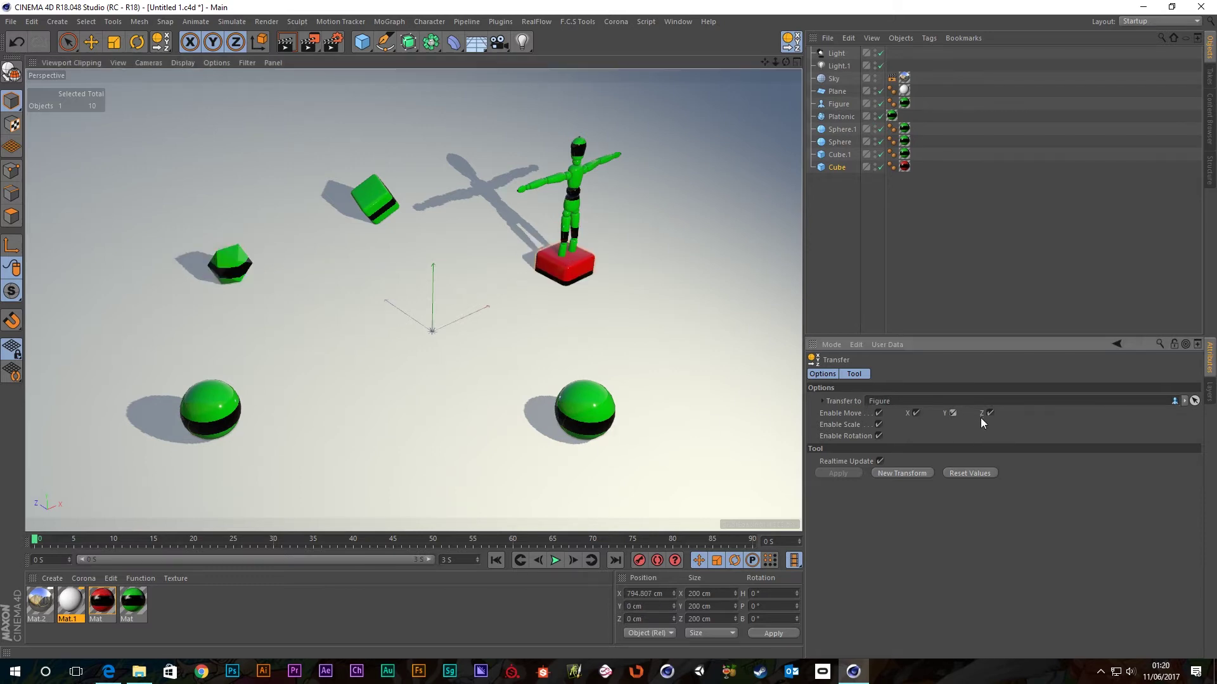
click(990, 413)
click(571, 407)
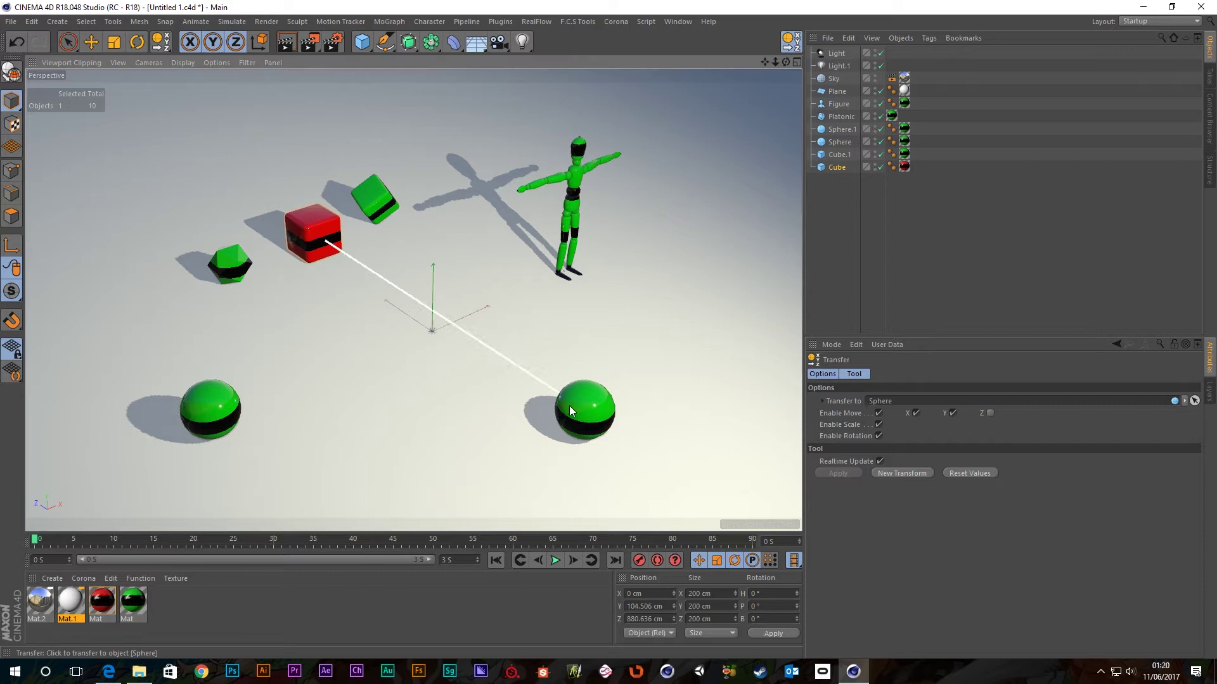
click(198, 415)
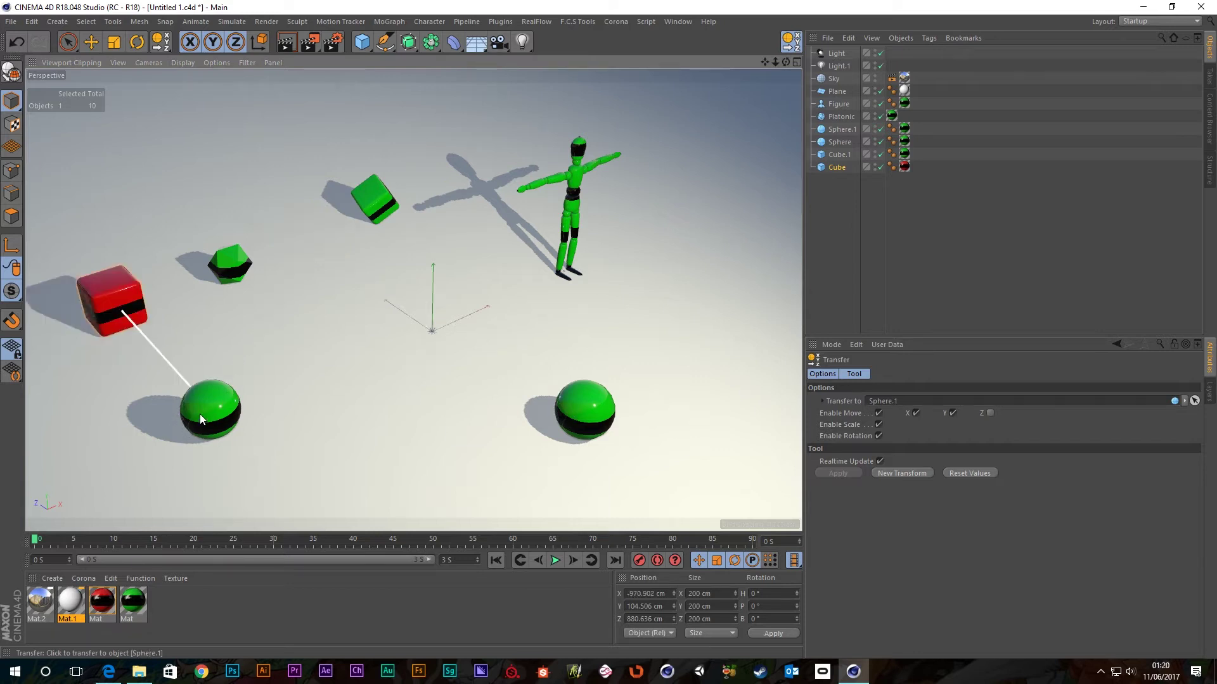
click(221, 271)
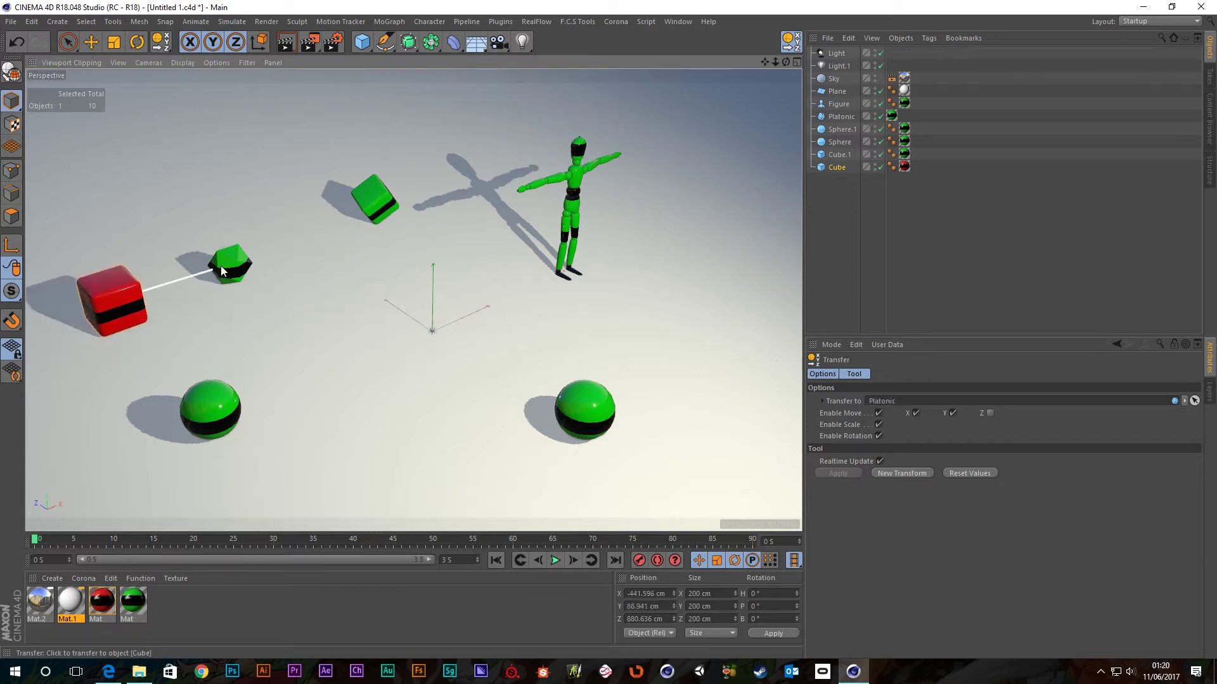
click(564, 266)
click(588, 412)
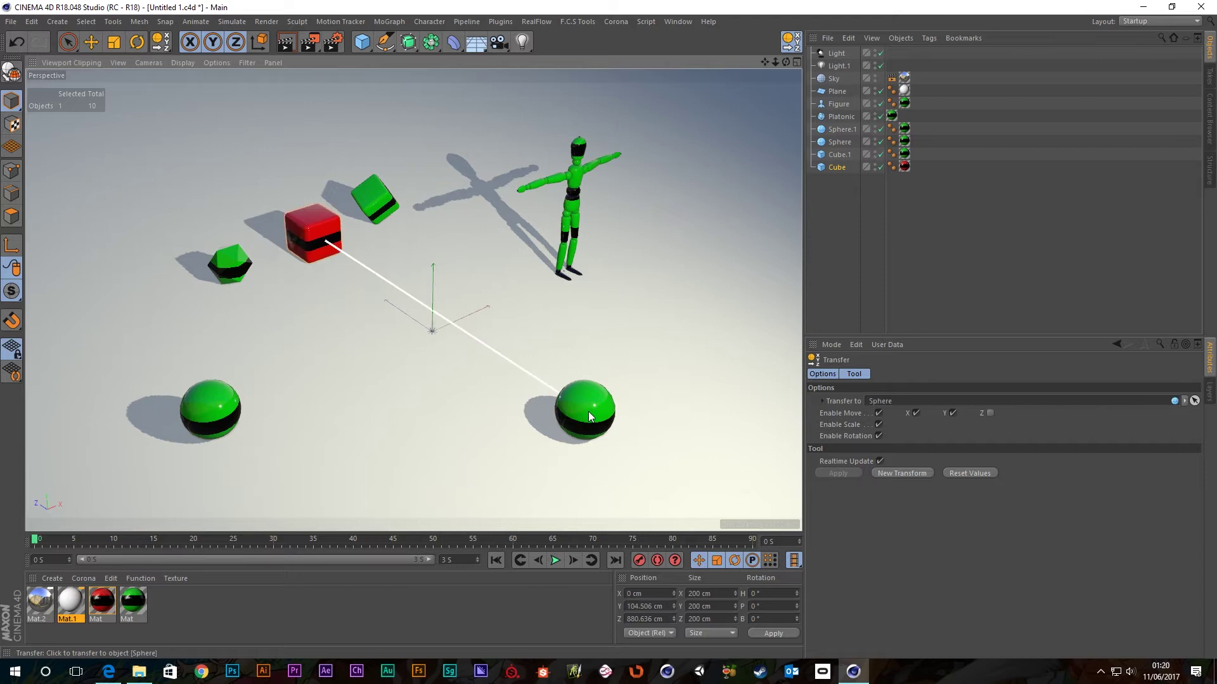
click(211, 412)
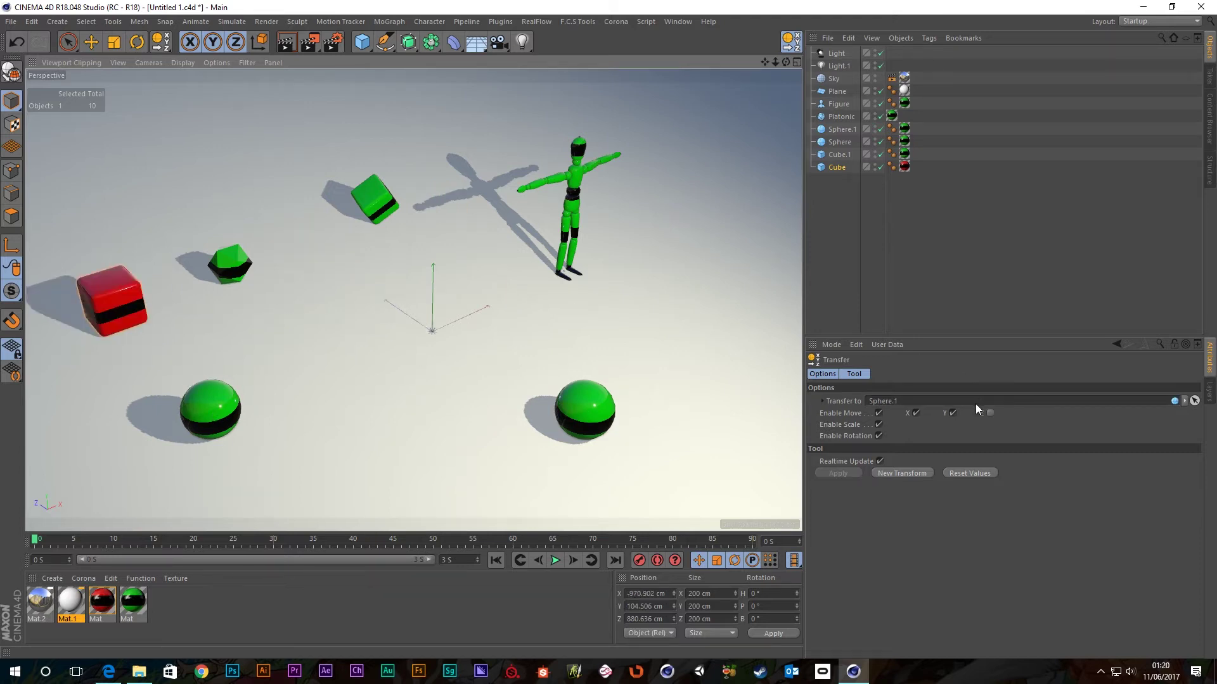
Exclude X instead of Z from the move, transfer the red Cube to Sphere, Sphere.1, Platonic and Figure, and re-enable X
click(990, 413)
click(915, 412)
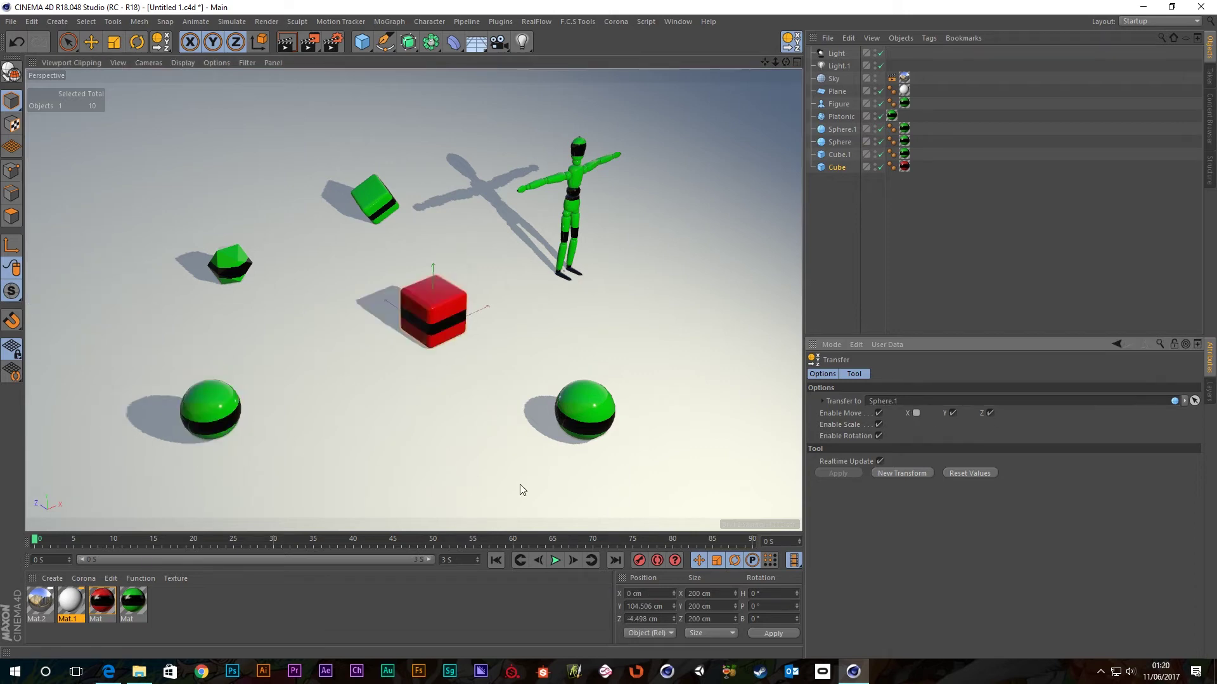
click(574, 412)
click(196, 412)
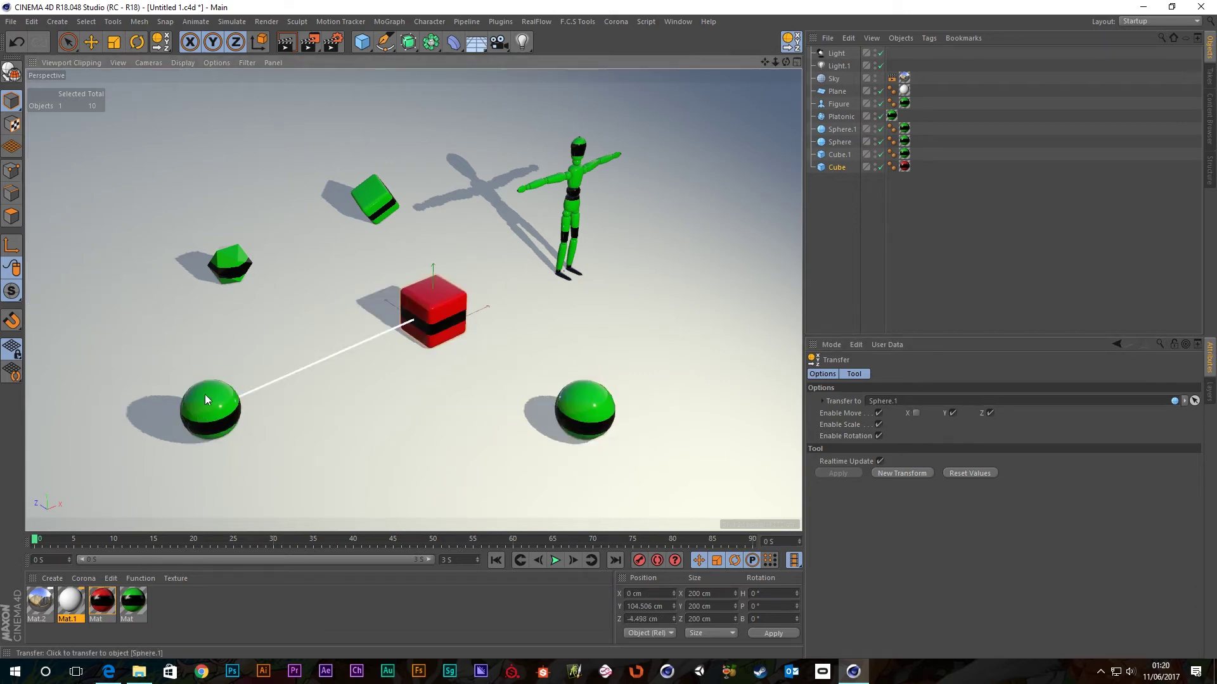
click(211, 264)
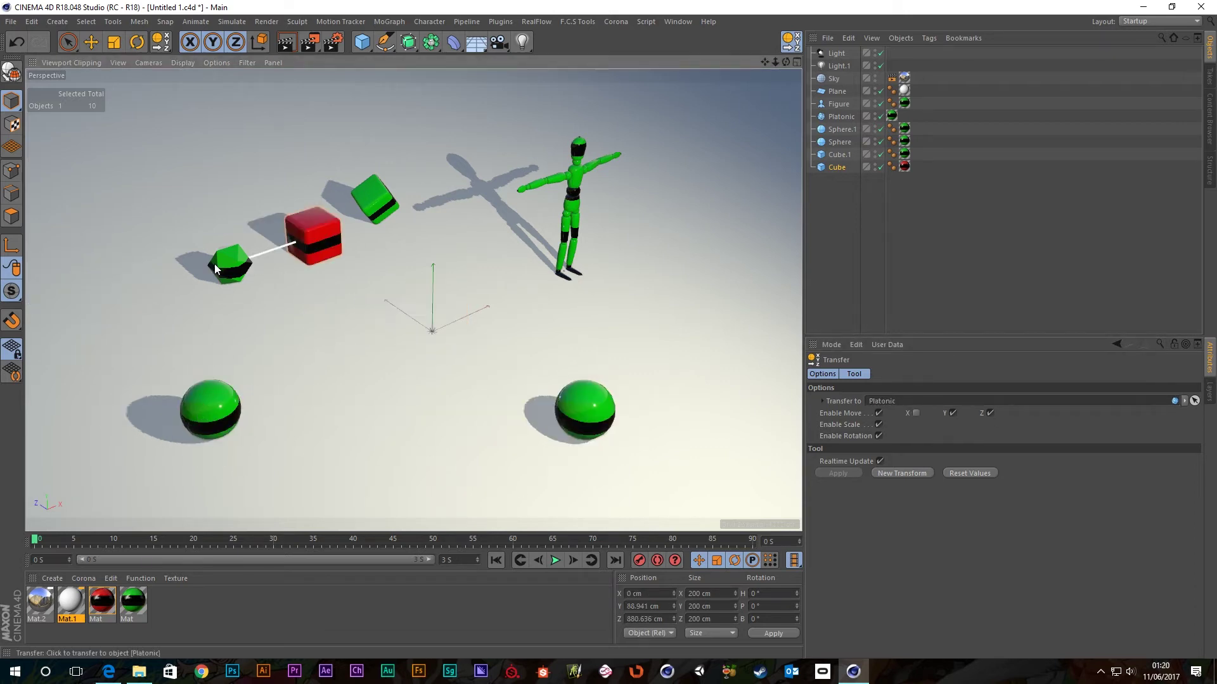
click(571, 225)
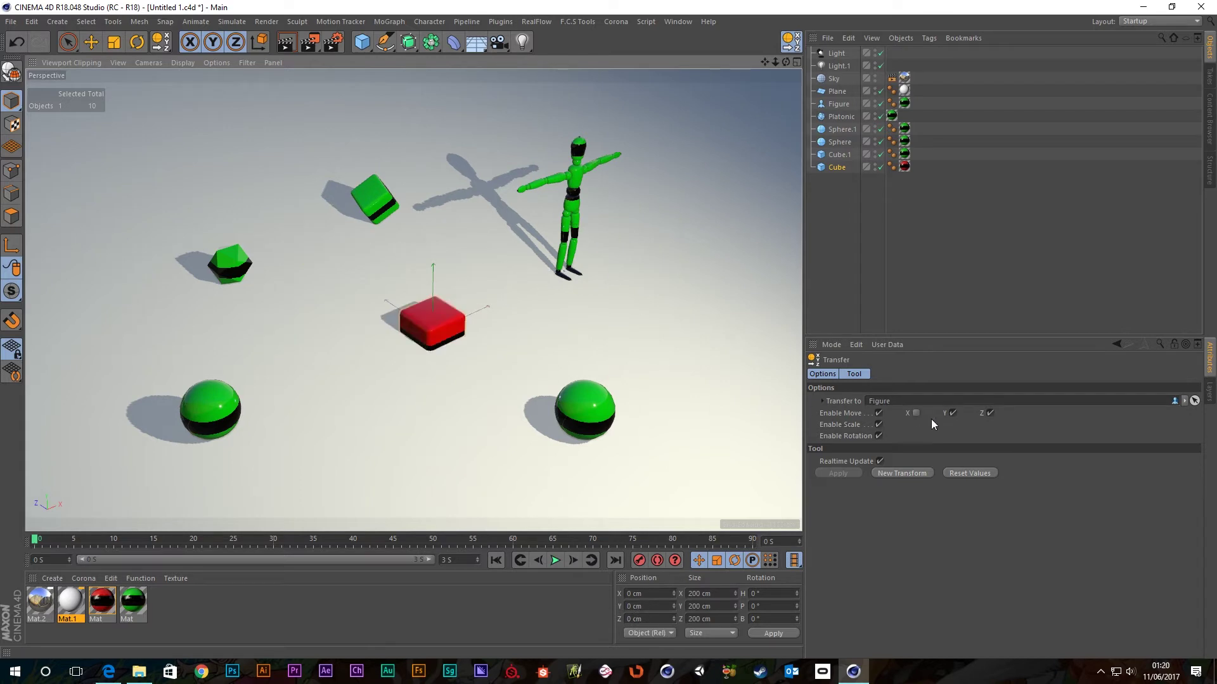
click(915, 412)
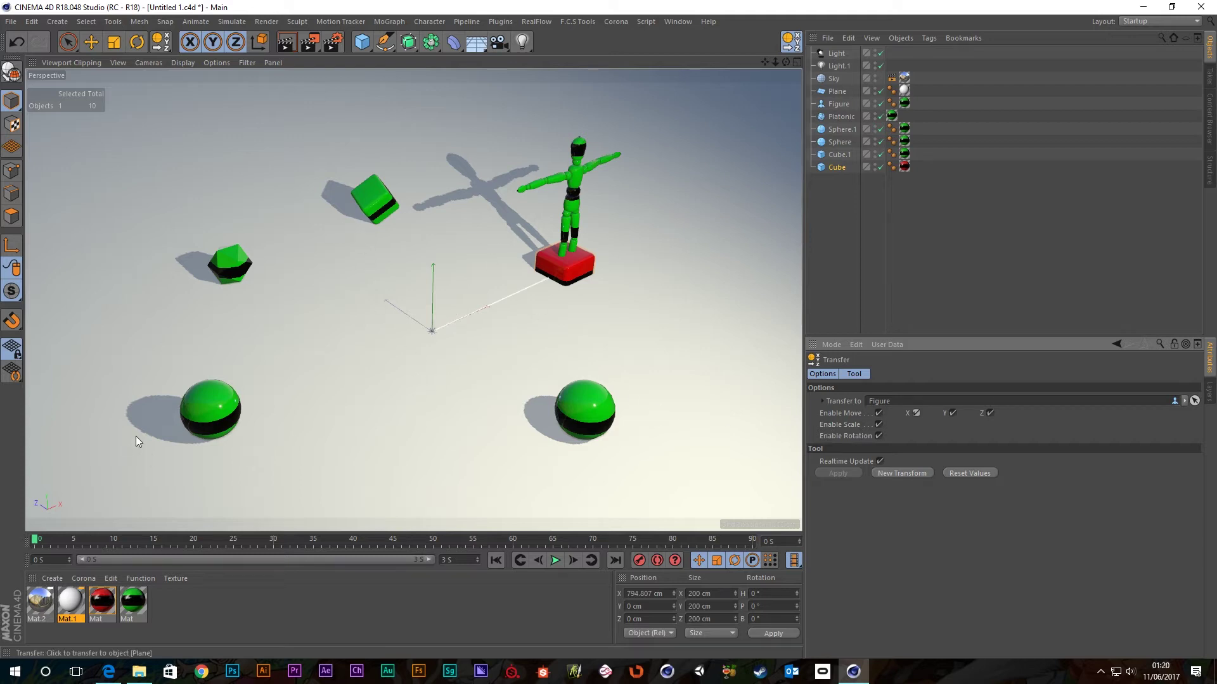
Reduce the radius of Sphere.1 in its object properties and deselect it
click(836, 130)
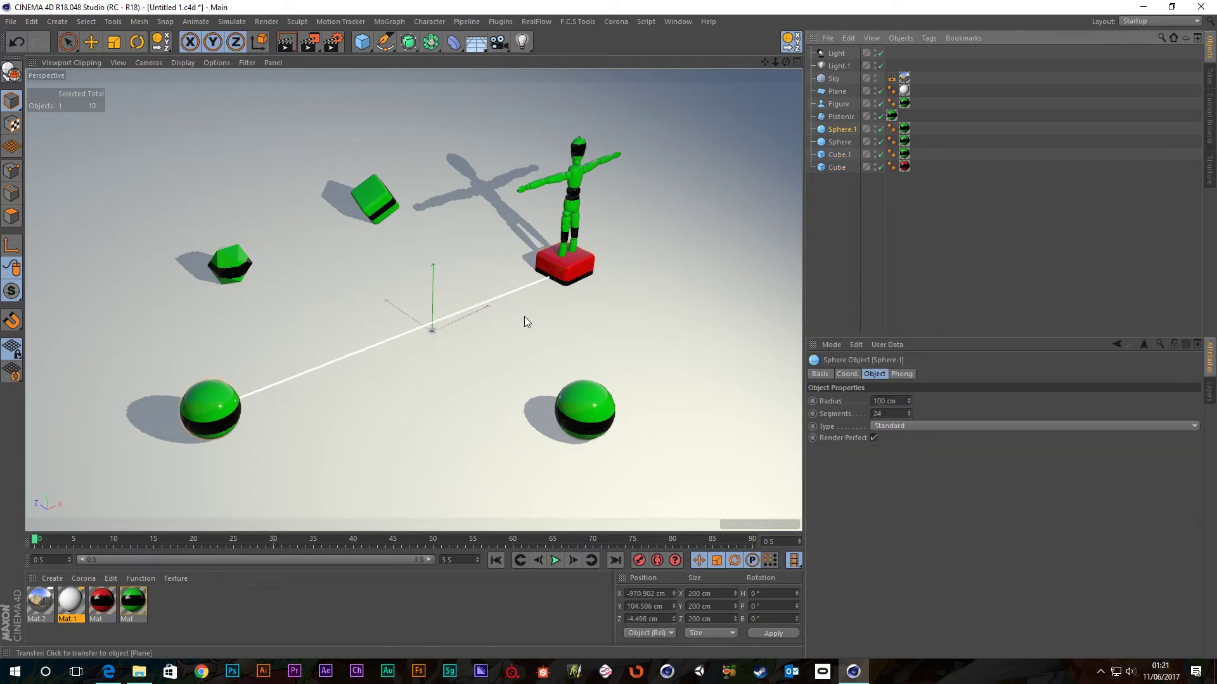
click(91, 42)
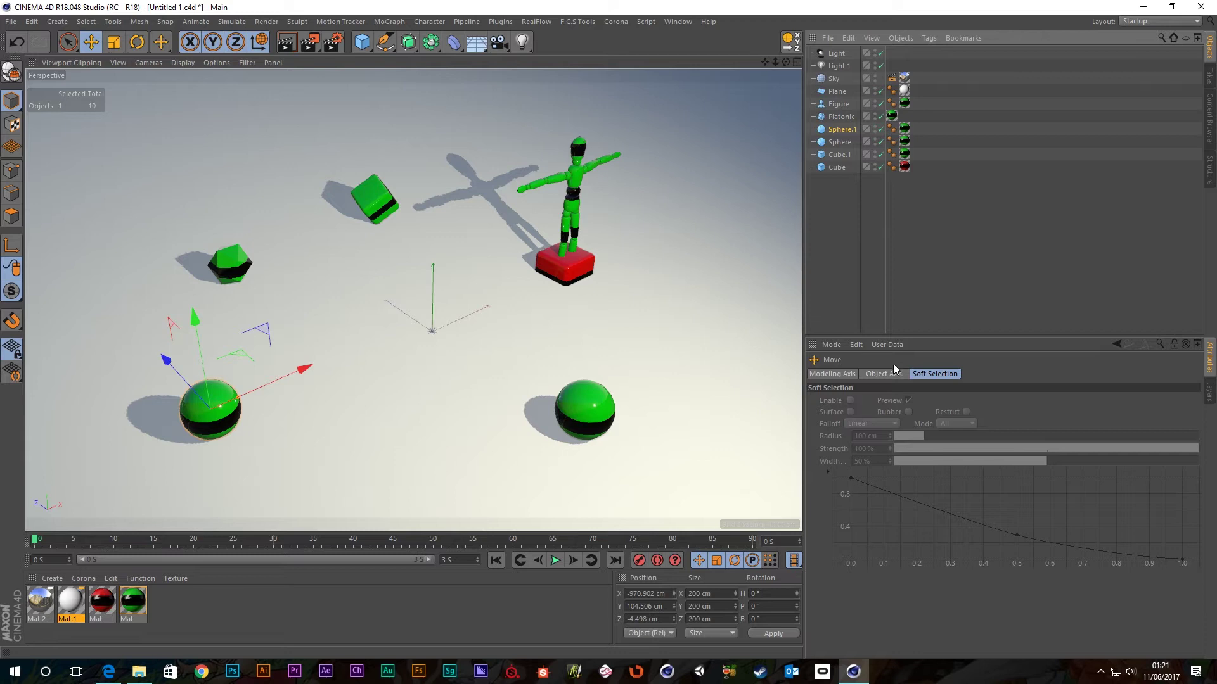
click(849, 130)
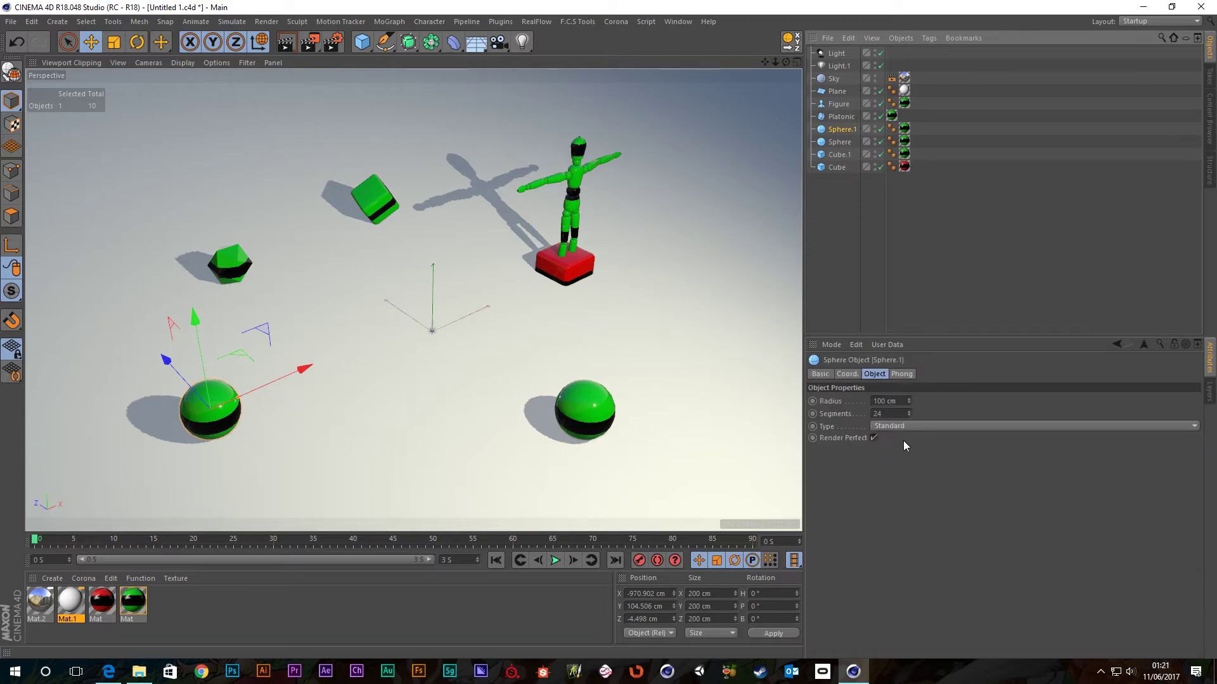
drag(907, 403, 891, 413)
click(779, 256)
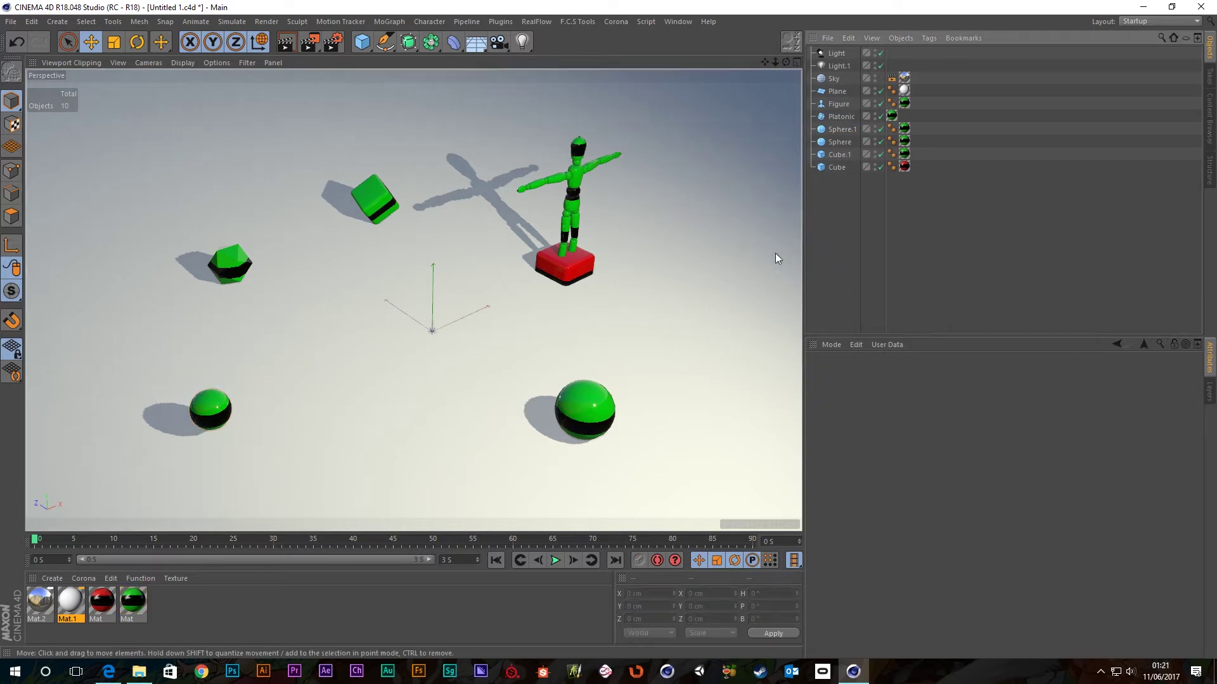
Transfer the red Cube back and forth between the smaller-radius Sphere.1 and Sphere, ending on Sphere
click(837, 168)
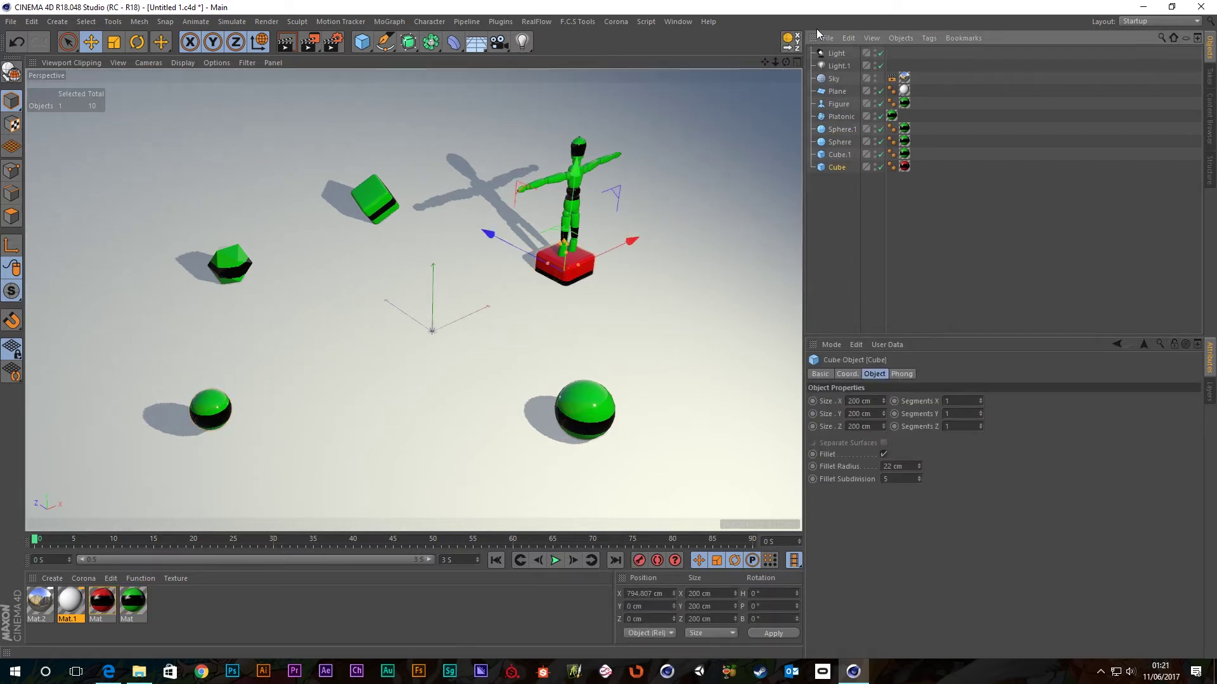
click(792, 44)
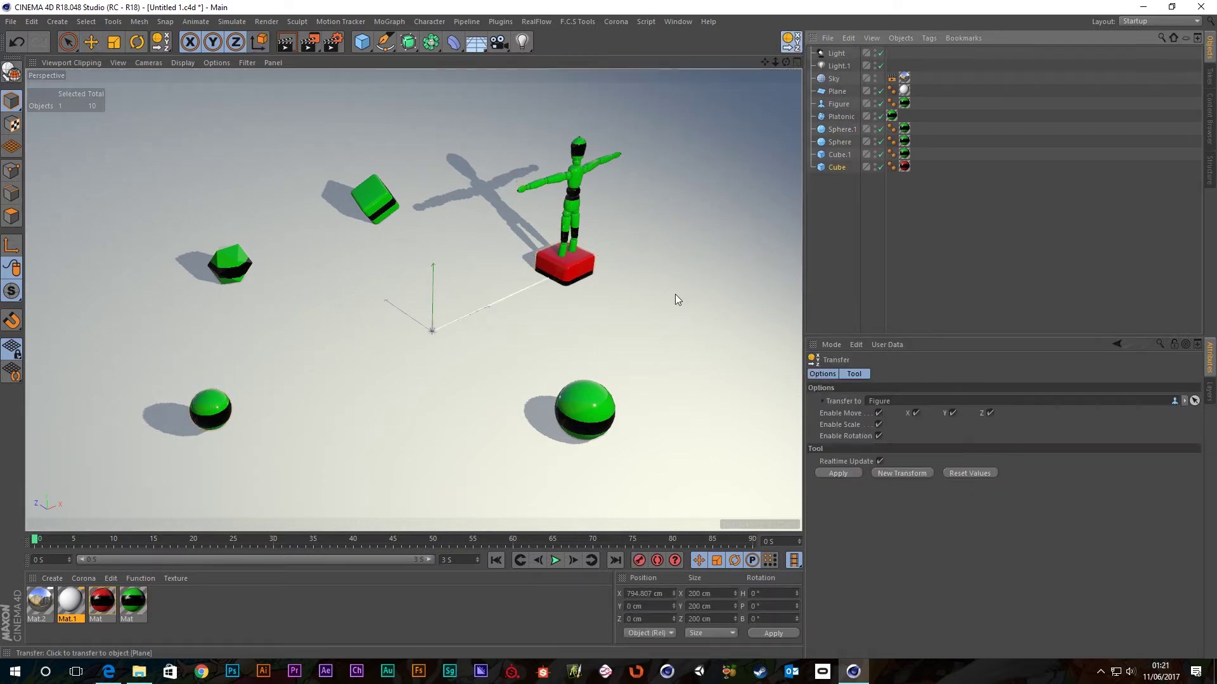
click(209, 406)
click(595, 412)
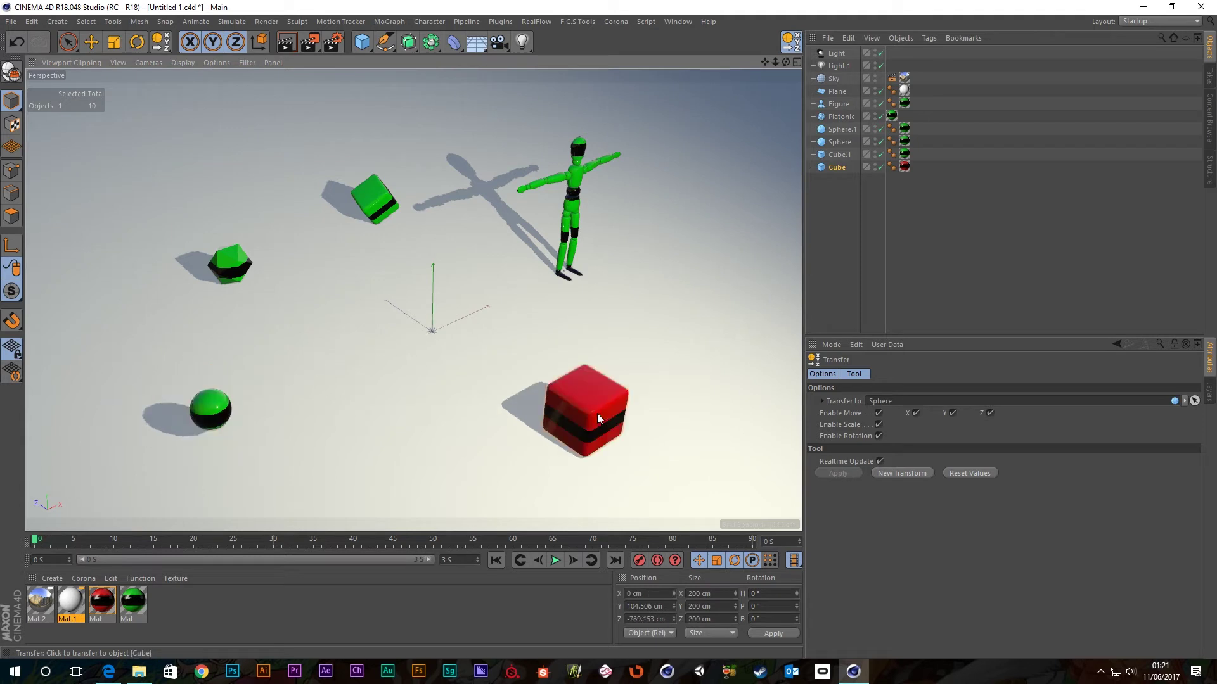
click(215, 405)
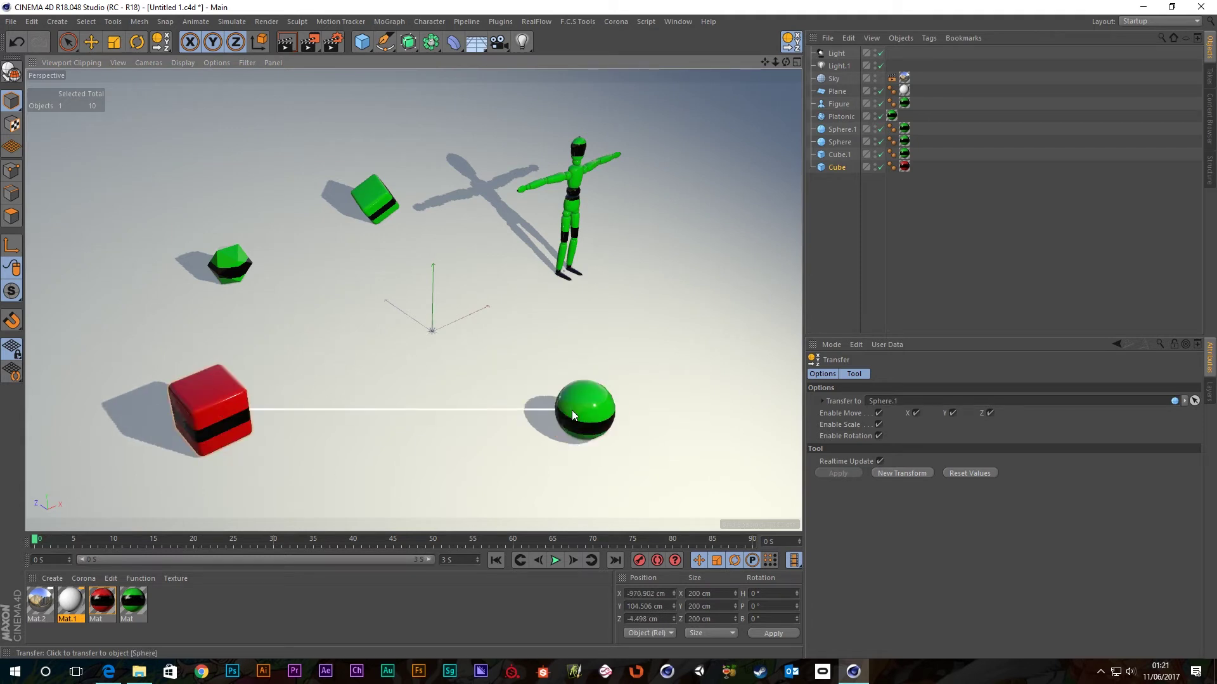
click(586, 412)
click(200, 407)
click(585, 406)
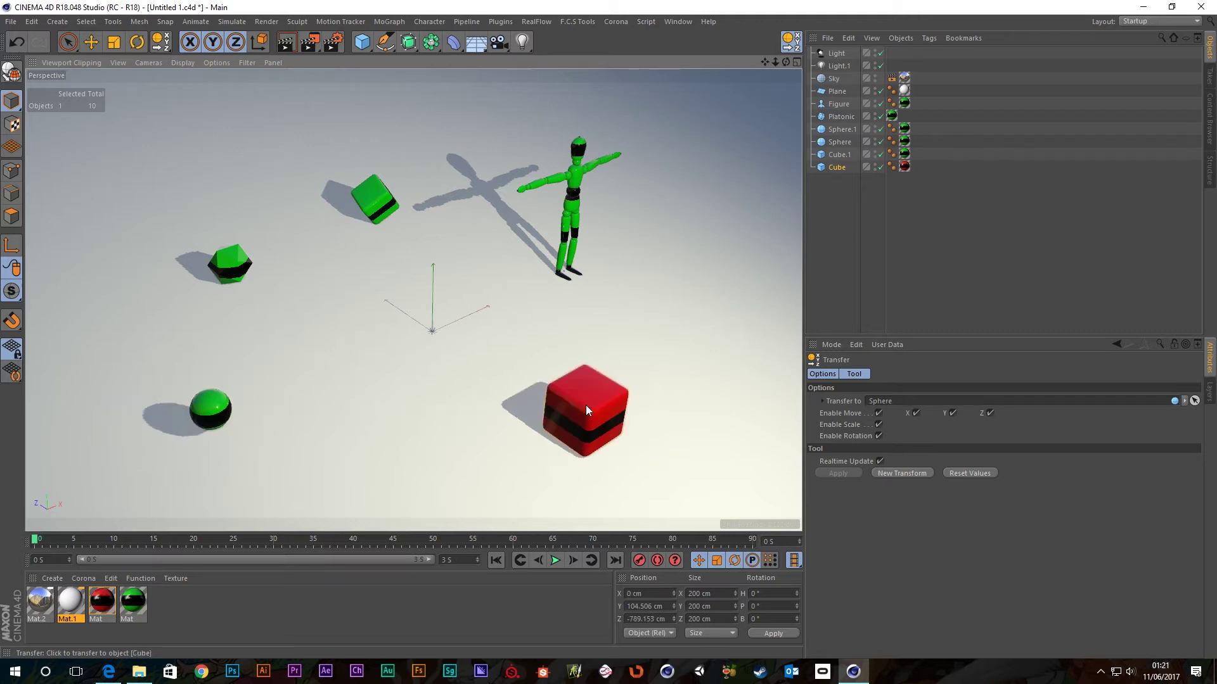
Select Sphere.1 with the Move tool and set its radius to 109 cm
click(91, 42)
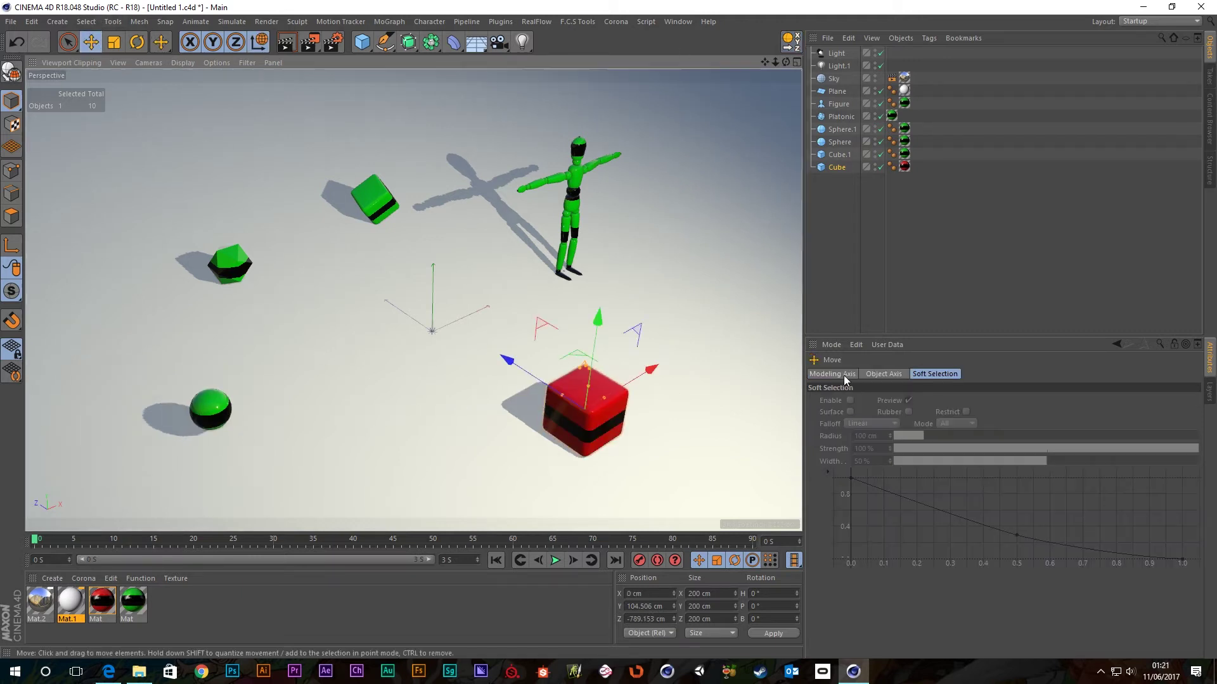
click(217, 411)
drag(907, 402, 910, 375)
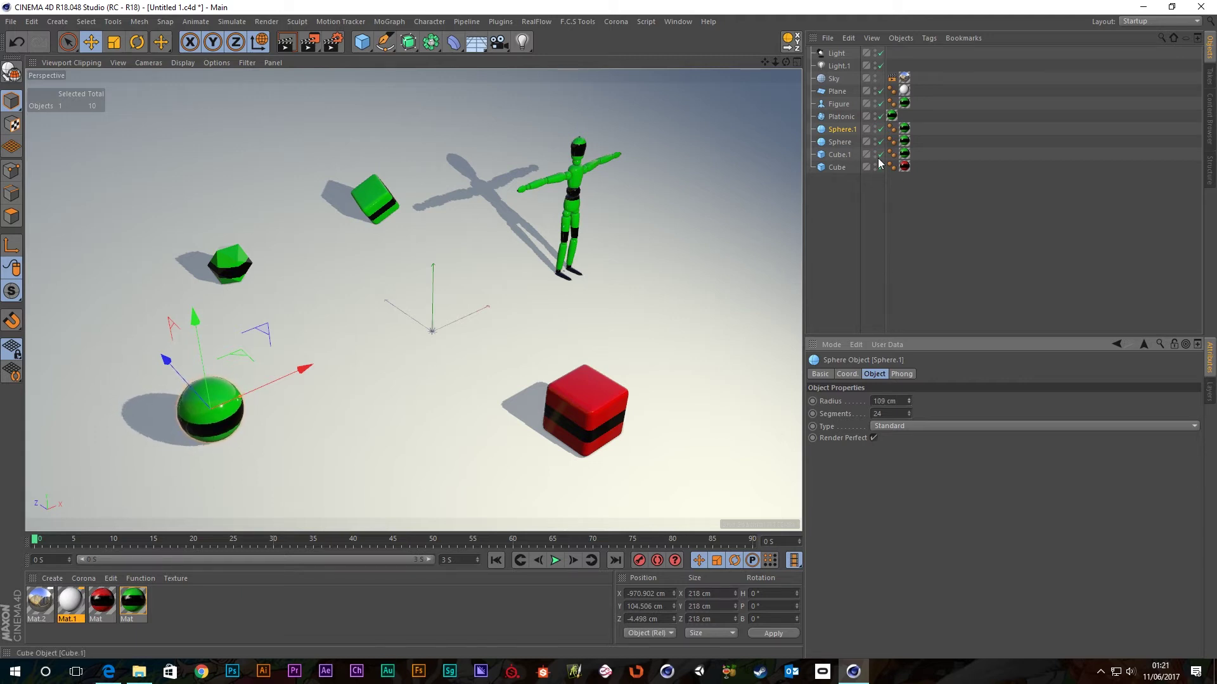
Set the X, Y and Z scale coordinates of Sphere.1 to 0.5
click(847, 373)
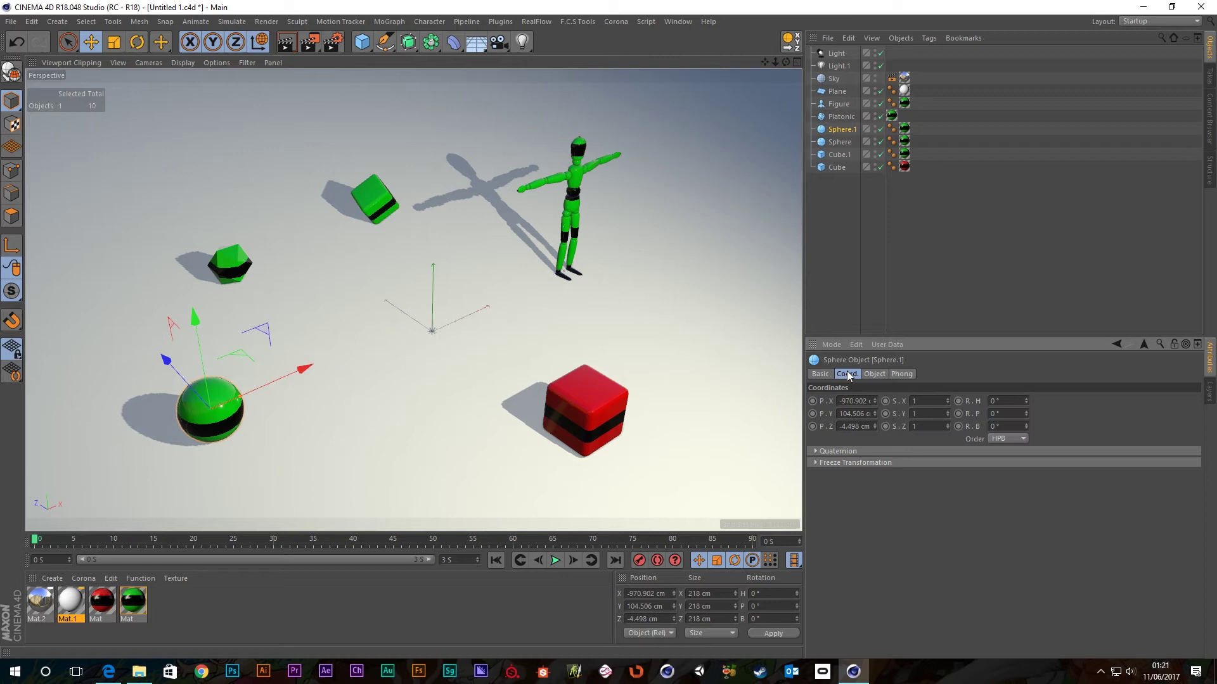
click(926, 401)
text(.5)
key(Tab)
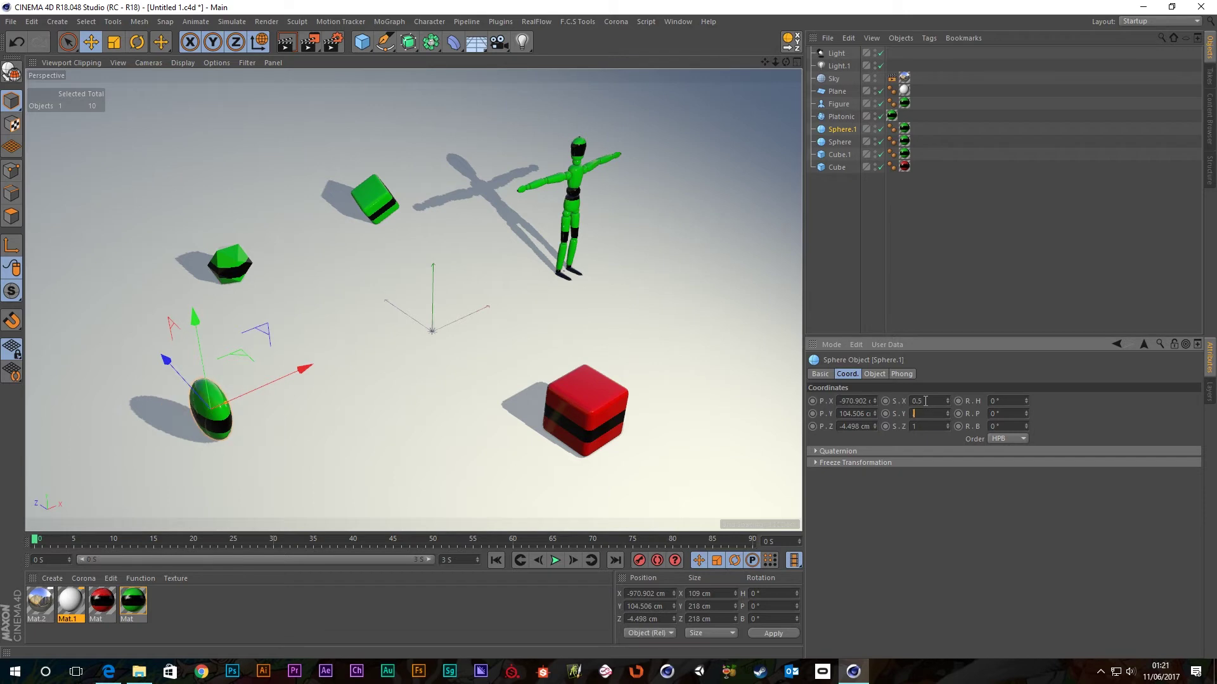
text(.5)
key(Tab)
text(.5)
key(Tab)
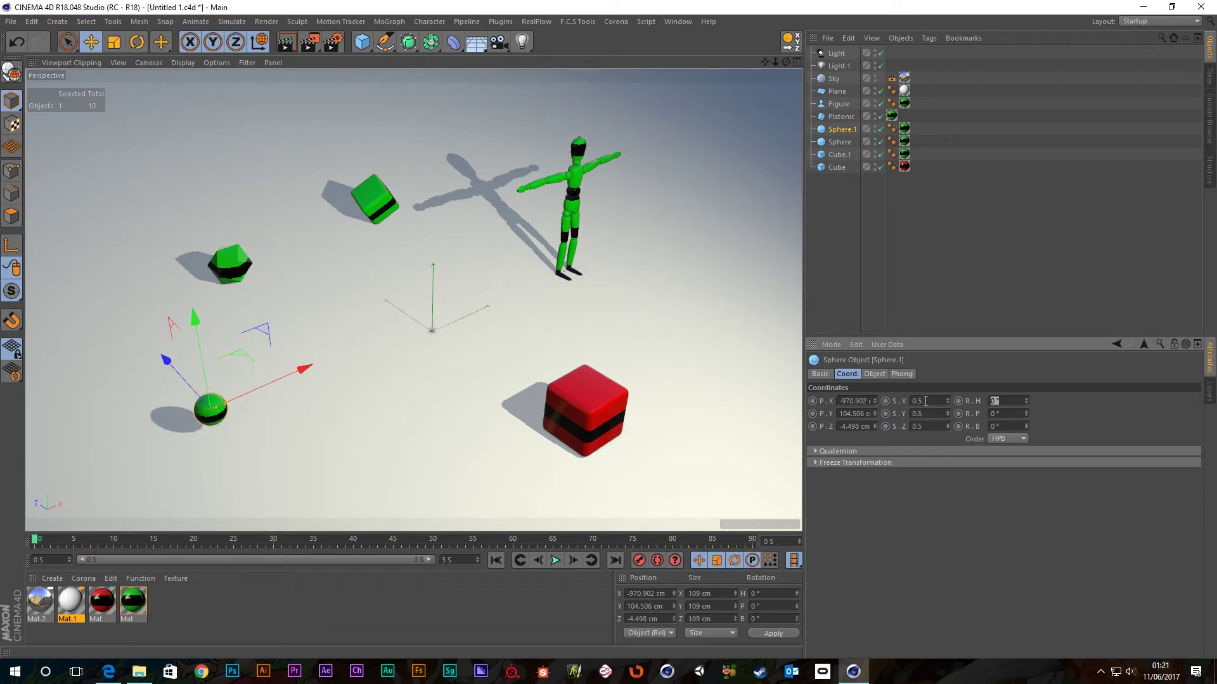
Select the red Cube and transfer it repeatedly between the scaled-down Sphere.1 and Sphere, ending on Sphere
click(842, 183)
click(837, 167)
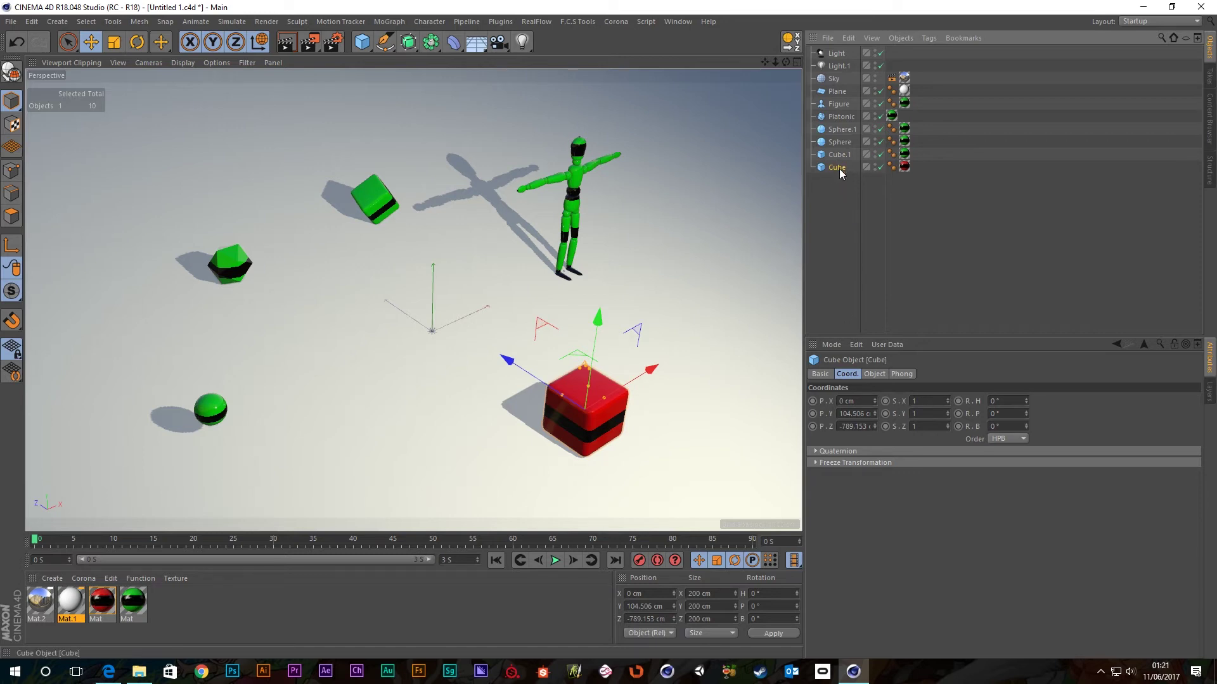
click(790, 42)
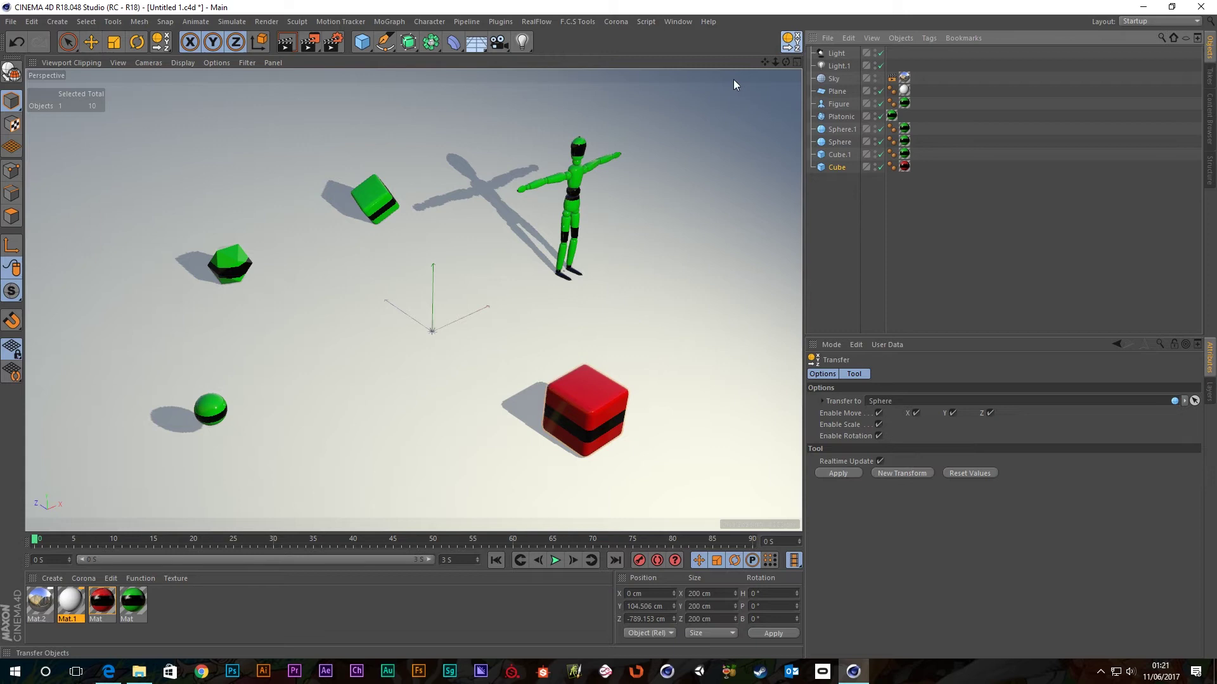
click(213, 412)
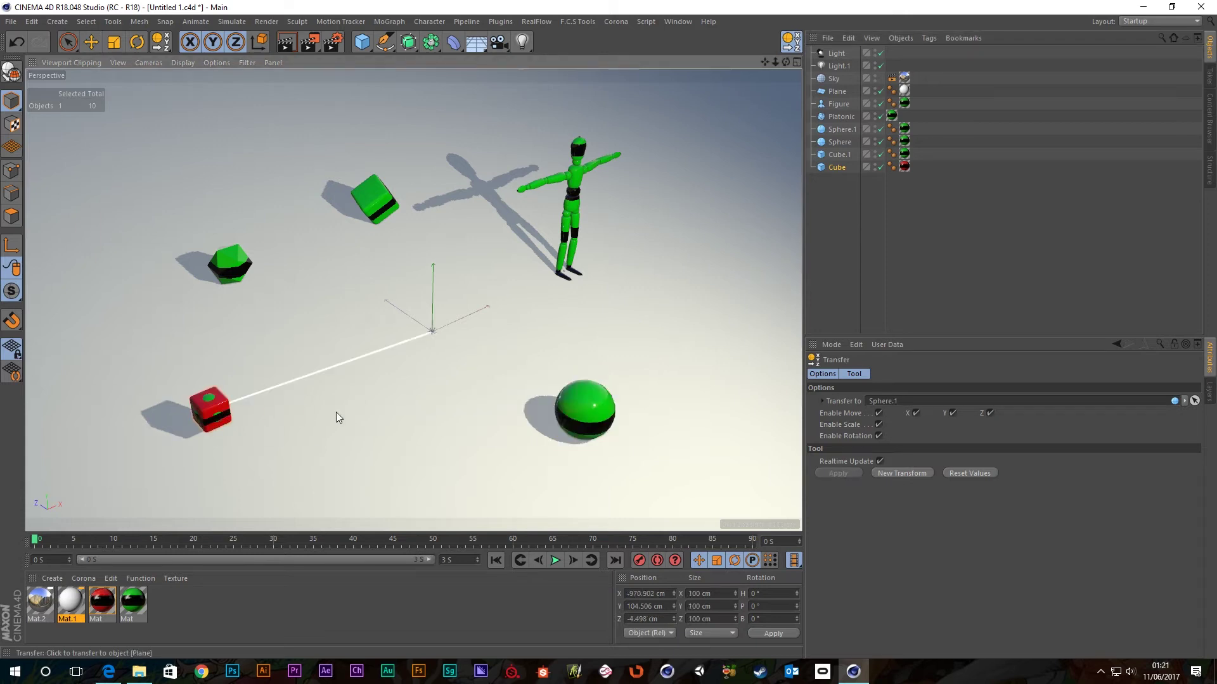
click(583, 409)
click(203, 406)
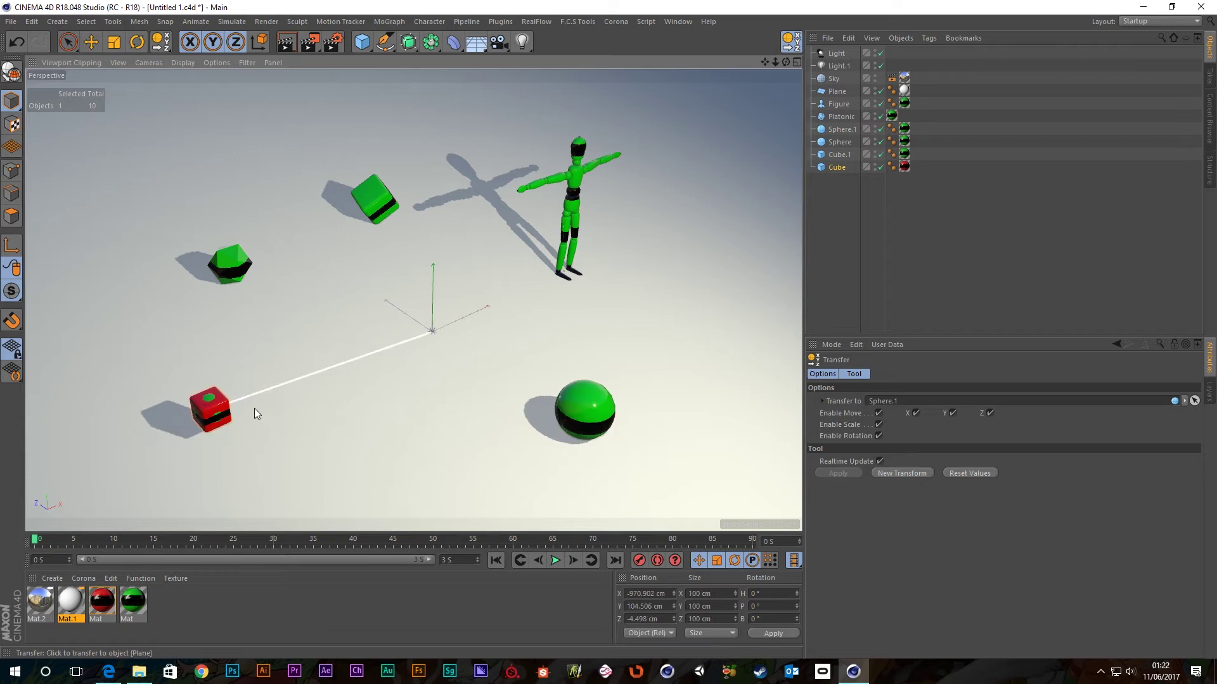
click(584, 409)
click(212, 423)
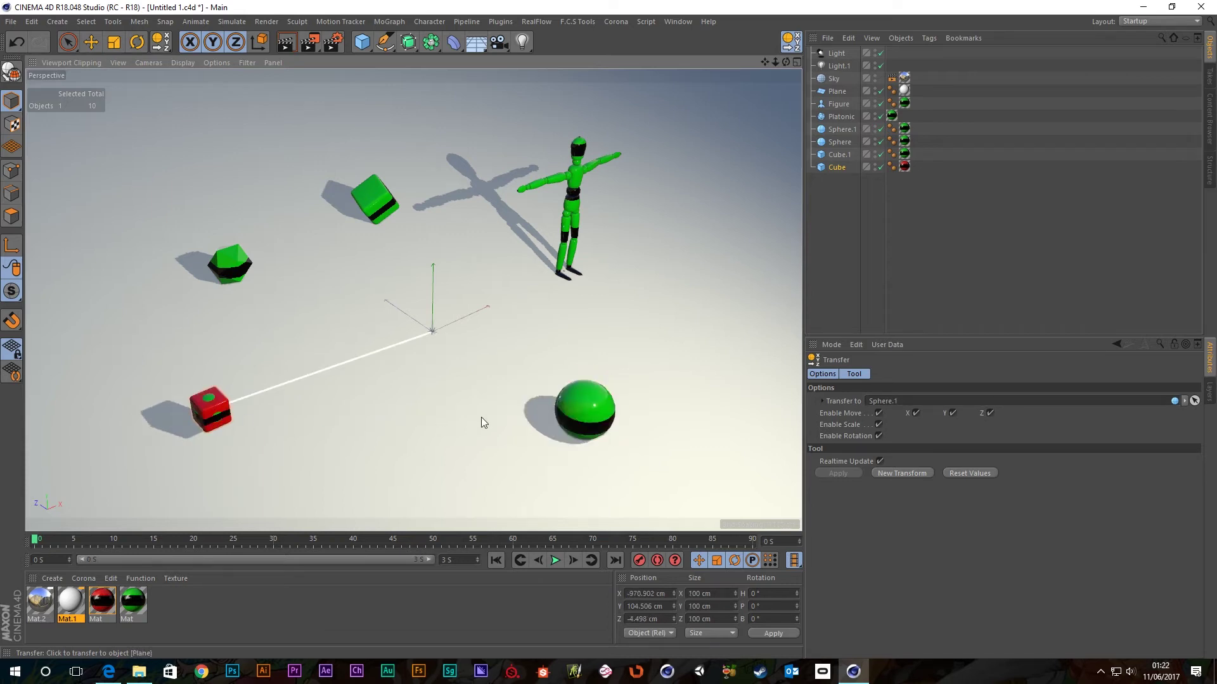
click(580, 403)
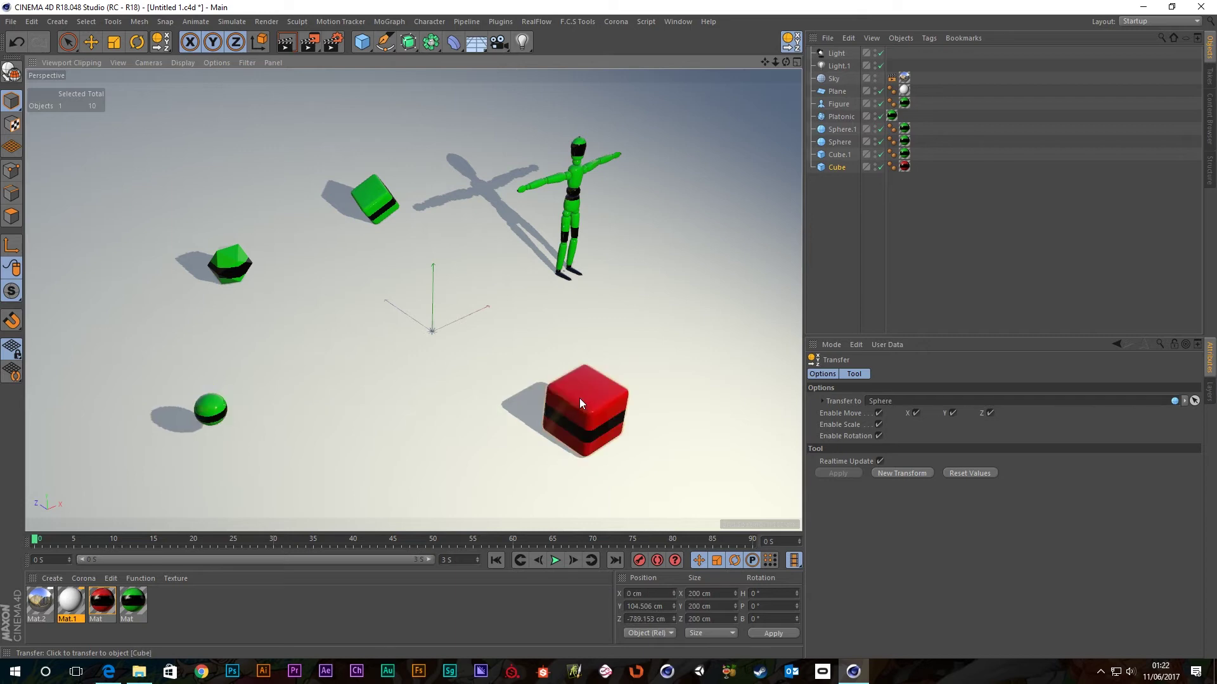
Disable scale transfer and transfer the red Cube to the scaled-down Sphere.1 and back to Sphere
click(879, 425)
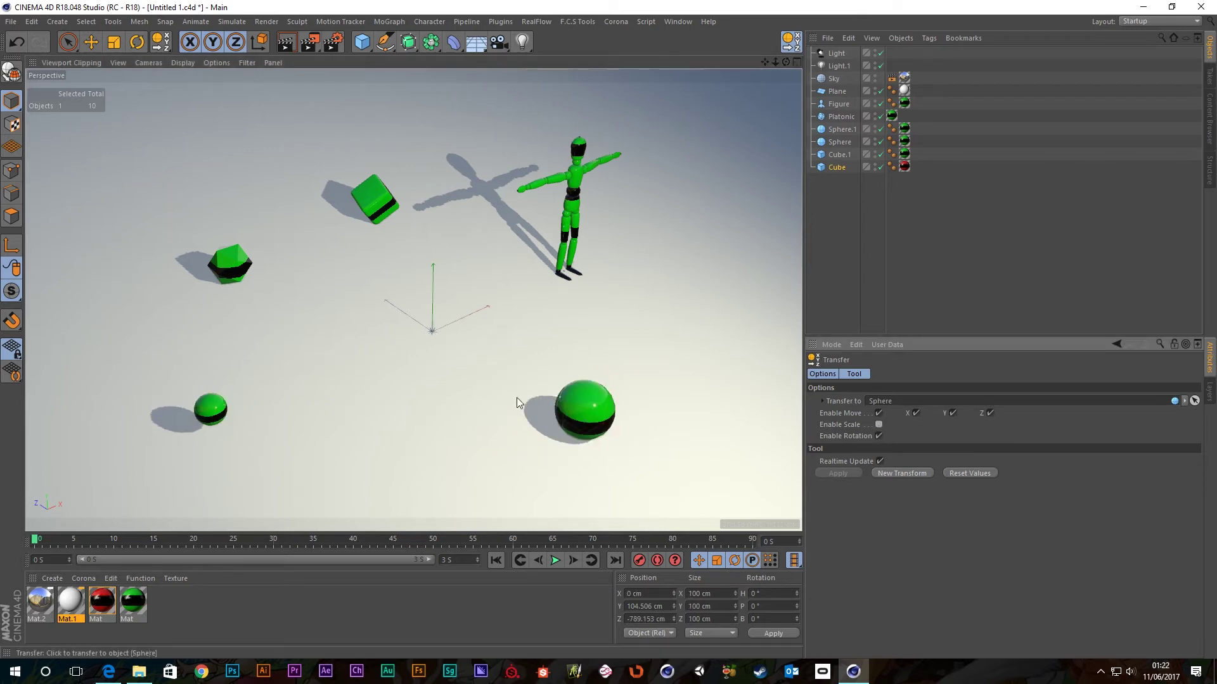
click(213, 410)
click(595, 423)
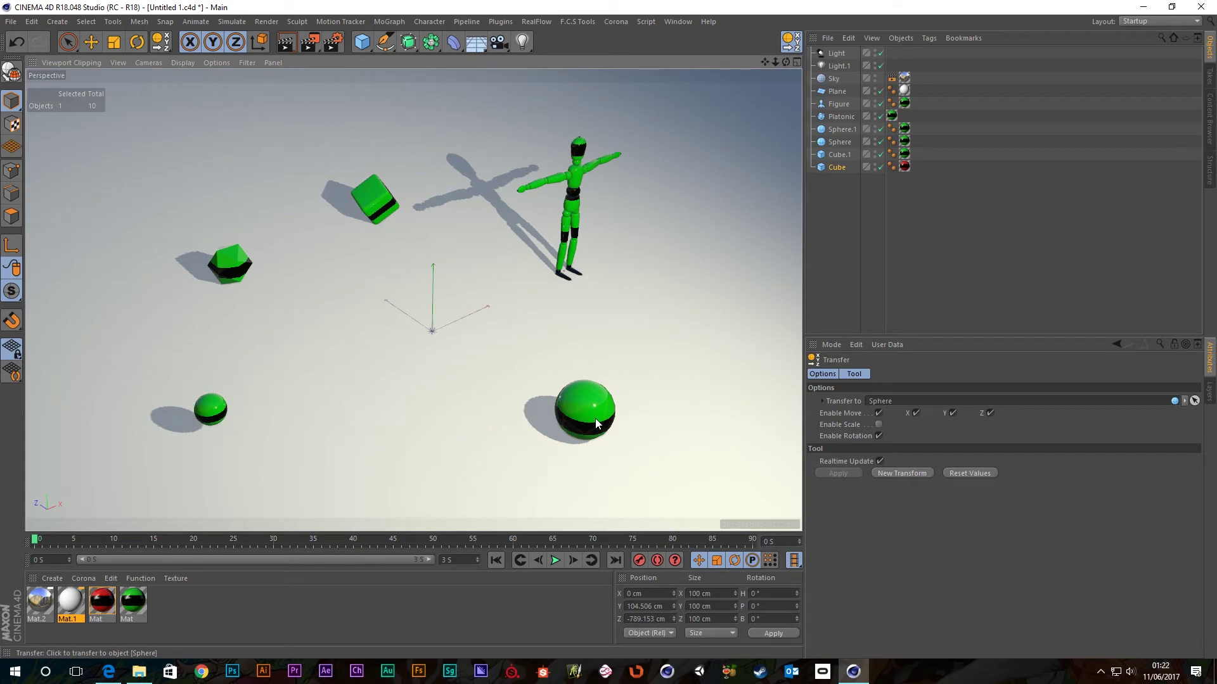
Undo the Cube transfers and the scale and radius changes to Sphere.1, back to the Cube's original central position
key(ctrl+z)
key(ctrl+z)
key(ctrl+z)
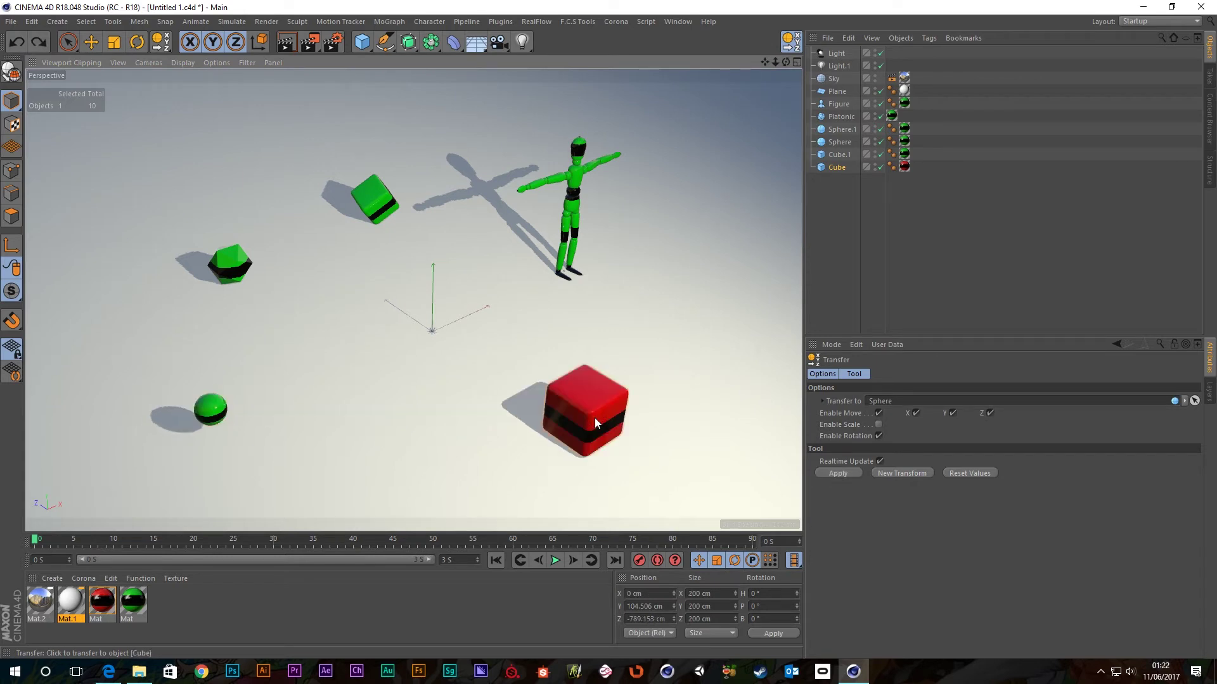
key(ctrl+z)
key(ctrl+z)
key(ctrl+z)
key(ctrl+z)
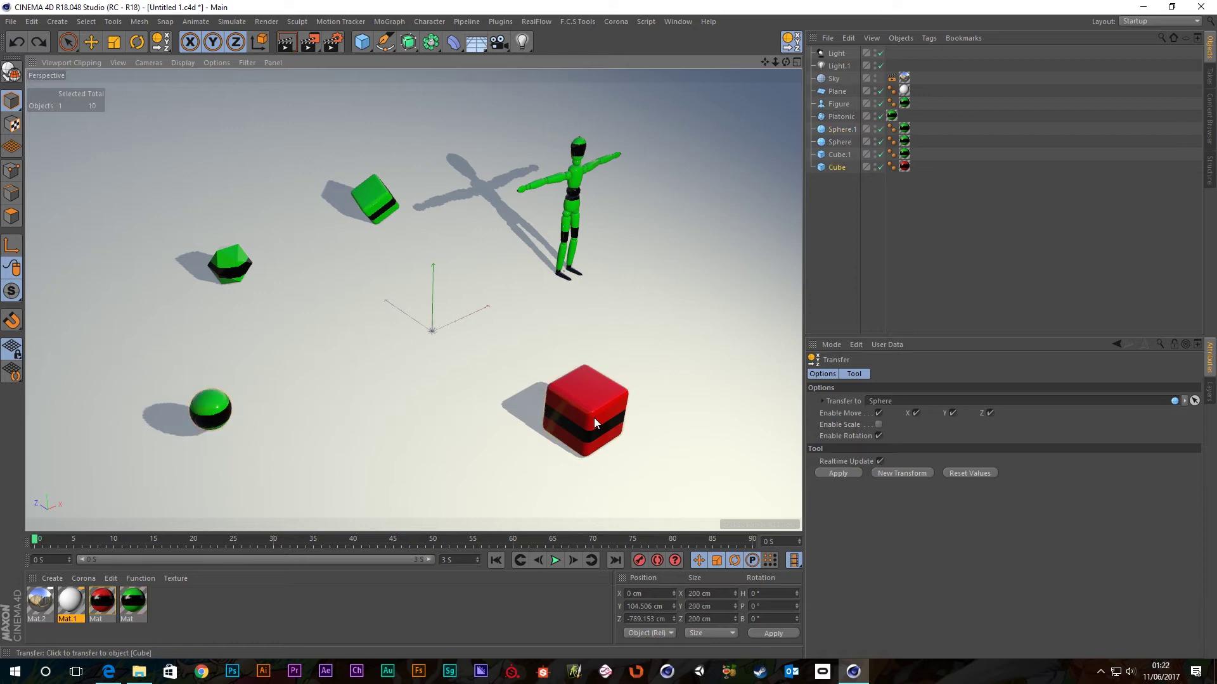
key(ctrl+z)
key(ctrl+z)
key(ctrl+z)
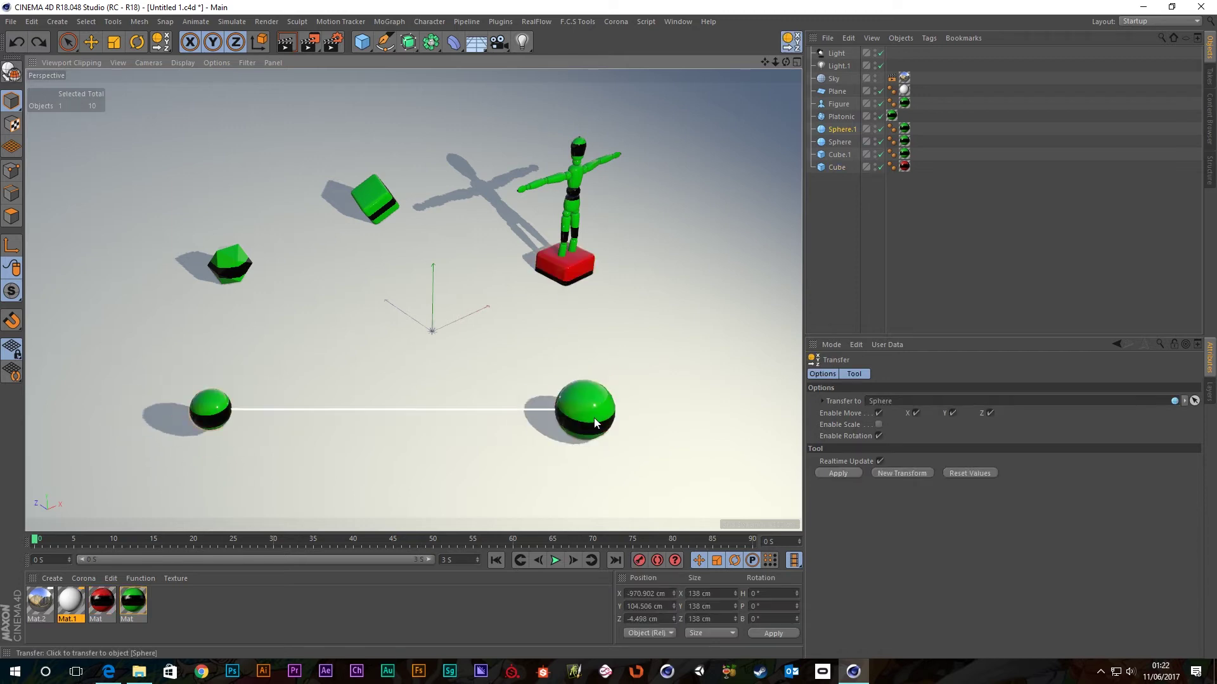
key(ctrl+z)
key(ctrl+z)
key(ctrl+z)
key(ctrl+z)
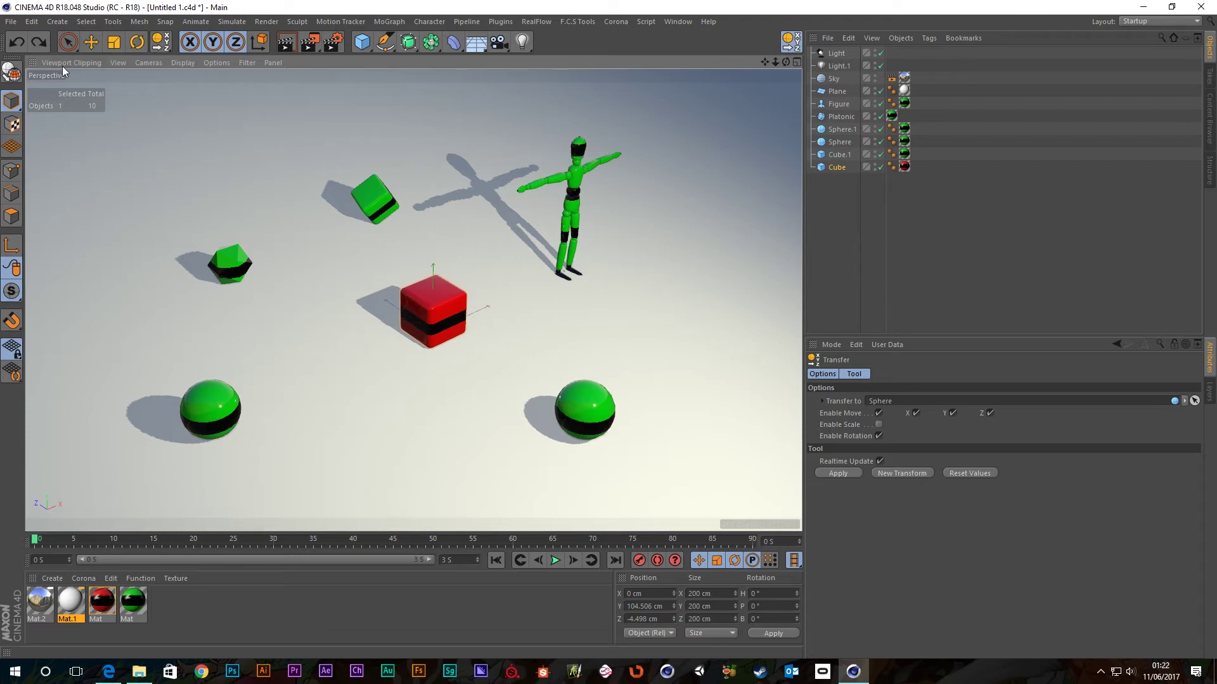
Select Sphere.1 with the Move tool, scale it to 0.5 on X, Y and Z, and deselect it
click(89, 43)
click(219, 415)
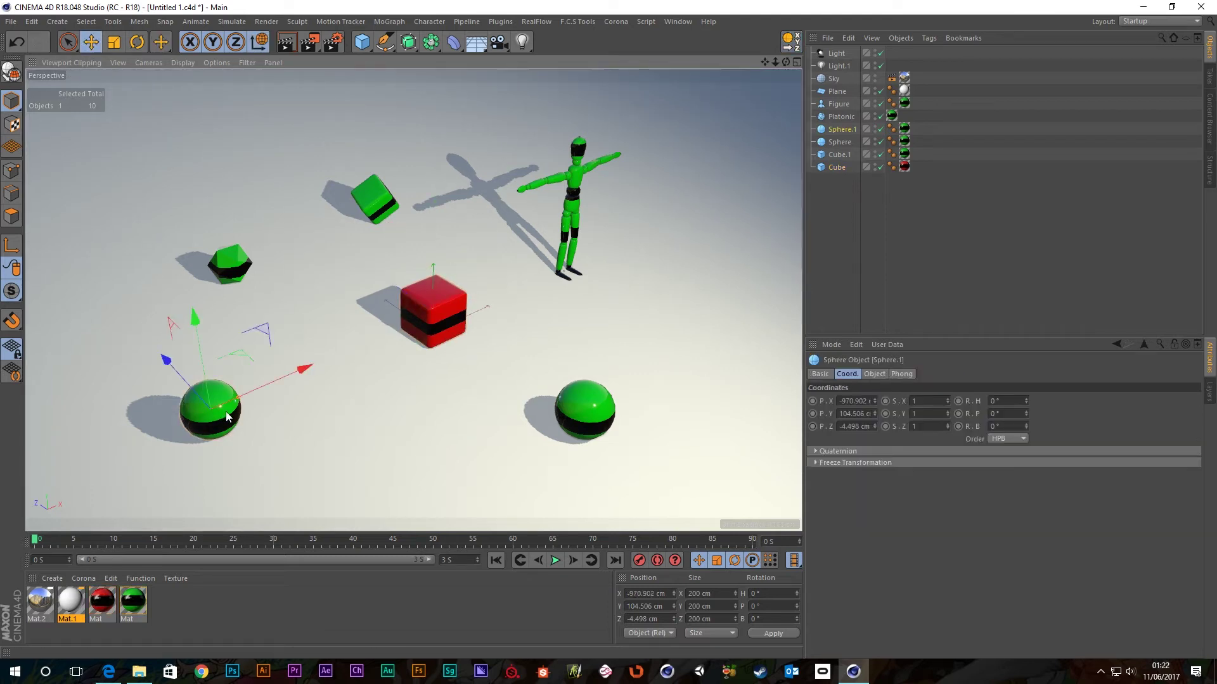
click(927, 401)
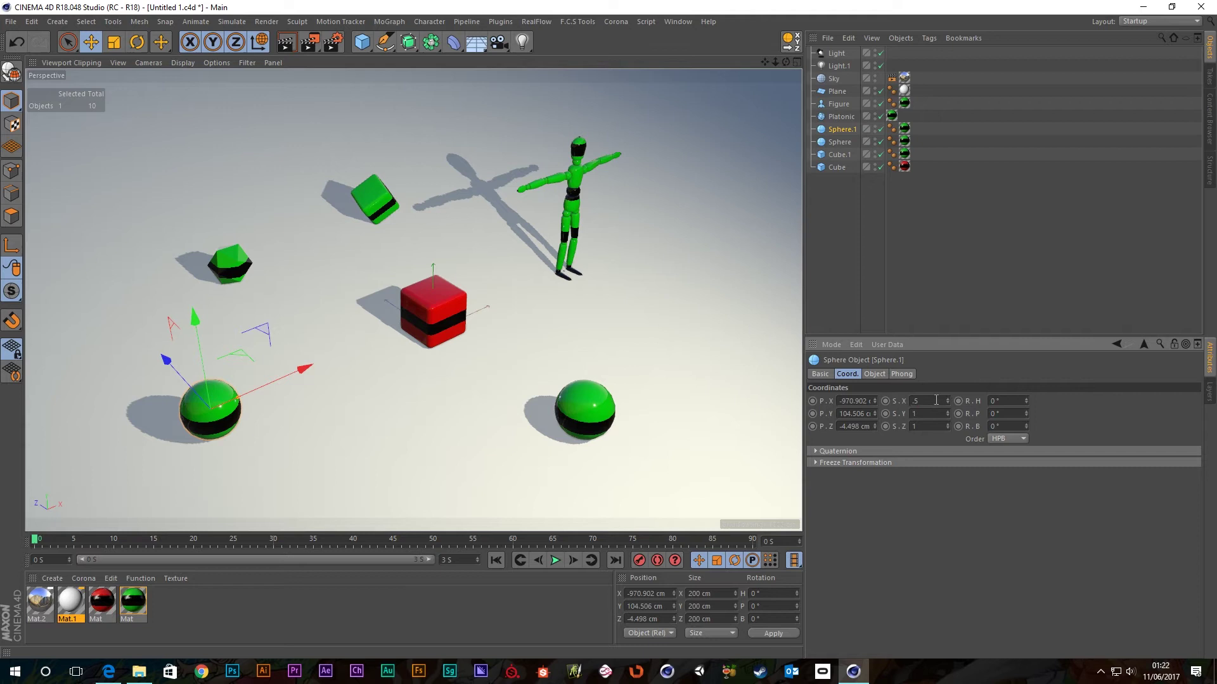
text(.5)
key(Tab)
text(.5)
key(Tab)
text(.5)
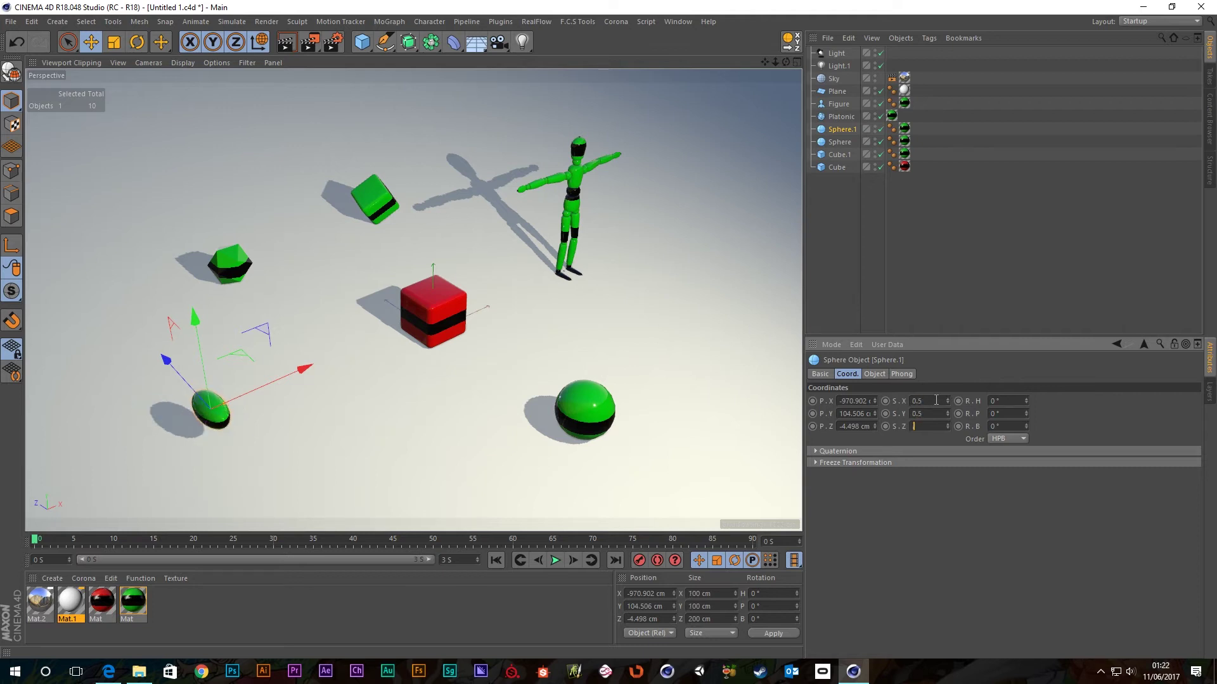
key(Tab)
click(863, 248)
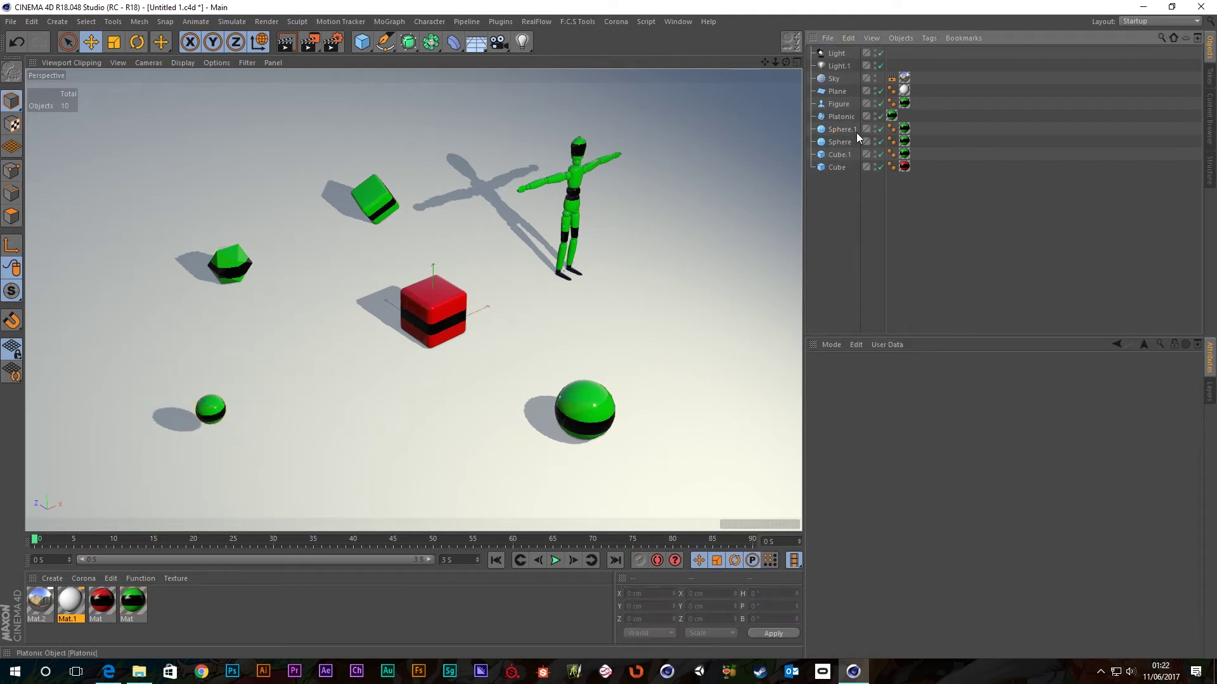
Select the red Cube, transfer it between Sphere.1, Sphere and the Plane with scale transfer disabled, and undo these transfers
click(838, 167)
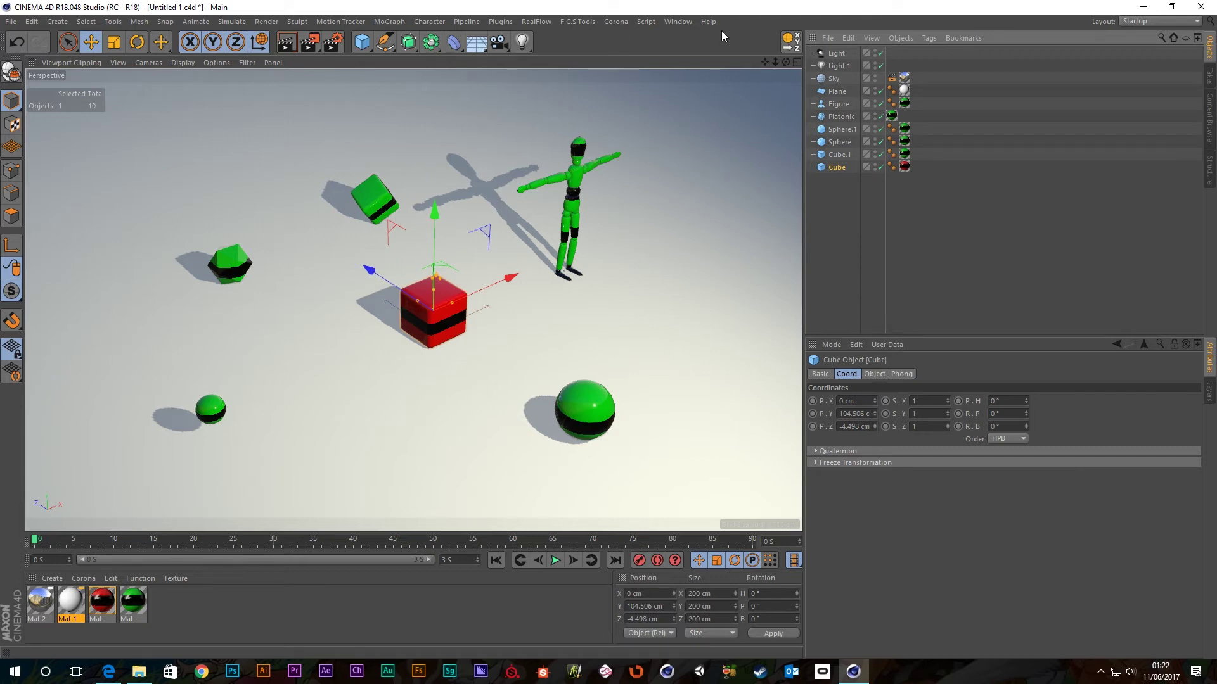
click(788, 42)
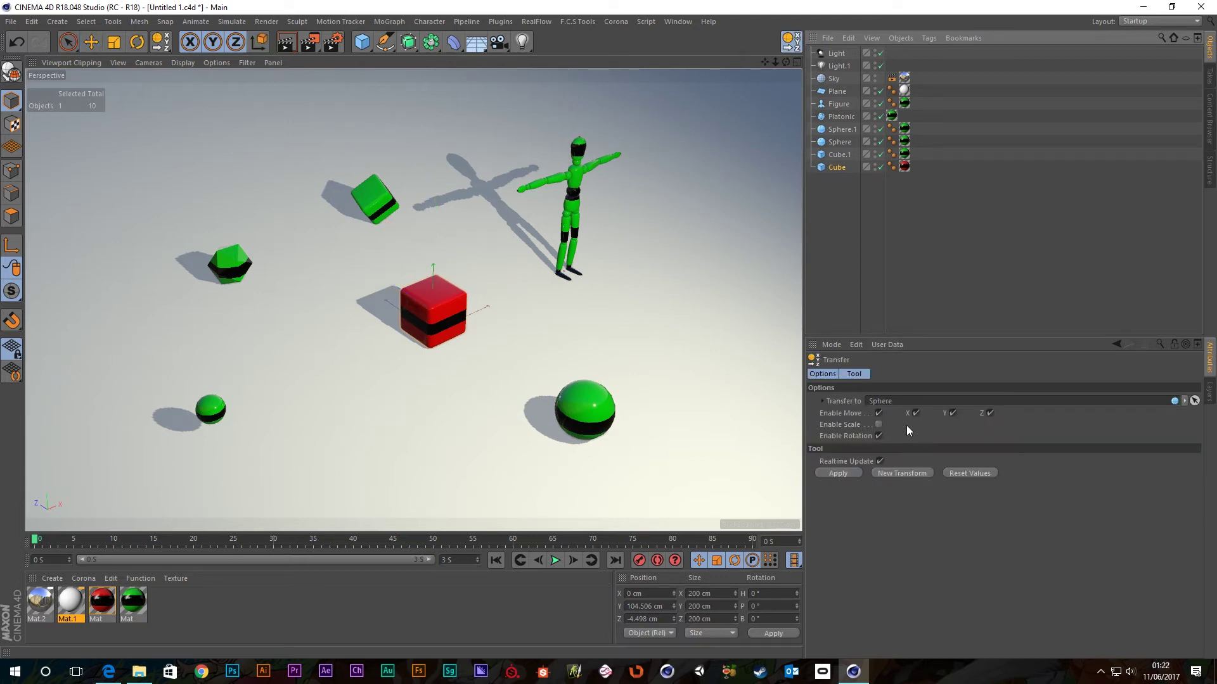
click(214, 412)
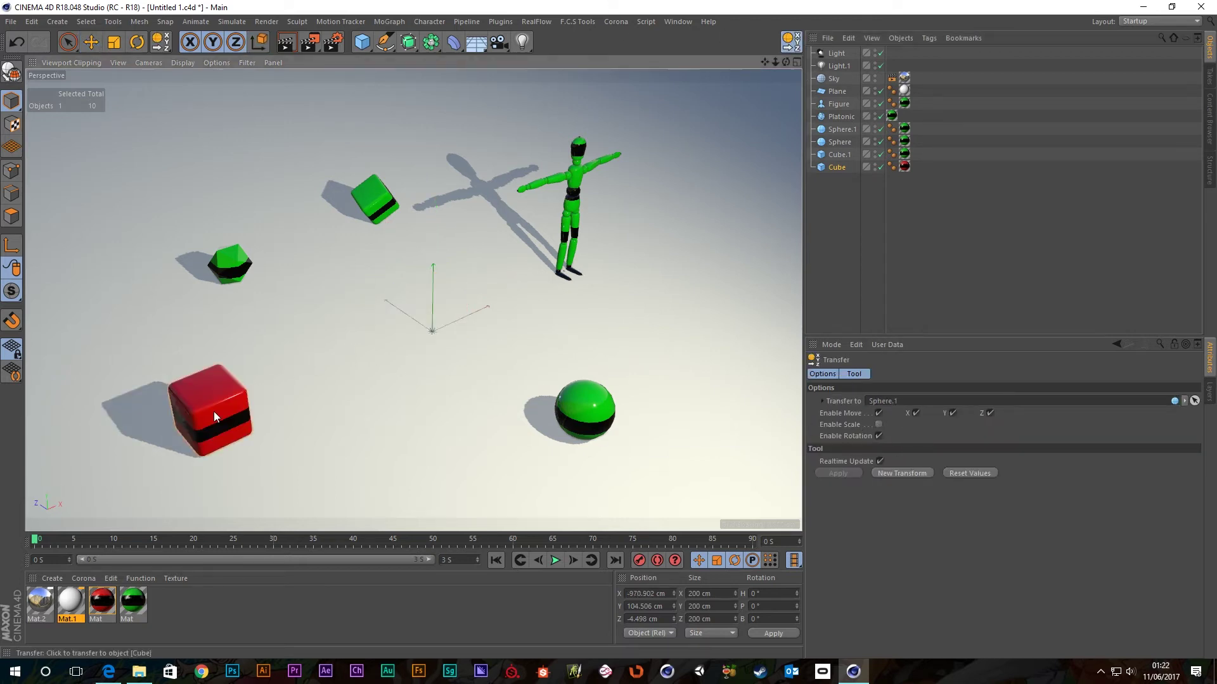
click(591, 409)
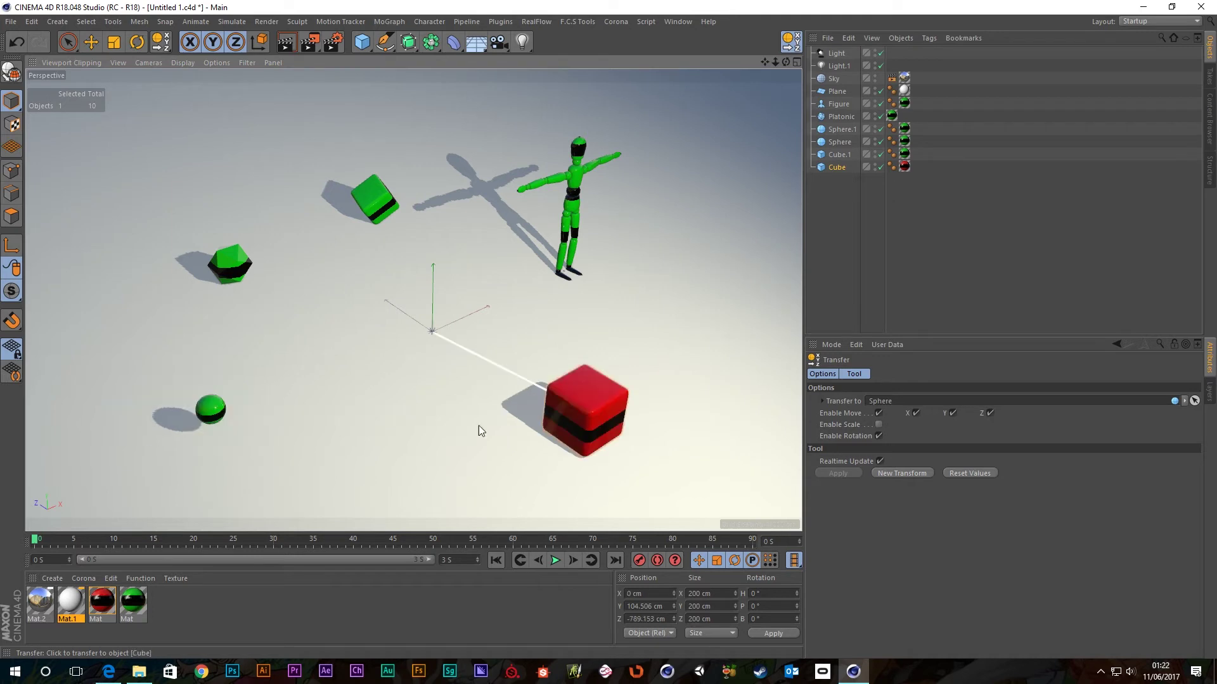
click(213, 408)
click(424, 329)
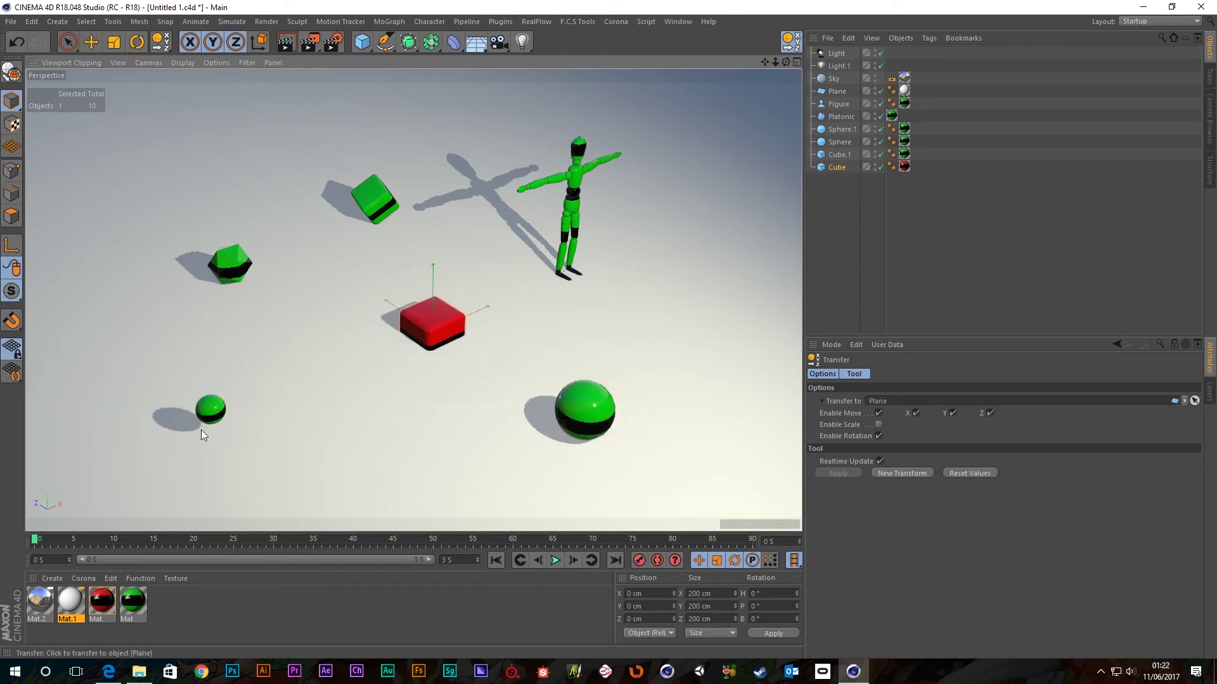
click(580, 407)
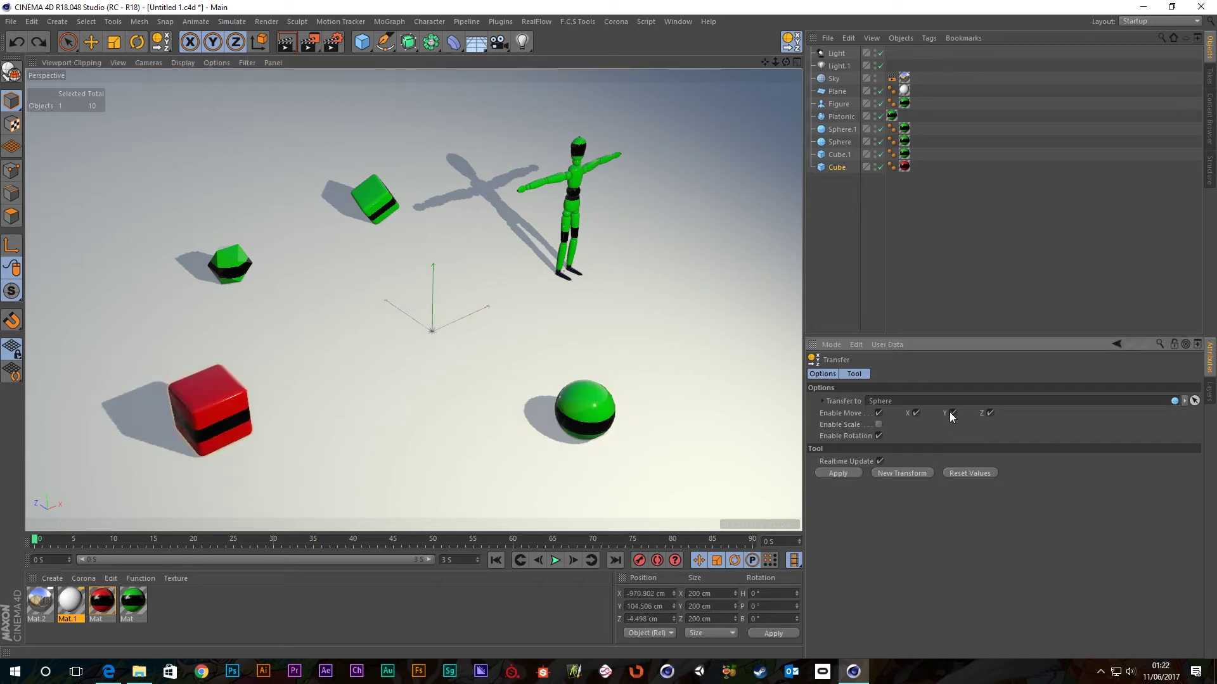
key(ctrl+z)
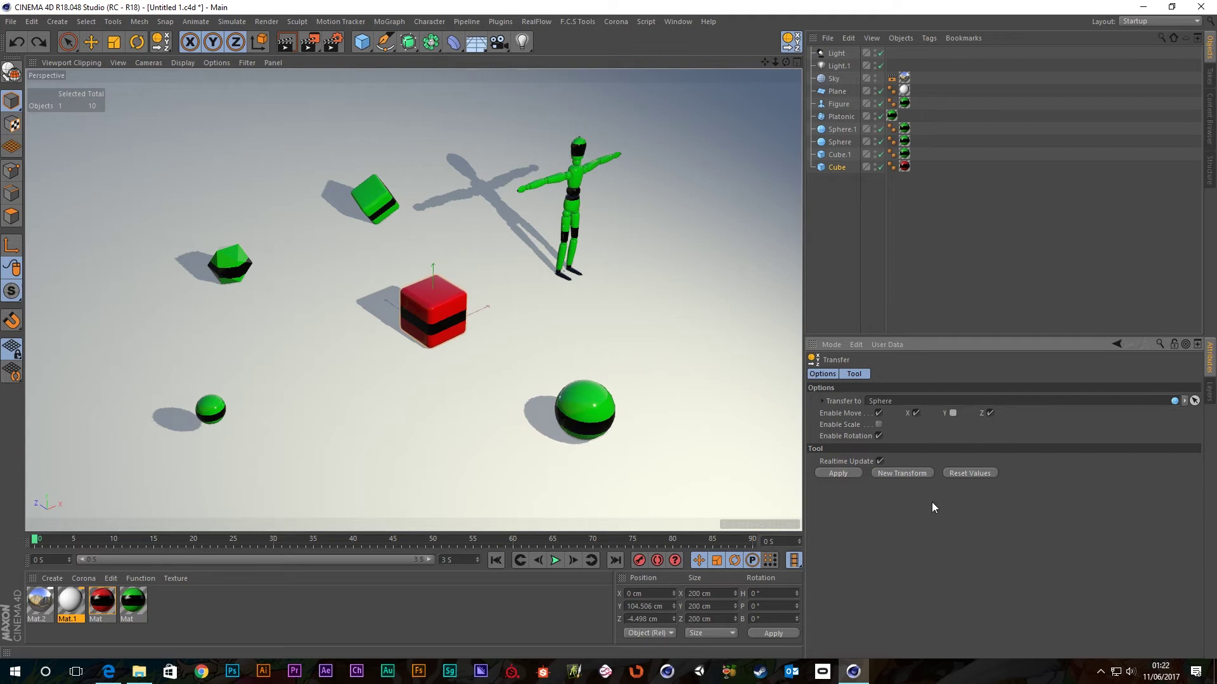
Disable Y movement and transfer the red Cube to Platonic, Sphere.1, Sphere, Figure and back to Sphere.1
click(879, 462)
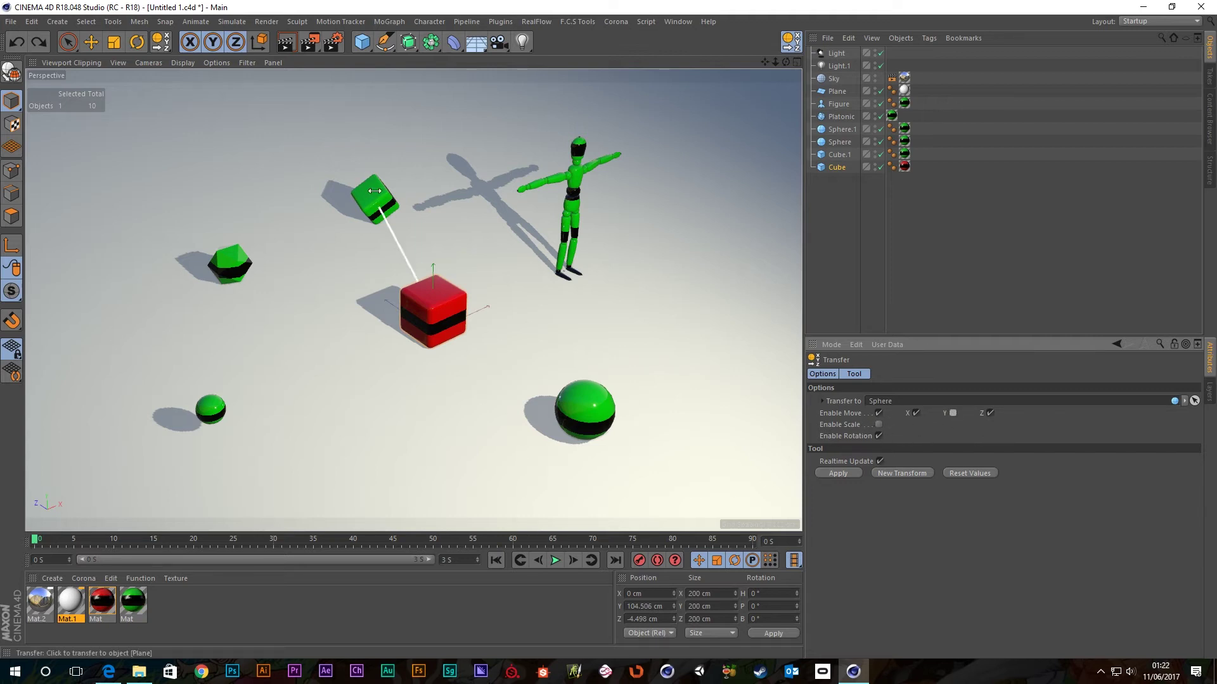
click(230, 265)
click(199, 418)
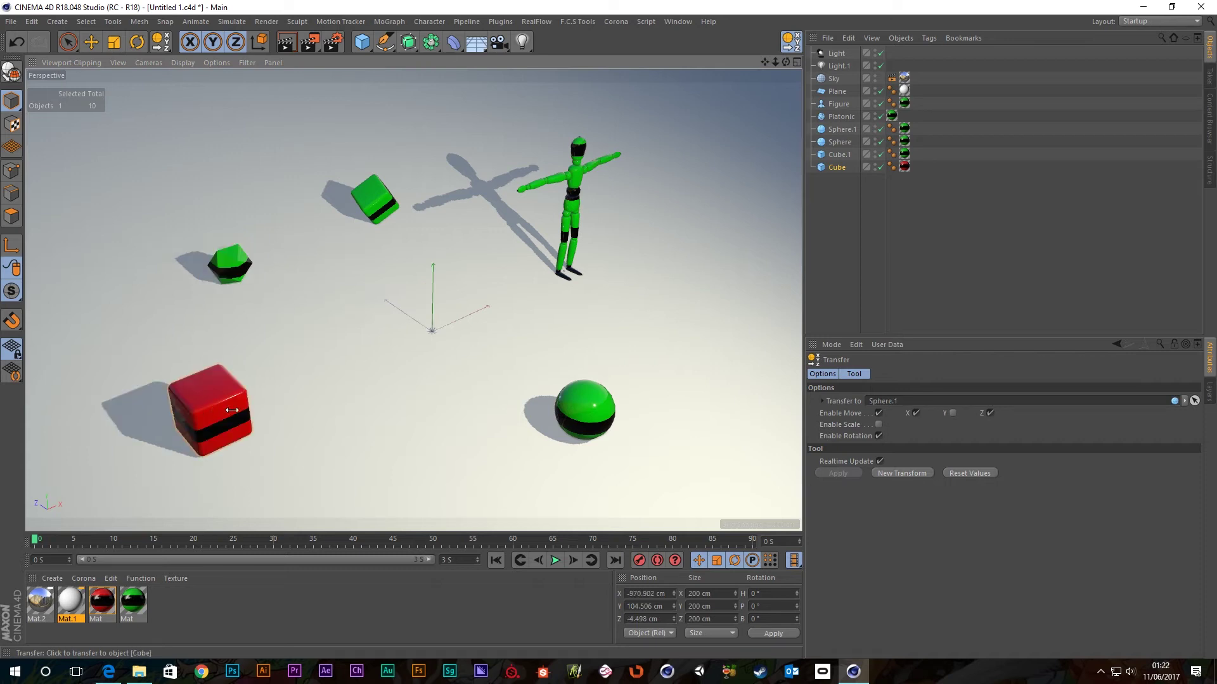
click(584, 411)
click(571, 232)
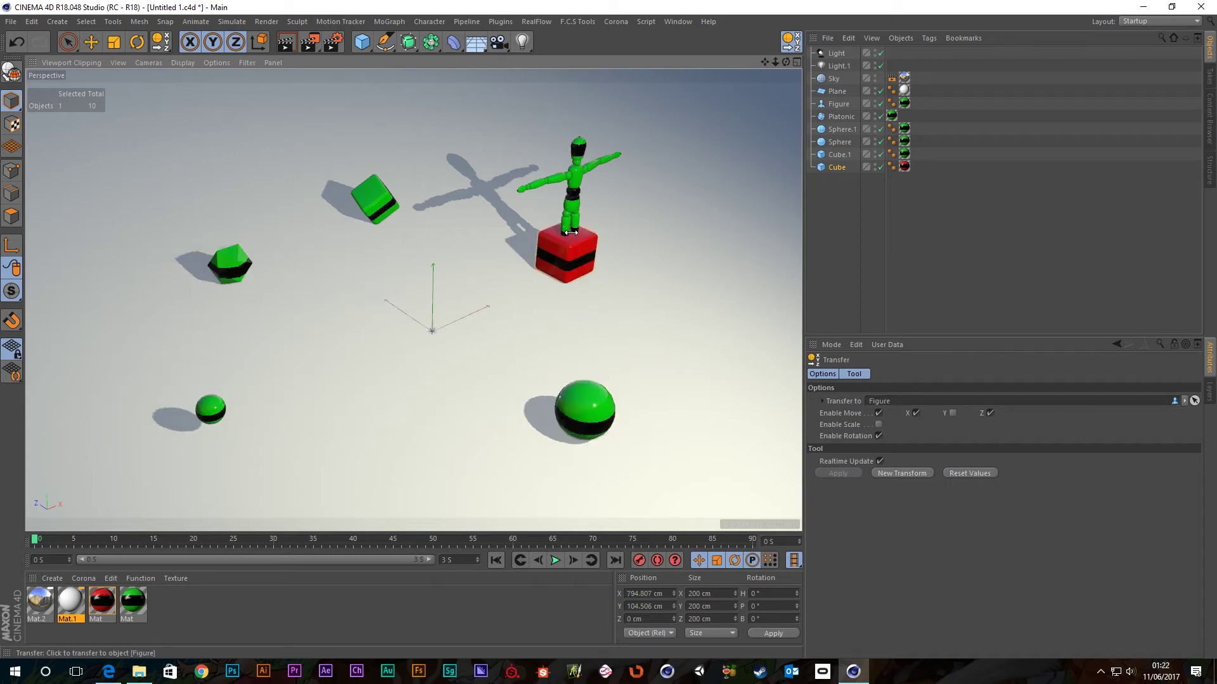
click(202, 419)
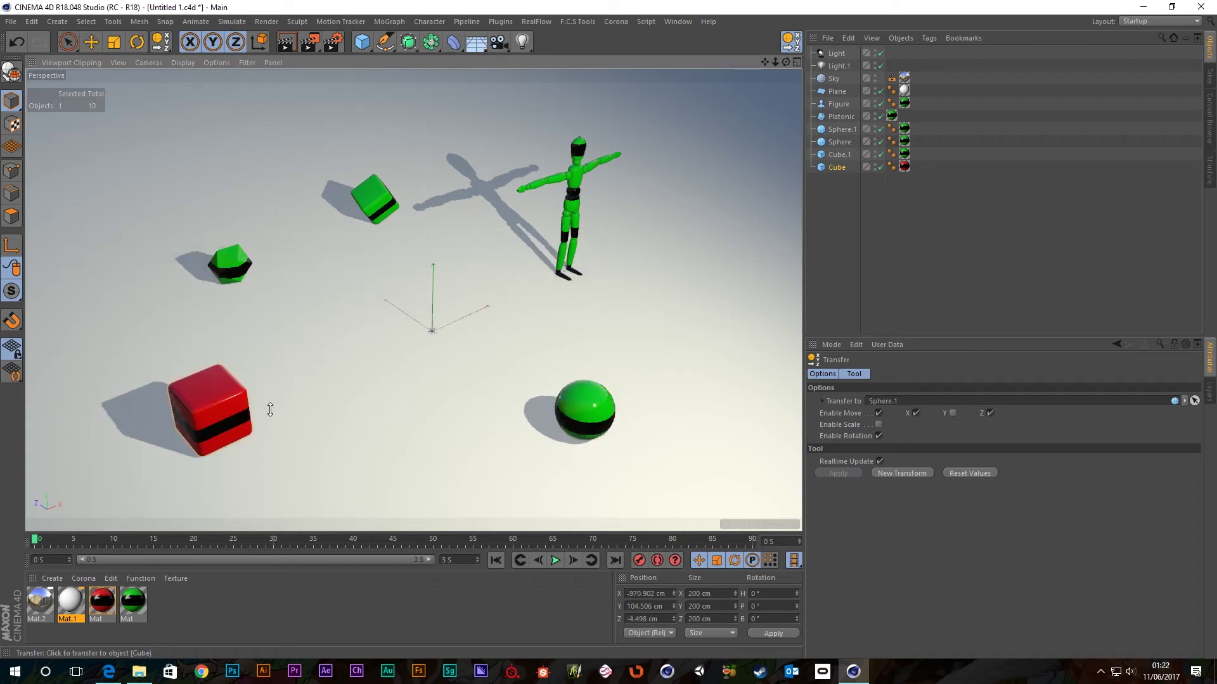
Select the Figure and rotate it freely to about H -2°, P -25° and B 5°
click(91, 42)
click(578, 220)
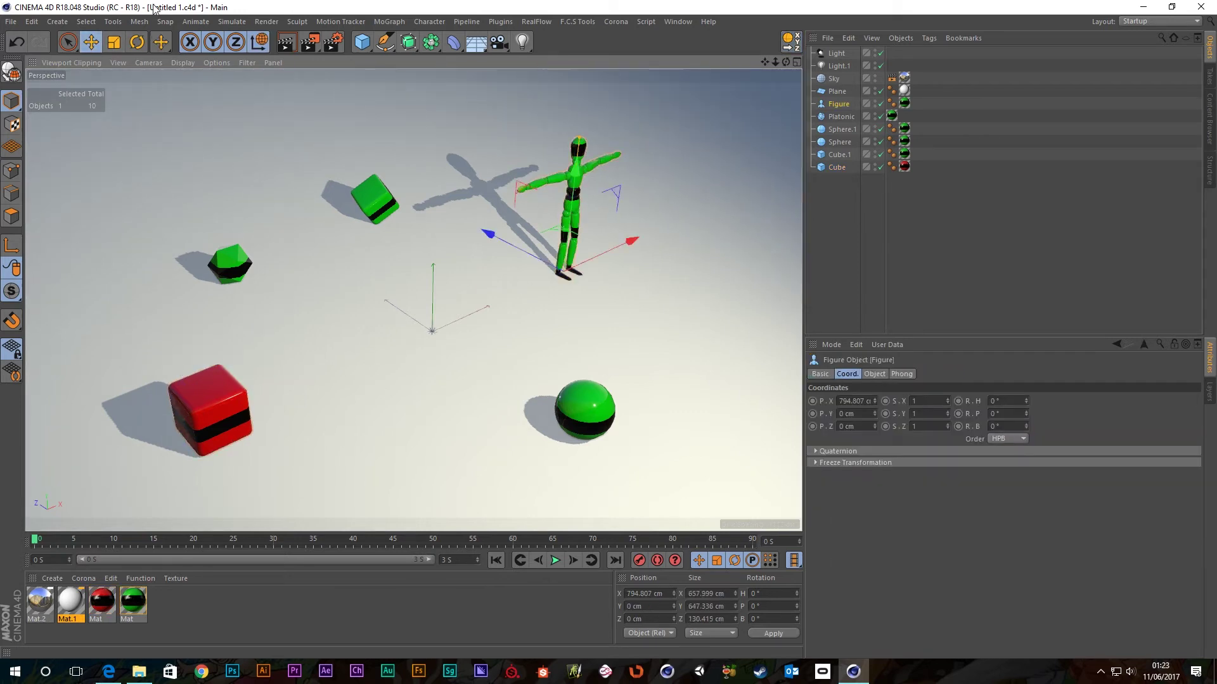
key(r)
mouse_move(520, 264)
mouse_down()
mouse_move(528, 248)
mouse_move(624, 274)
mouse_move(599, 249)
mouse_move(537, 258)
mouse_up()
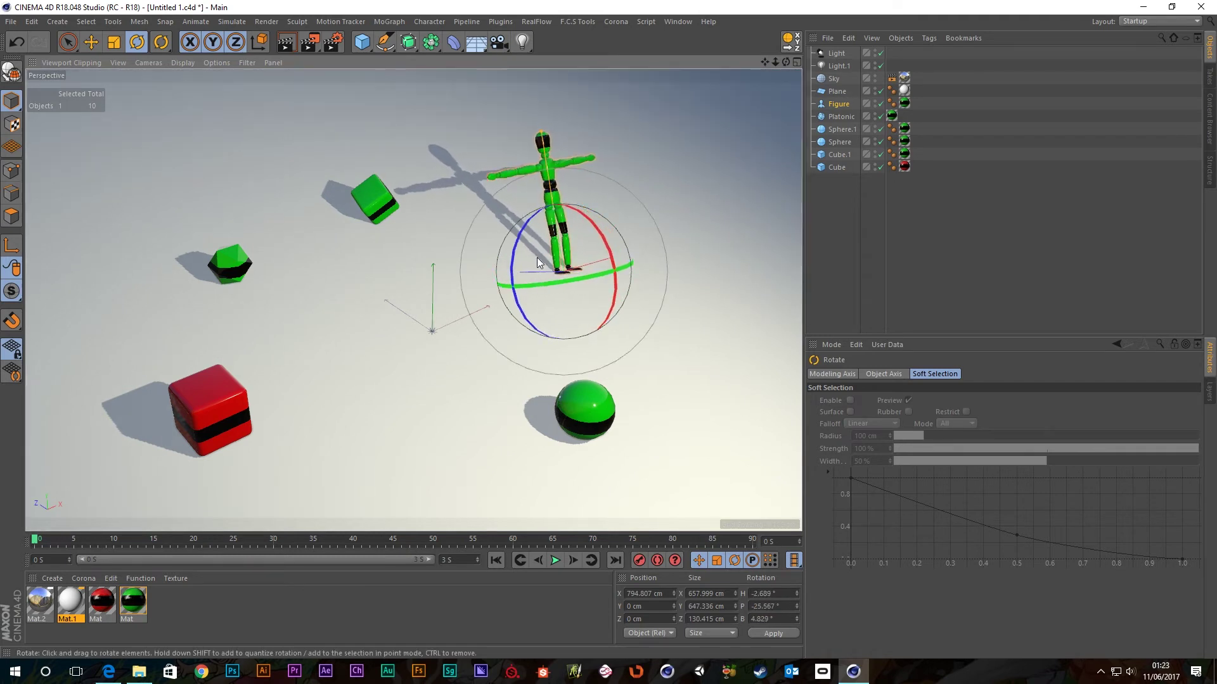
Select the red Cube and transfer it to Sphere and onto the tilted Figure
click(838, 167)
click(789, 42)
click(582, 415)
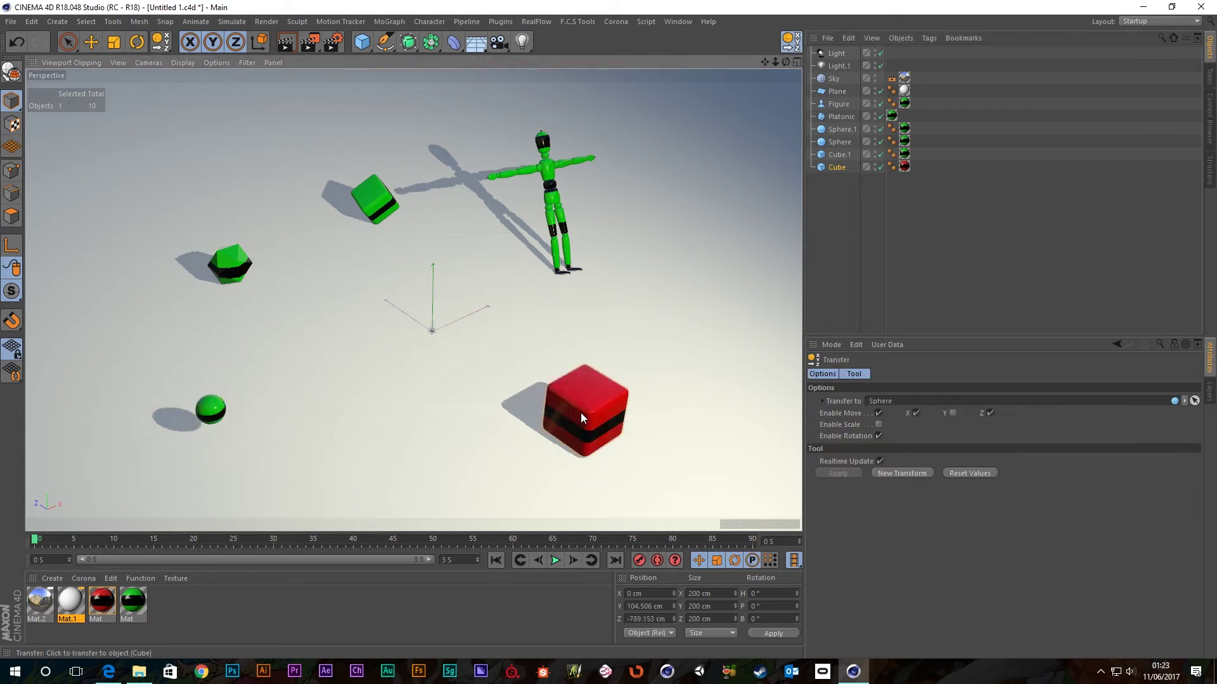
click(555, 241)
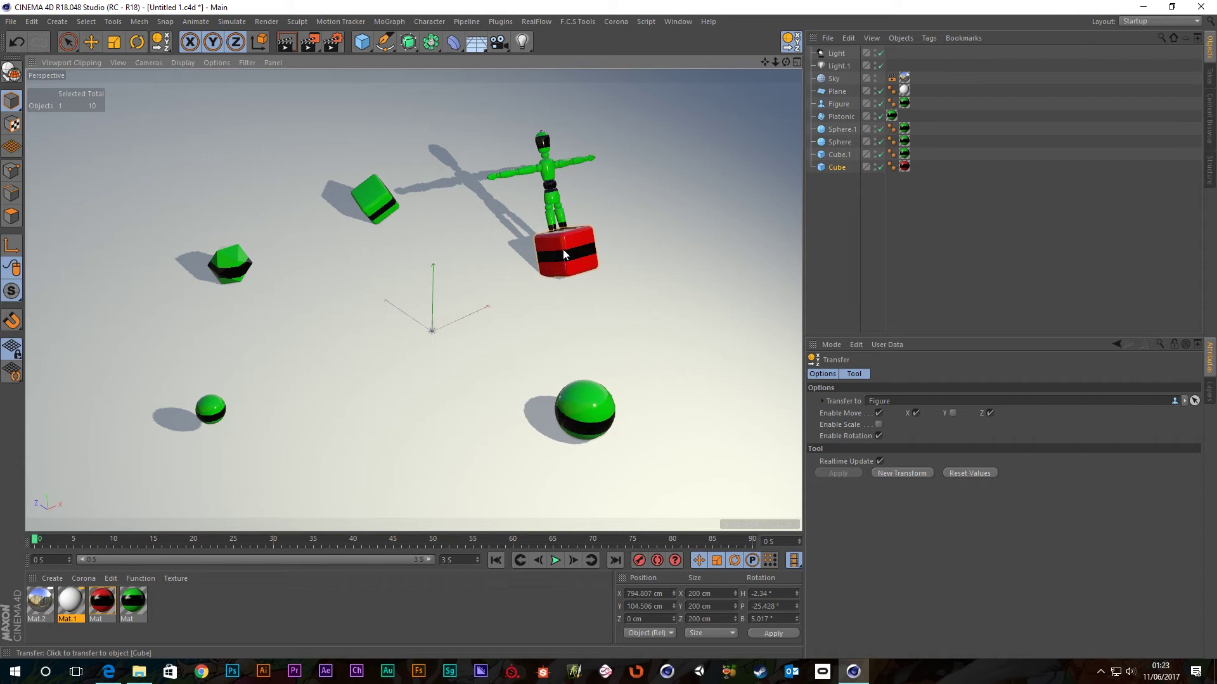
mouse_move(563, 249)
alt+mouse_down()
mouse_move(653, 261)
mouse_move(664, 239)
mouse_move(515, 261)
mouse_move(569, 253)
alt+mouse_up()
alt+drag(532, 318, 539, 295)
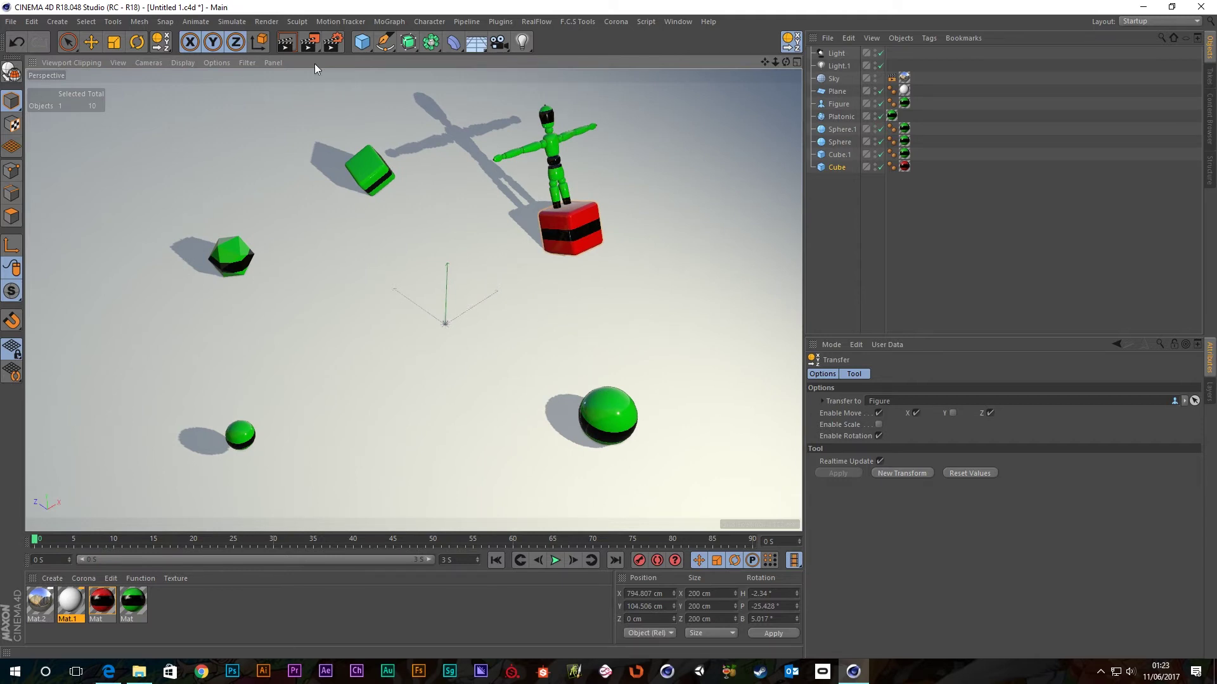
Move the red Cube in object coordinates to about X 834, Y 313, Z 288 cm, behind the Figure, and reactivate the Transfer tool
click(255, 48)
click(91, 42)
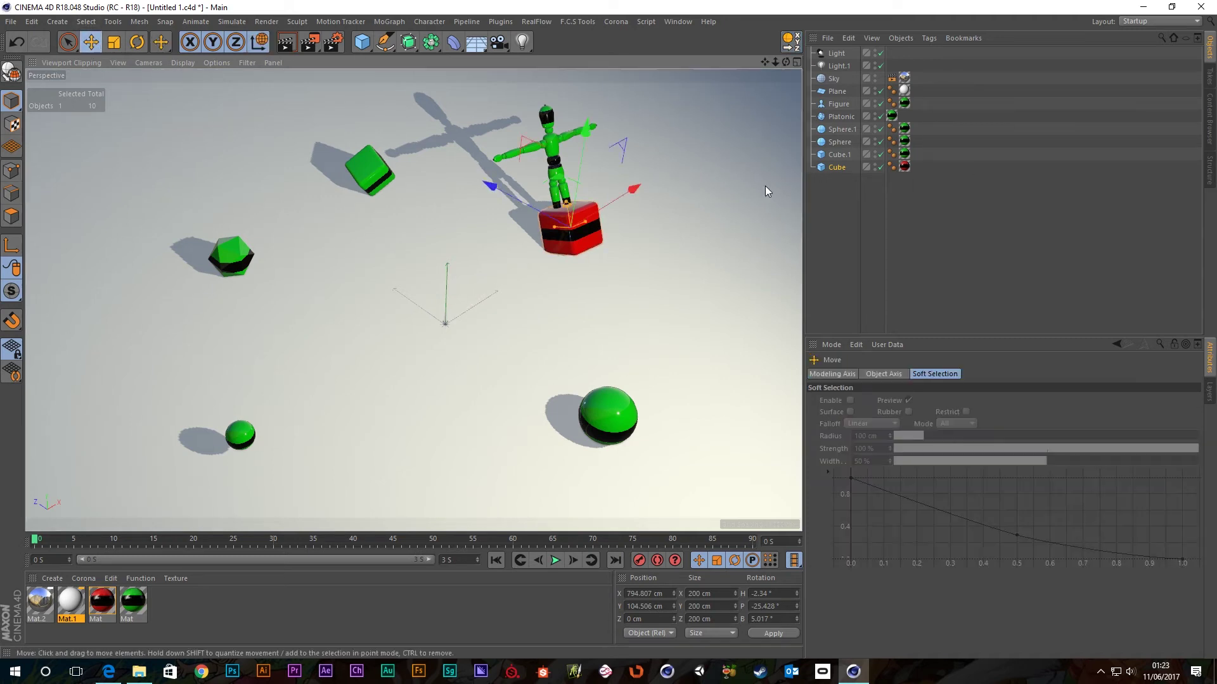
click(838, 168)
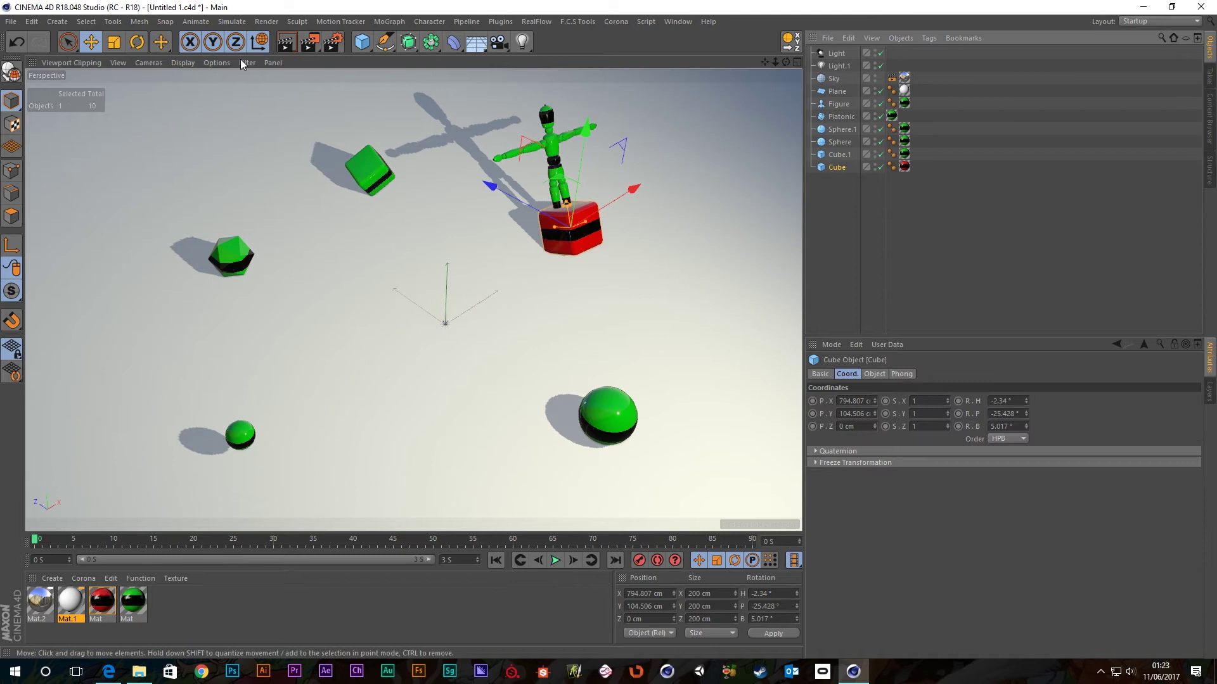
click(258, 43)
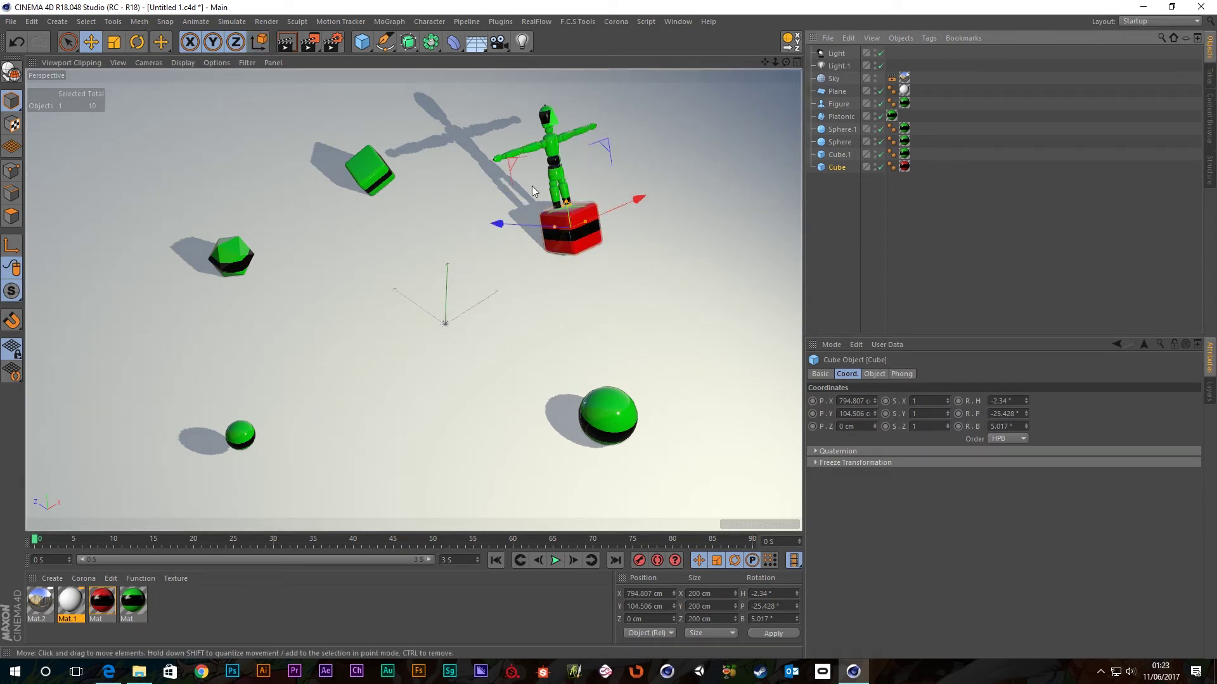
drag(558, 164, 541, 89)
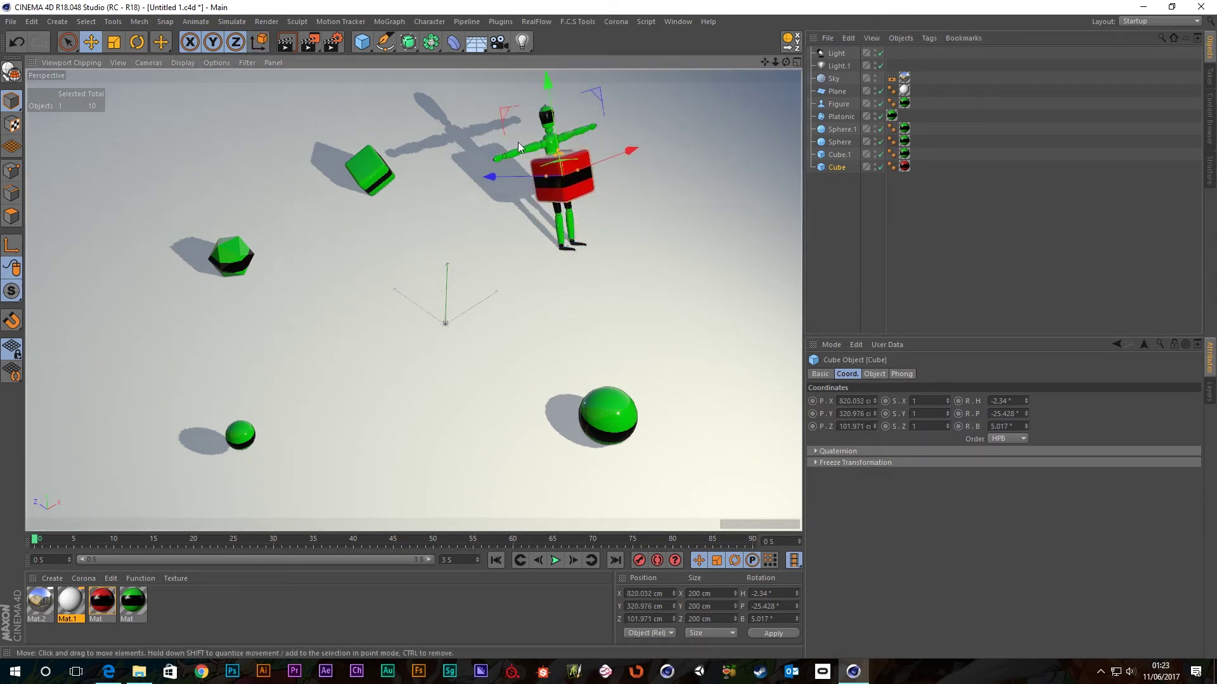
drag(504, 179, 516, 97)
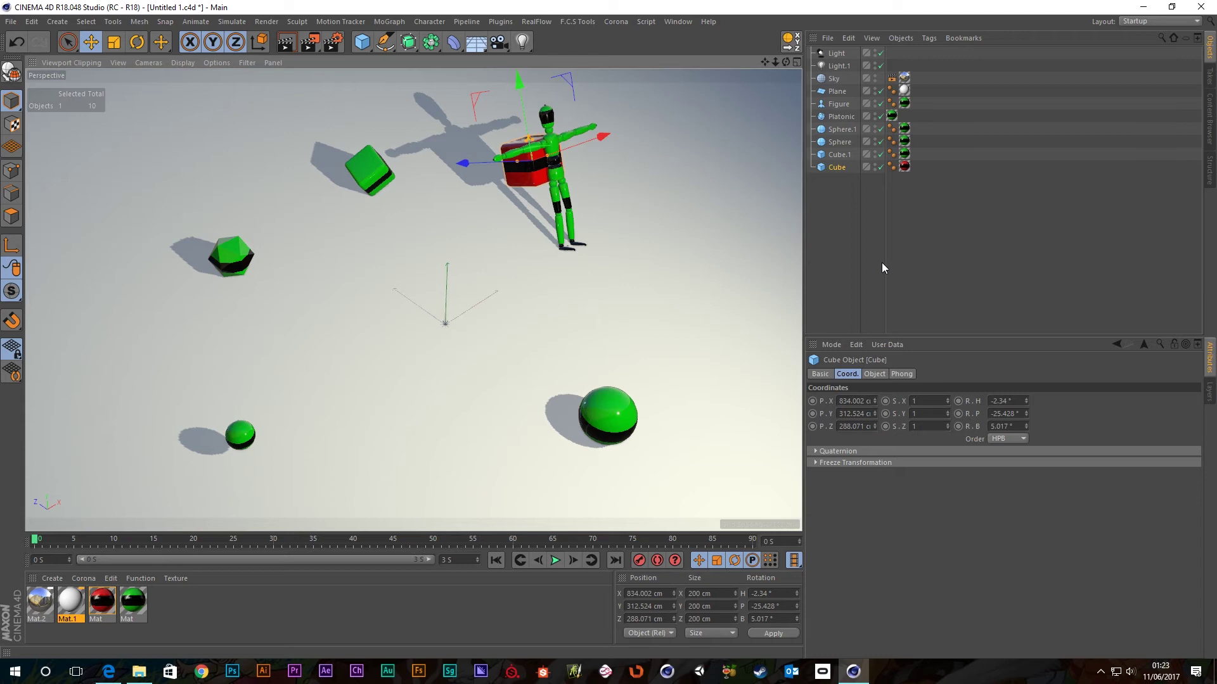
click(786, 44)
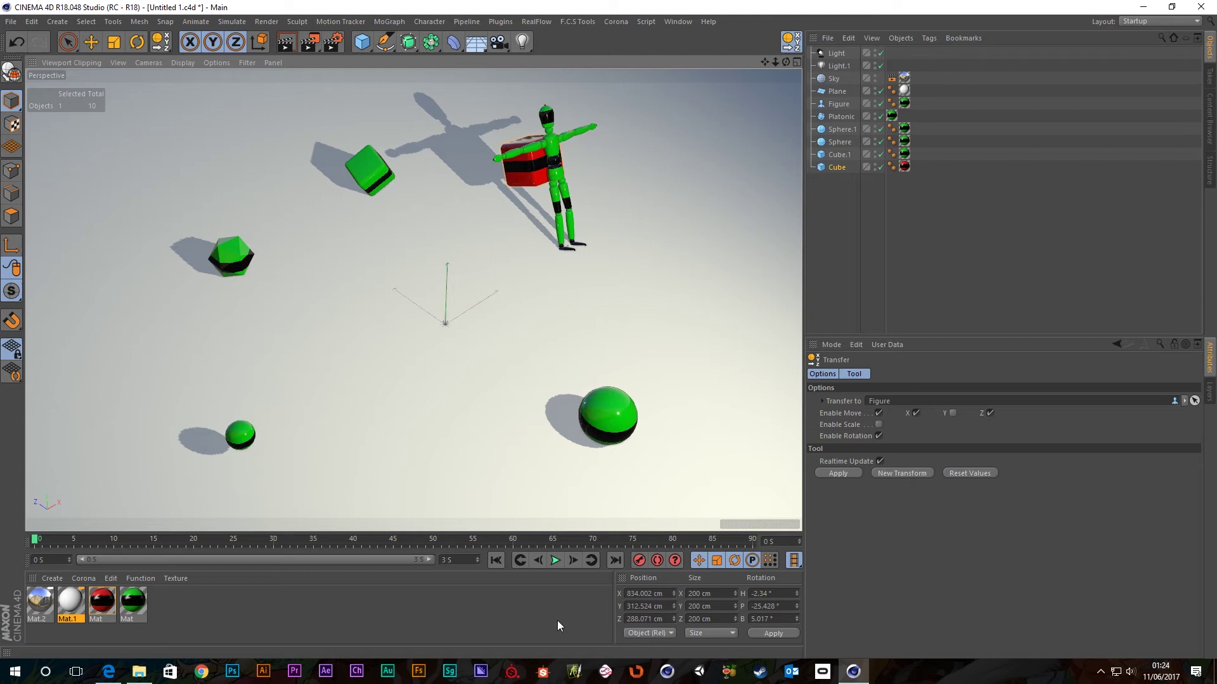
Switch to the Edge browser, maximise the Digital Meat website and open its Tutorials page
click(108, 672)
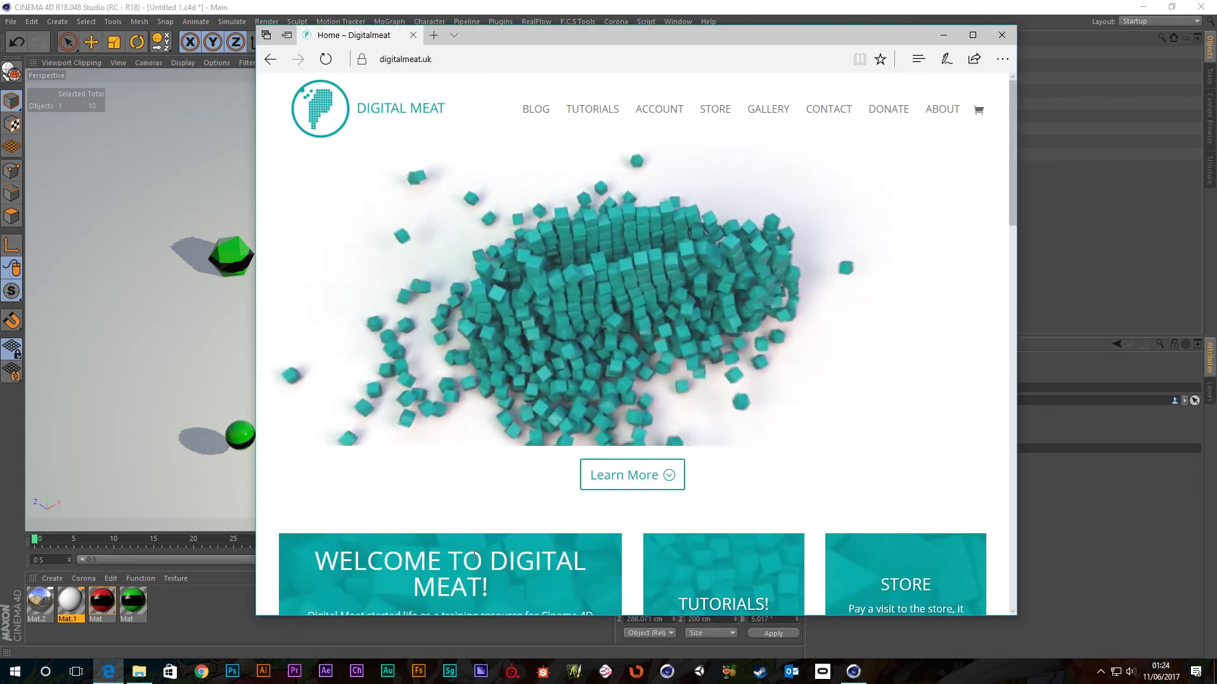
drag(686, 37, 683, 132)
double_click(682, 132)
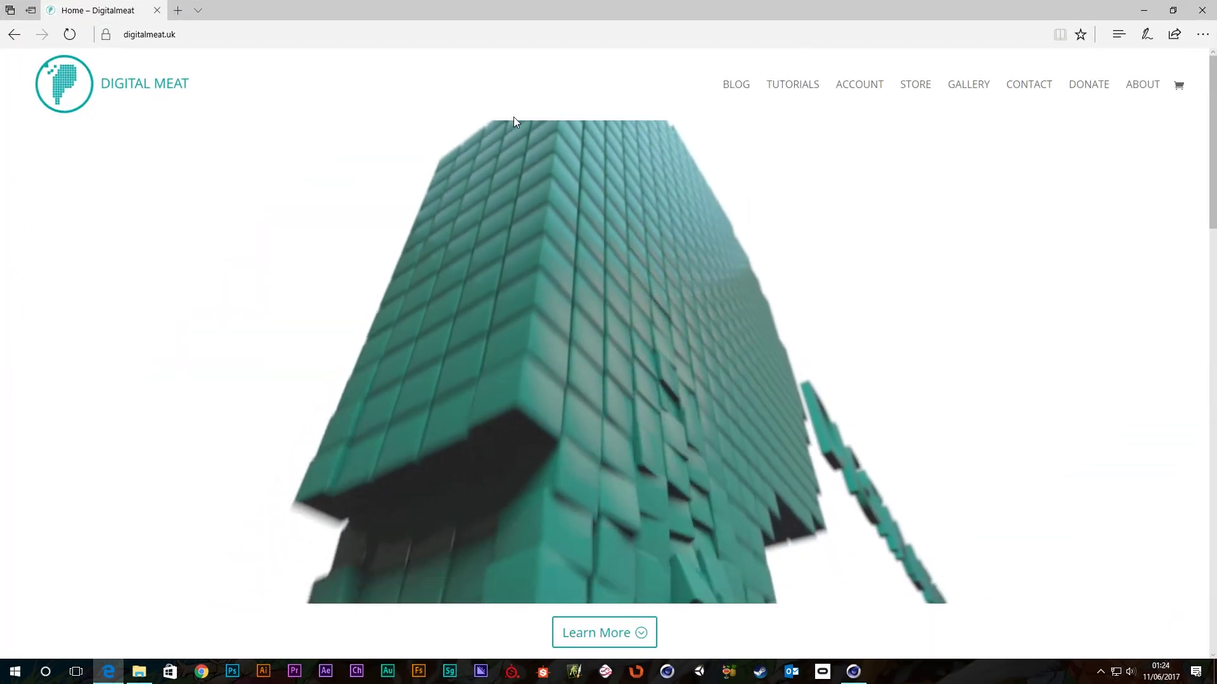
click(789, 85)
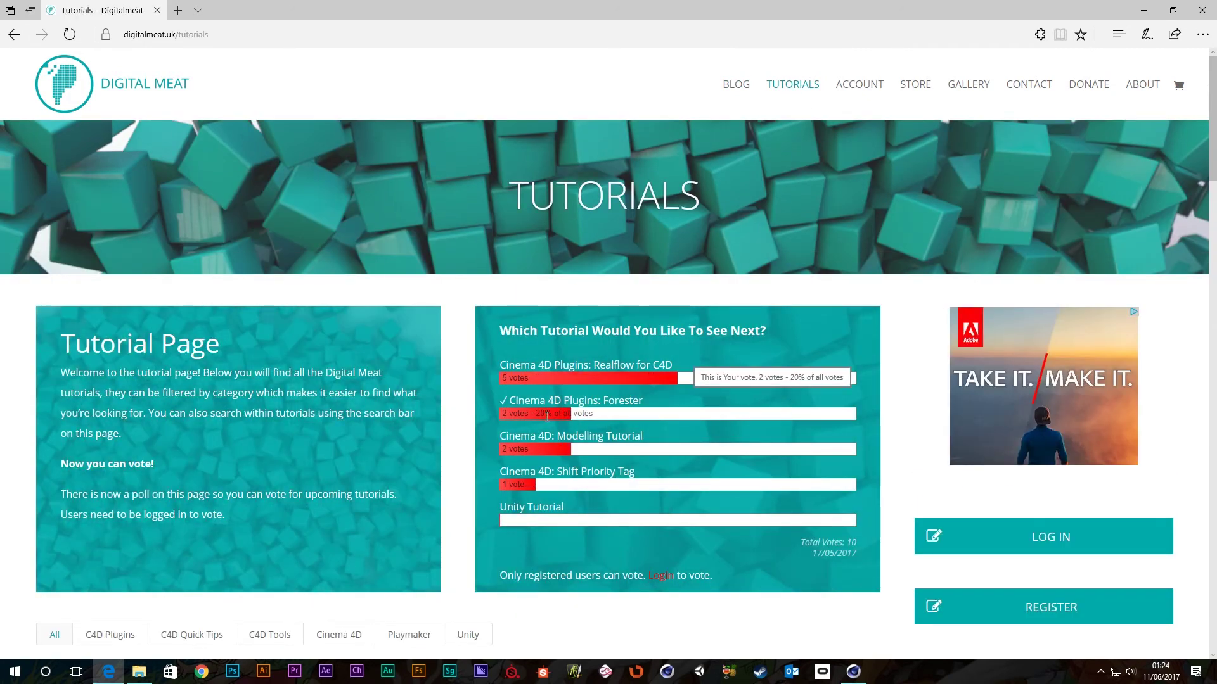
Browse the tutorial list, open the NAB 2017 Batch 7 page and look through its embedded talk videos
scroll(461, 363, down, 1)
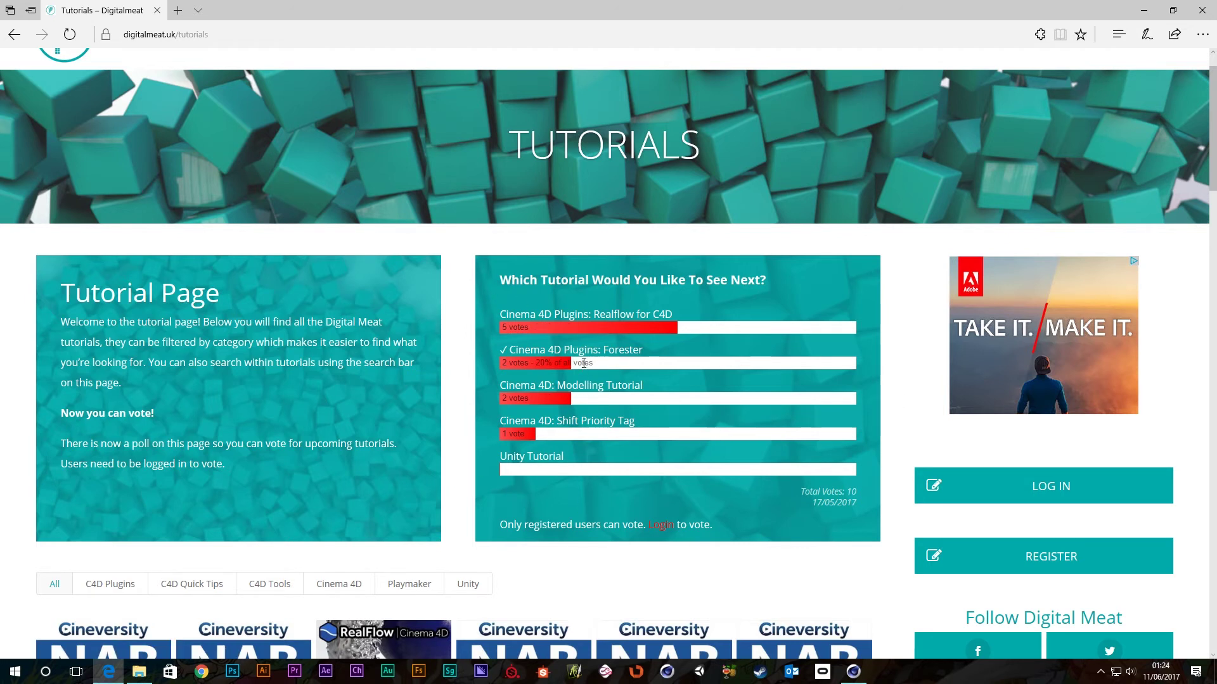
scroll(640, 351, down, 5)
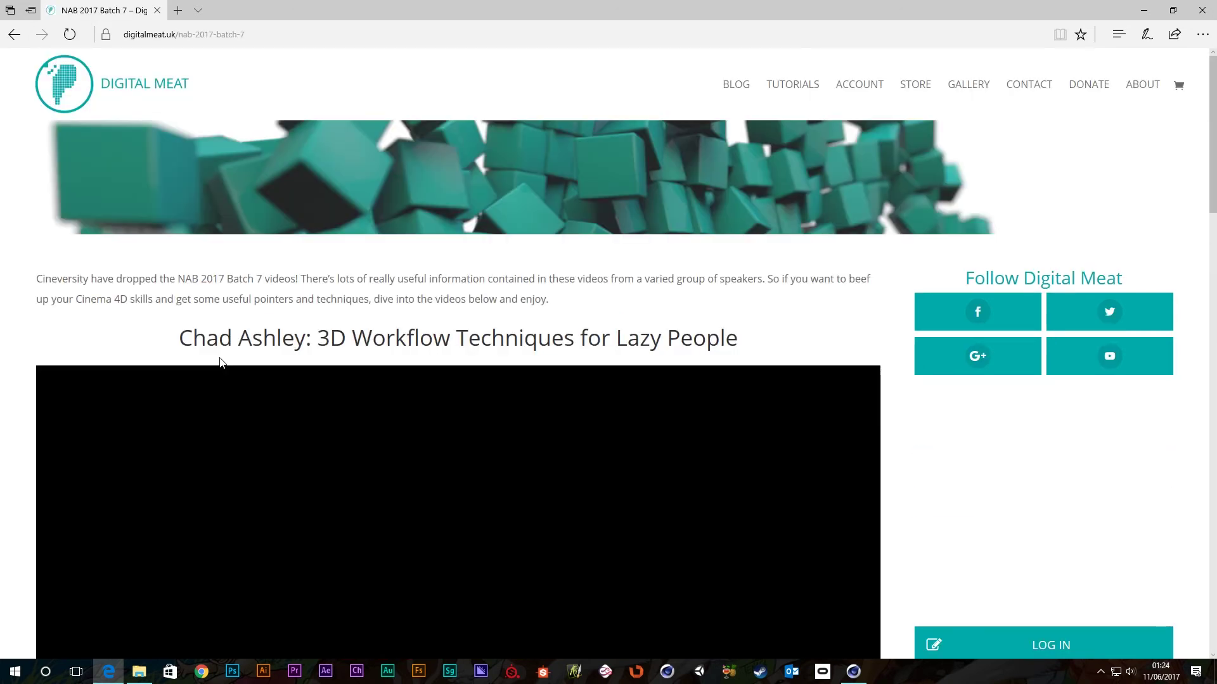
scroll(102, 369, down, 2)
scroll(29, 354, down, 3)
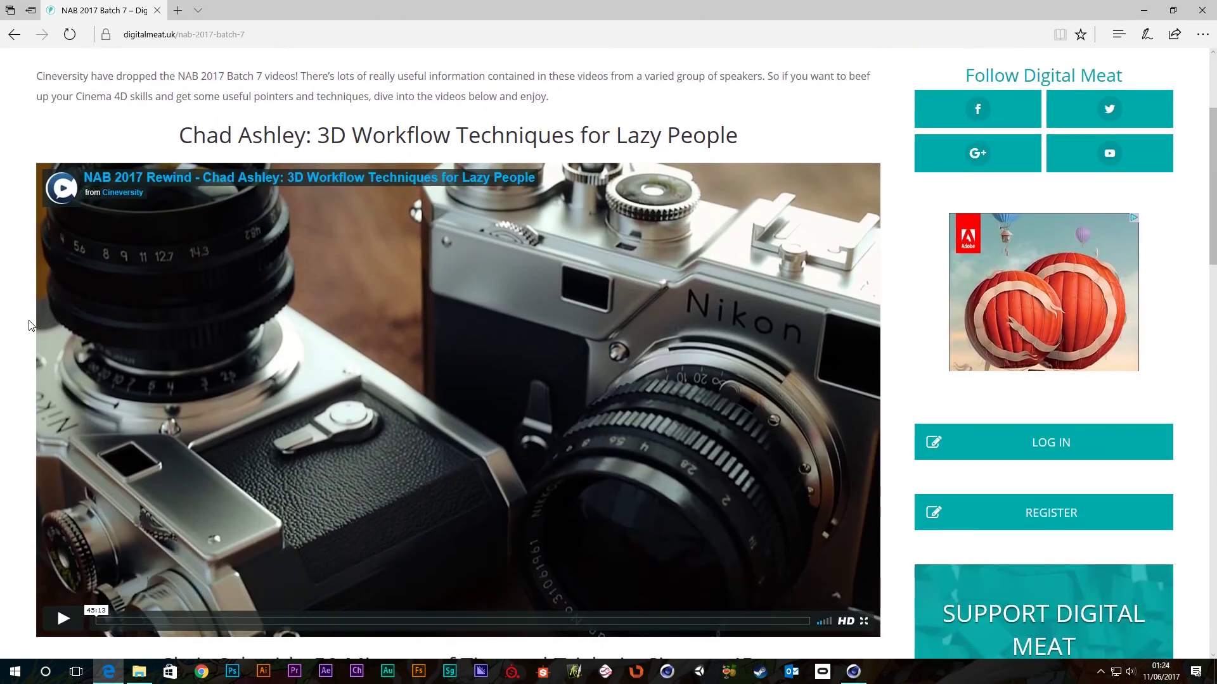
scroll(29, 338, down, 8)
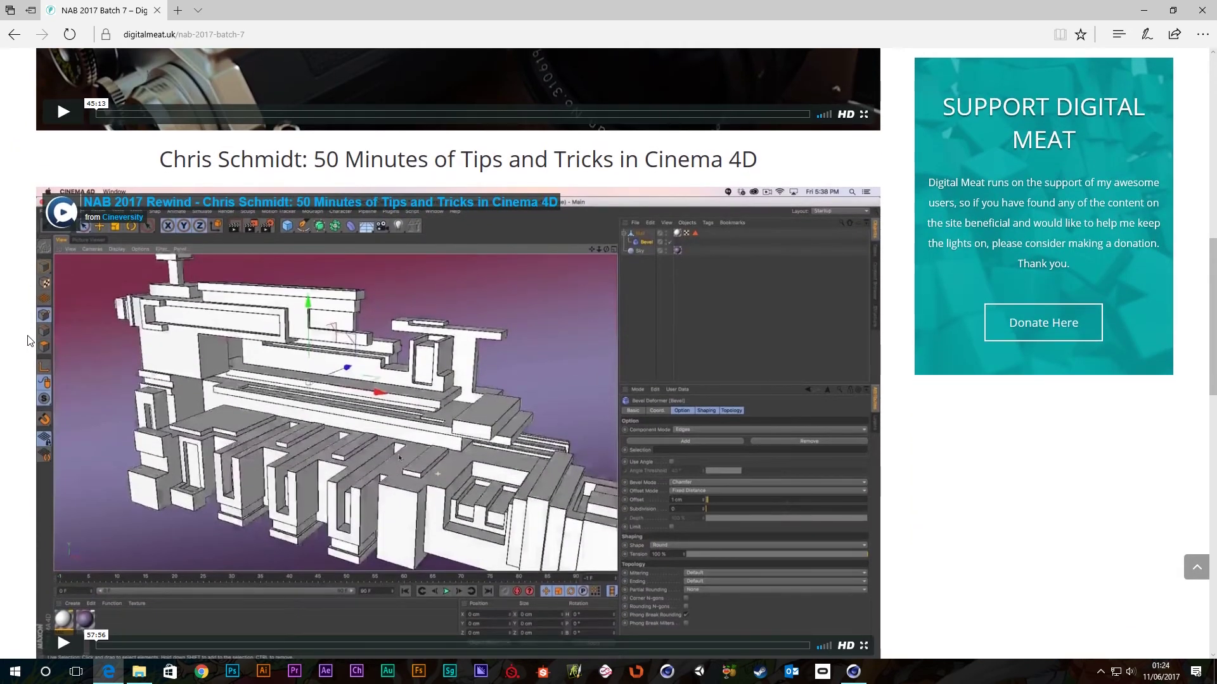
scroll(27, 341, down, 5)
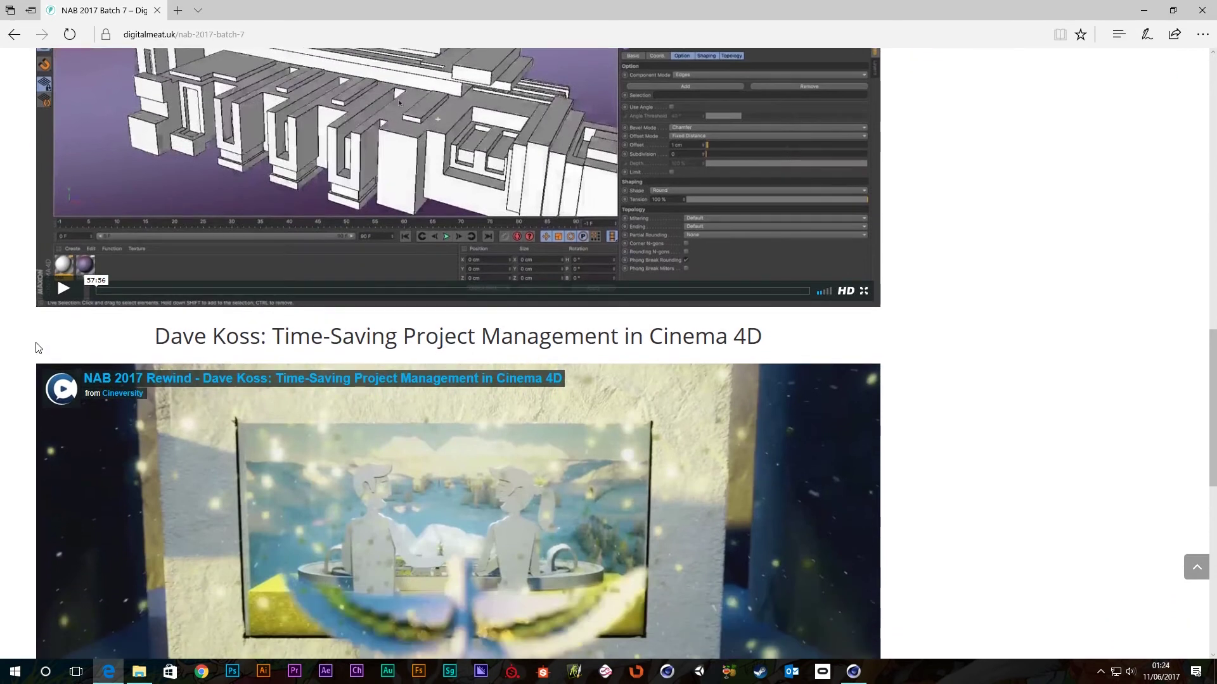
scroll(38, 346, down, 5)
scroll(38, 345, up, 2)
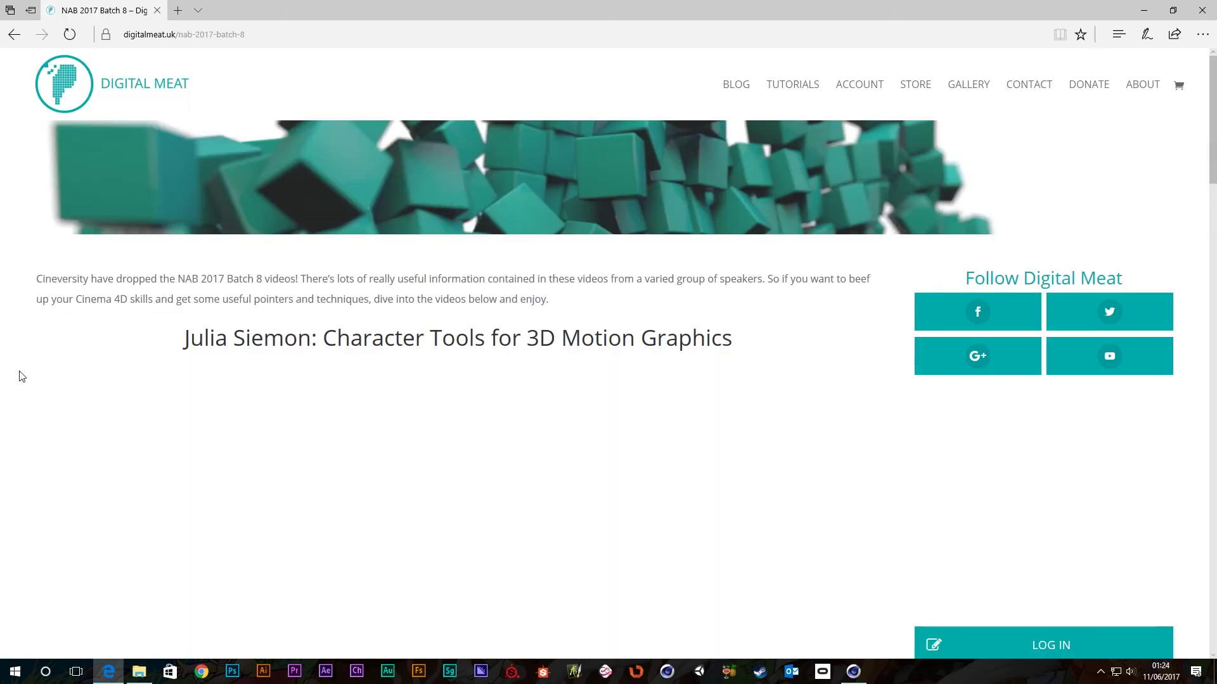
Open the NAB 2017 Batch 8 page and look through its embedded talk videos
scroll(3, 324, down, 3)
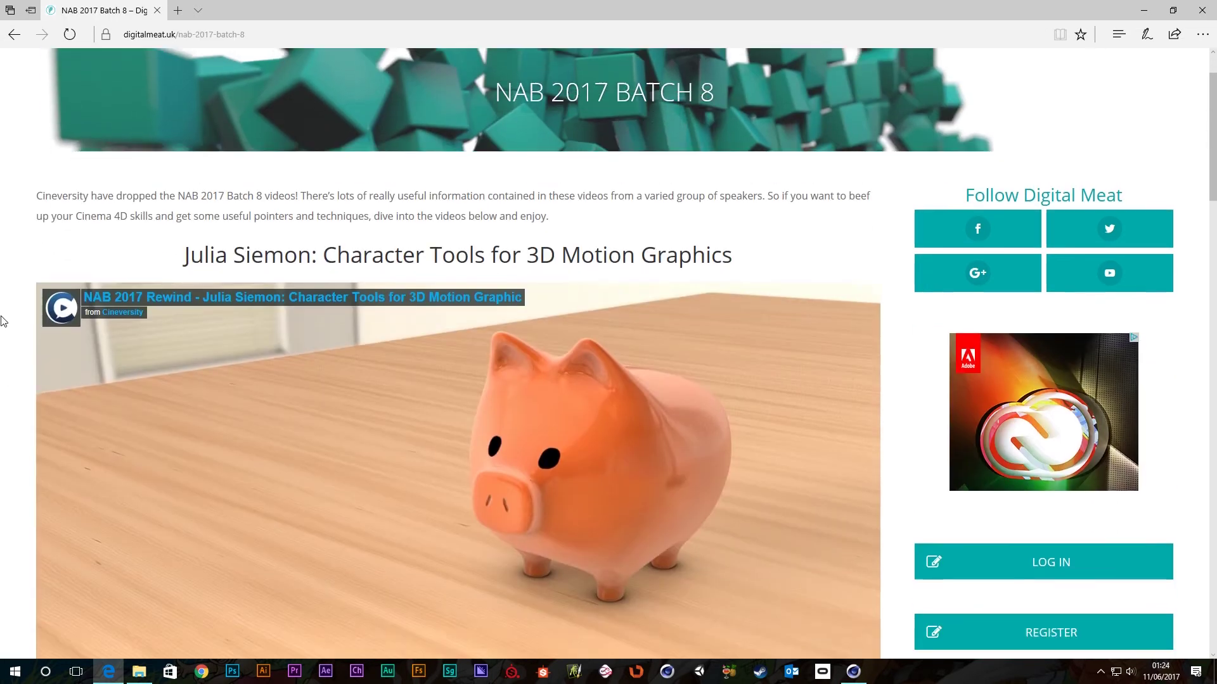
scroll(3, 330, down, 10)
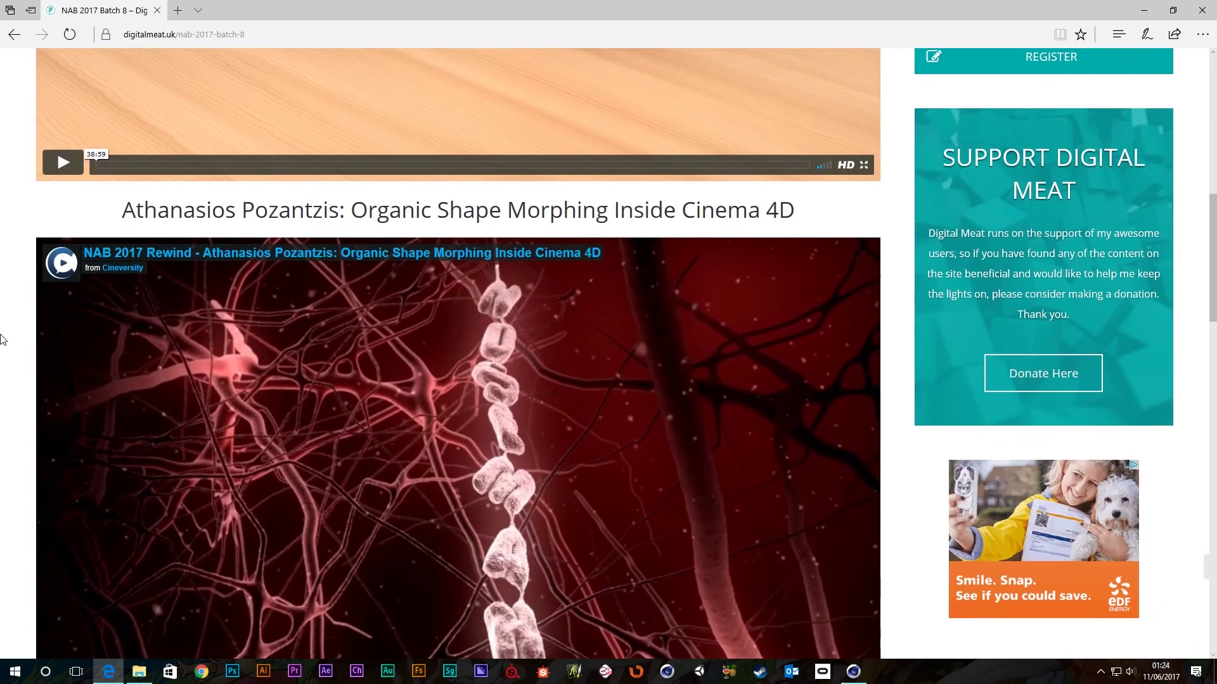
scroll(3, 340, down, 8)
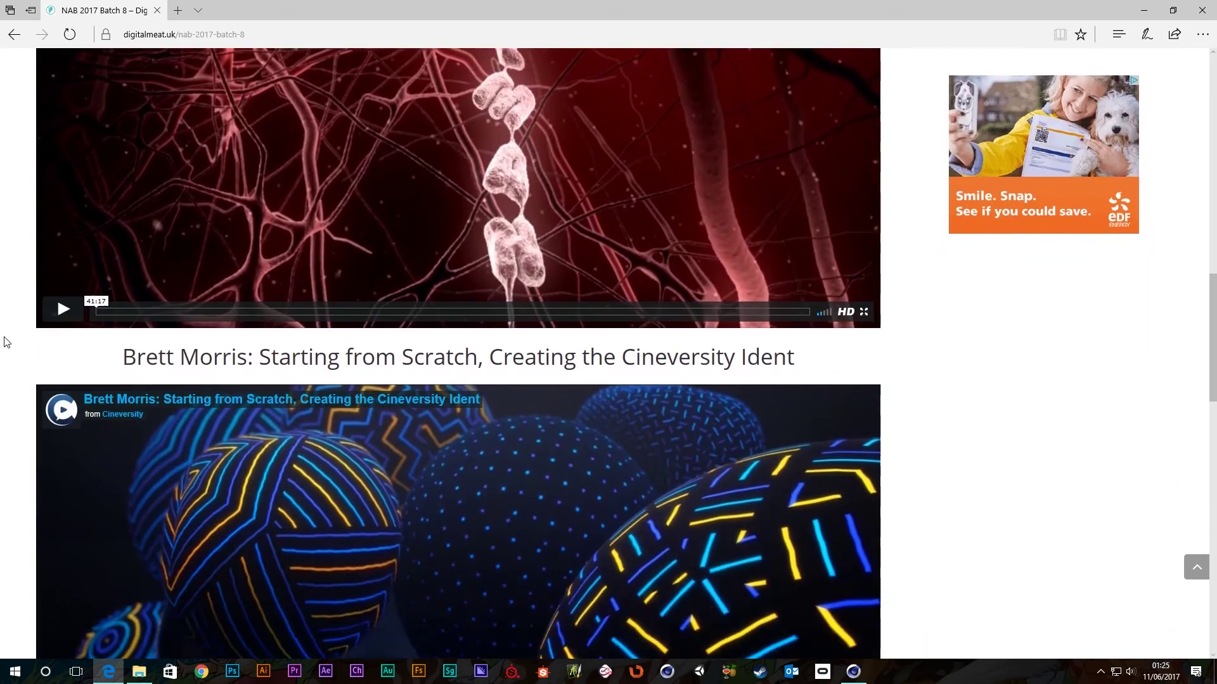
scroll(8, 341, down, 9)
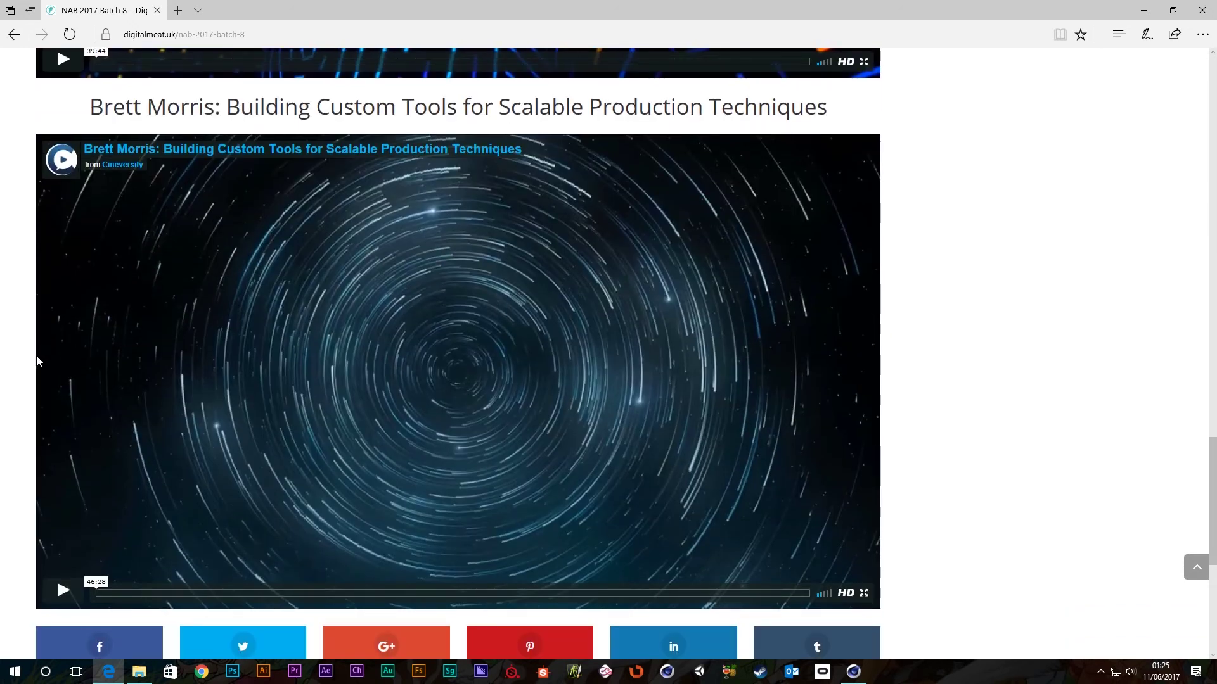
scroll(39, 363, up, 12)
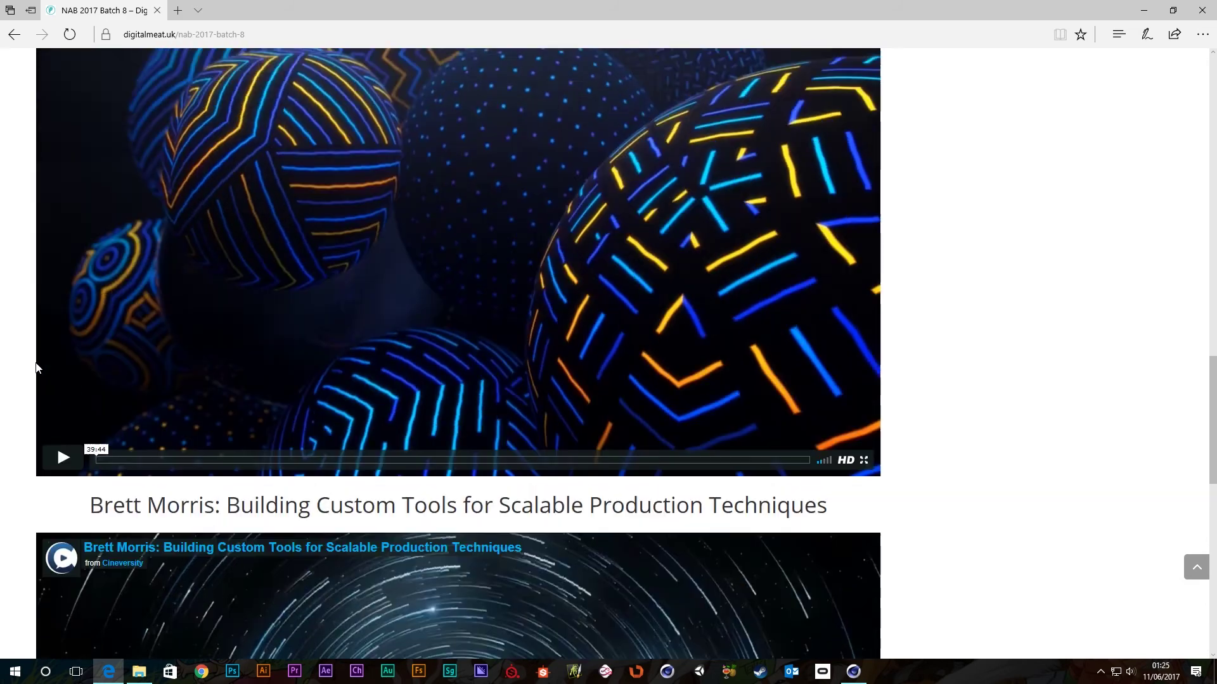
scroll(36, 366, up, 17)
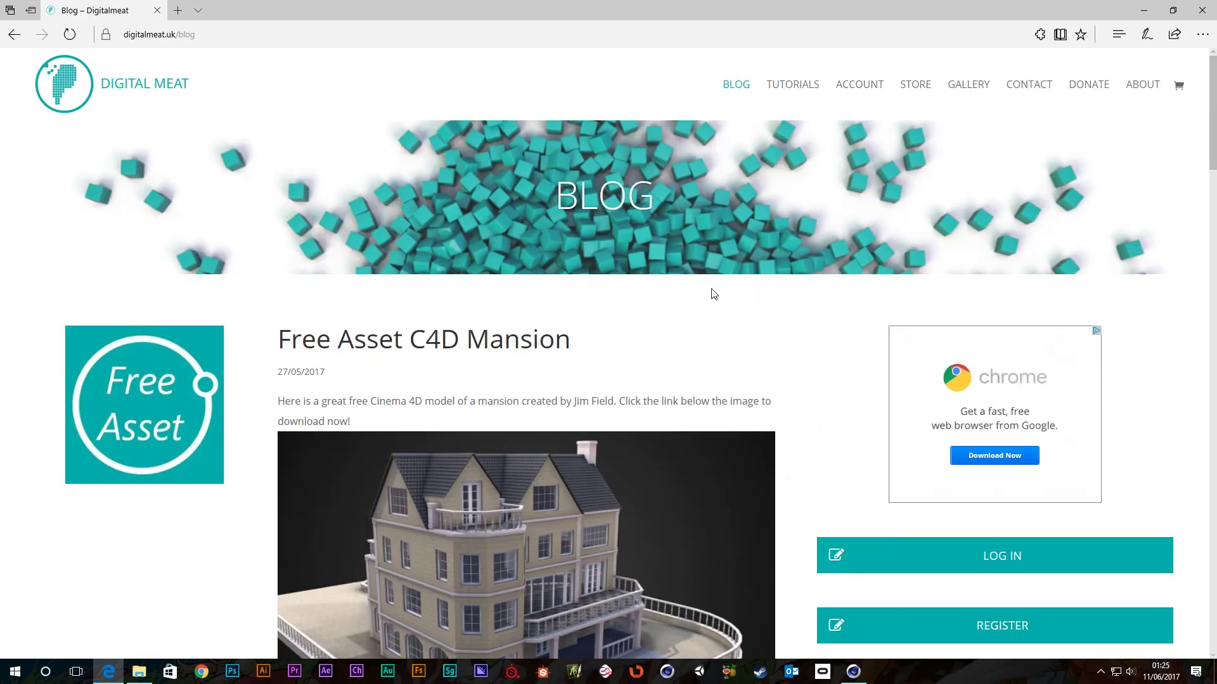
Open the Digital Meat Blog page and look through the latest posts, including the Free Asset C4D Mansion
scroll(713, 294, down, 2)
scroll(443, 266, down, 3)
scroll(285, 244, up, 3)
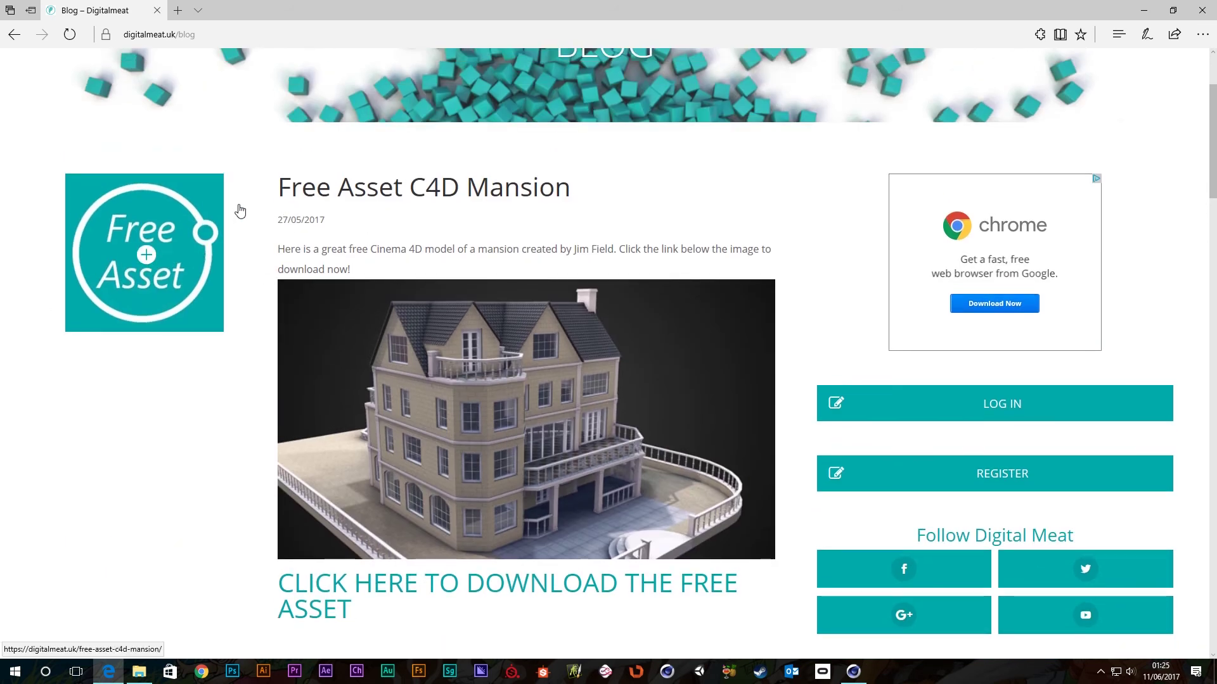
scroll(240, 211, down, 3)
scroll(239, 320, down, 4)
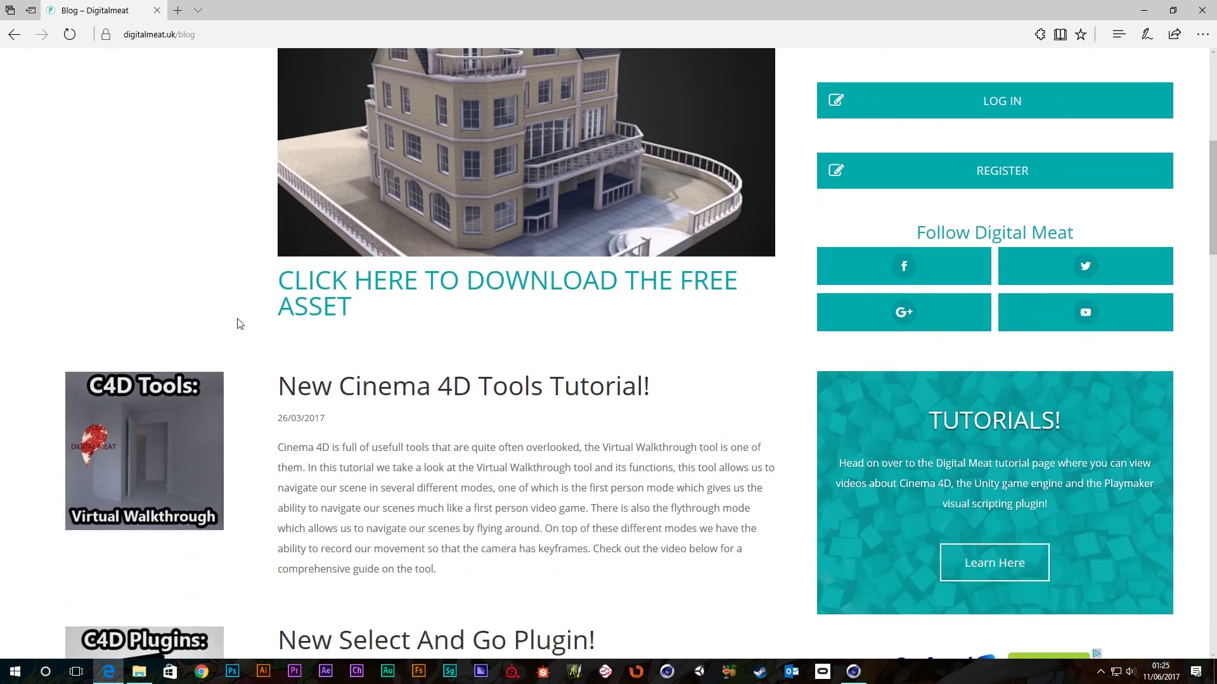
scroll(411, 406, down, 4)
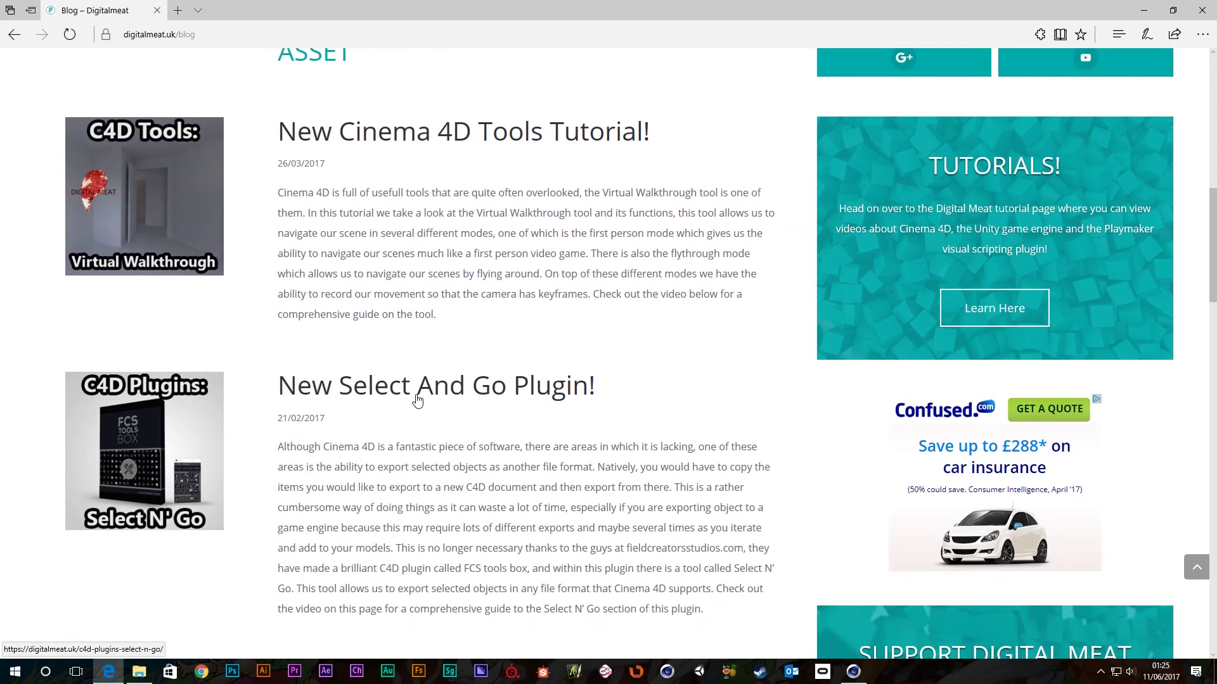
scroll(453, 393, down, 4)
scroll(447, 389, up, 13)
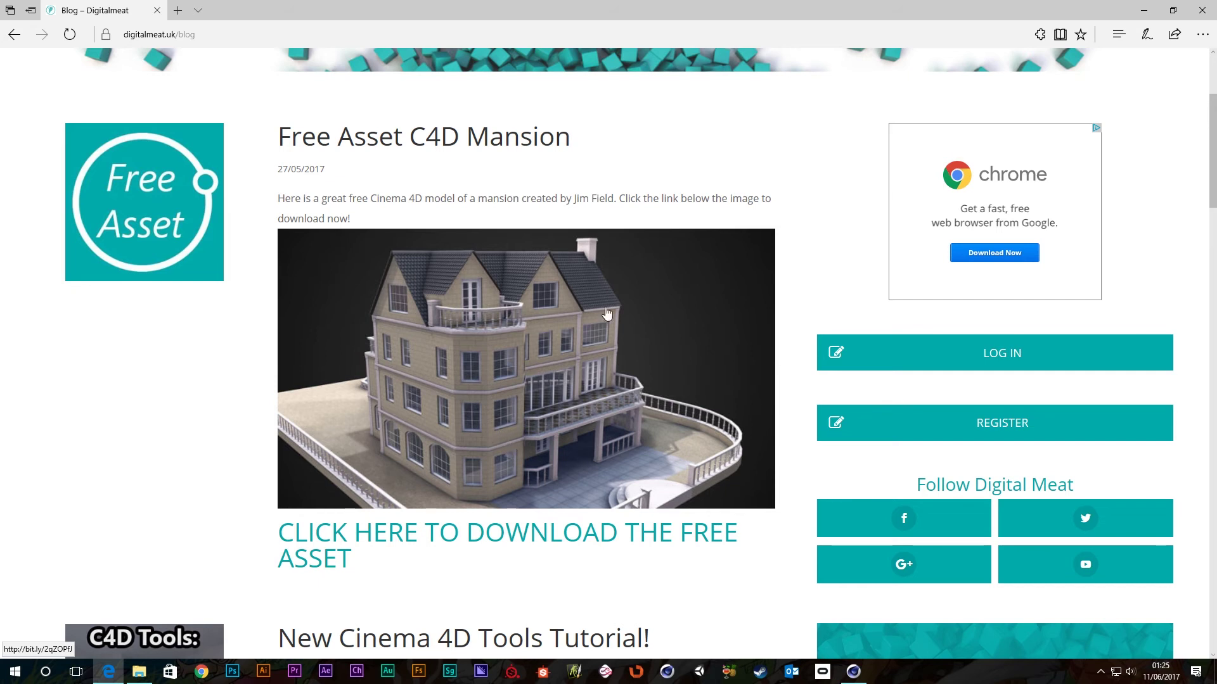
scroll(215, 380, up, 3)
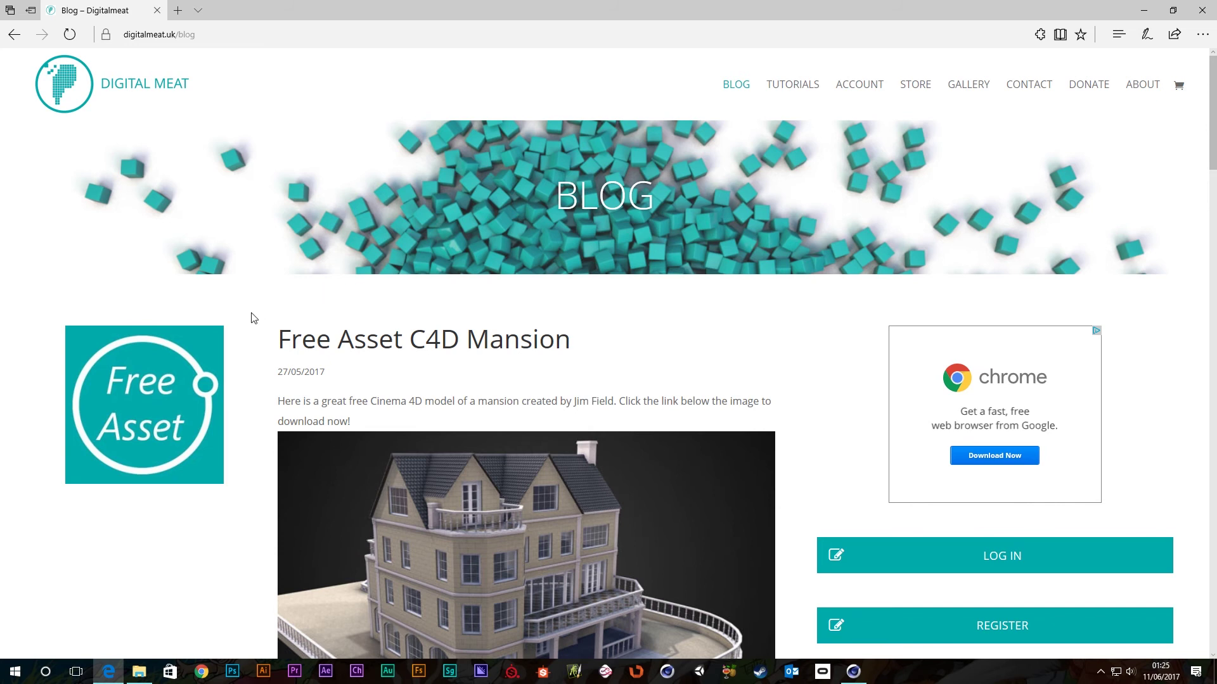
Go to the blog's older entries and open the post "Inspiration: LORN – ANVIL"
scroll(209, 320, down, 20)
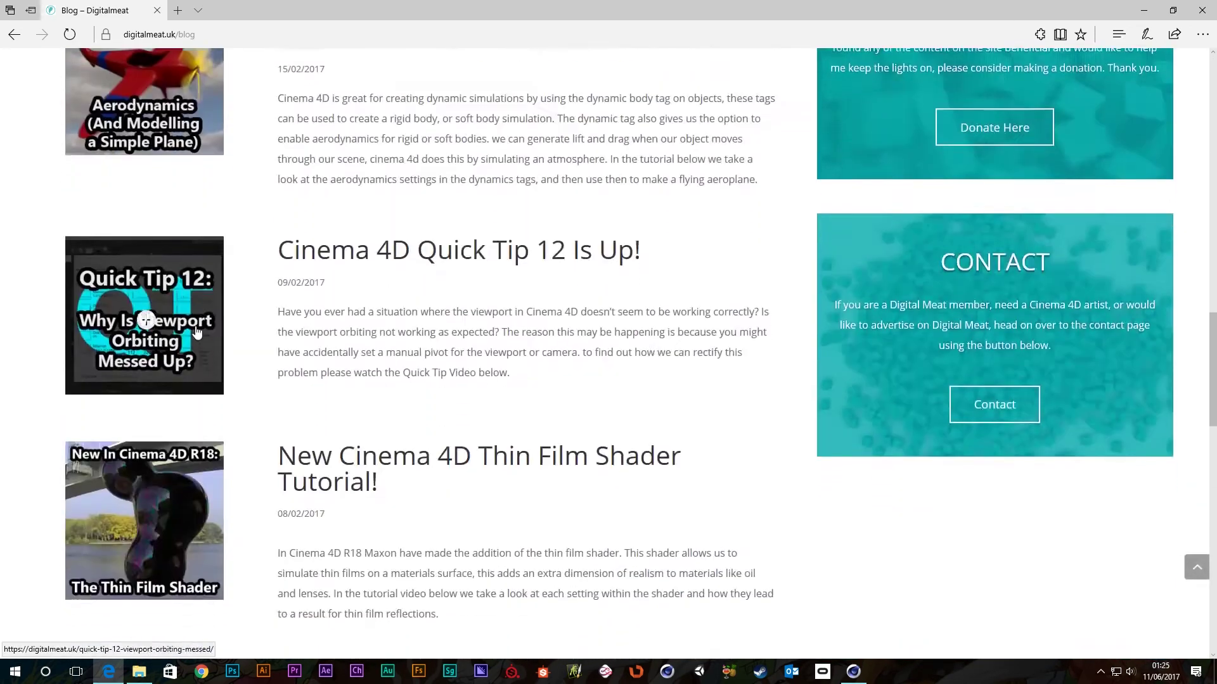
scroll(204, 339, down, 8)
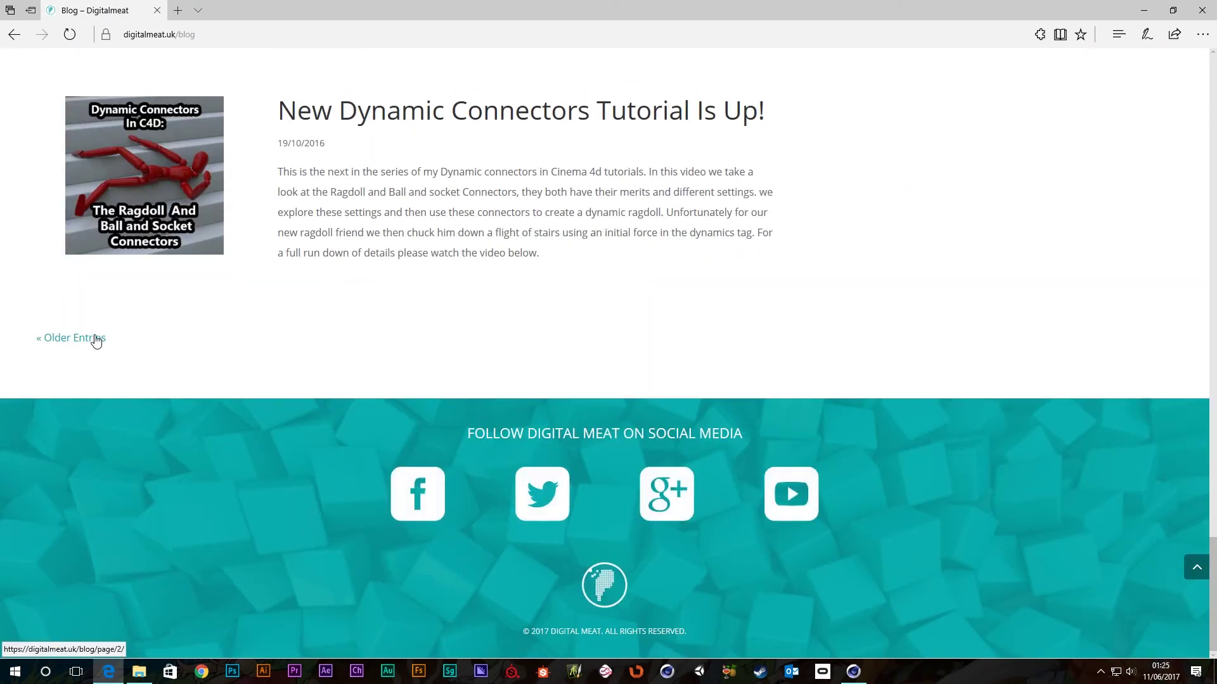
scroll(222, 315, down, 5)
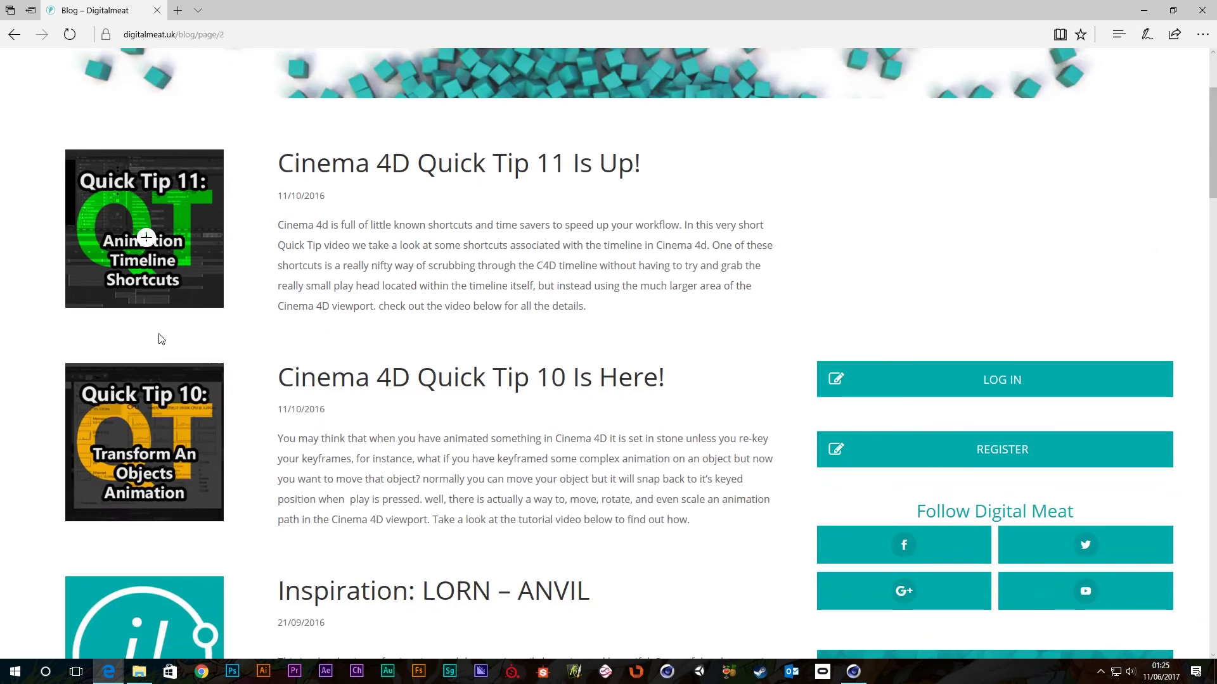
scroll(7, 332, down, 6)
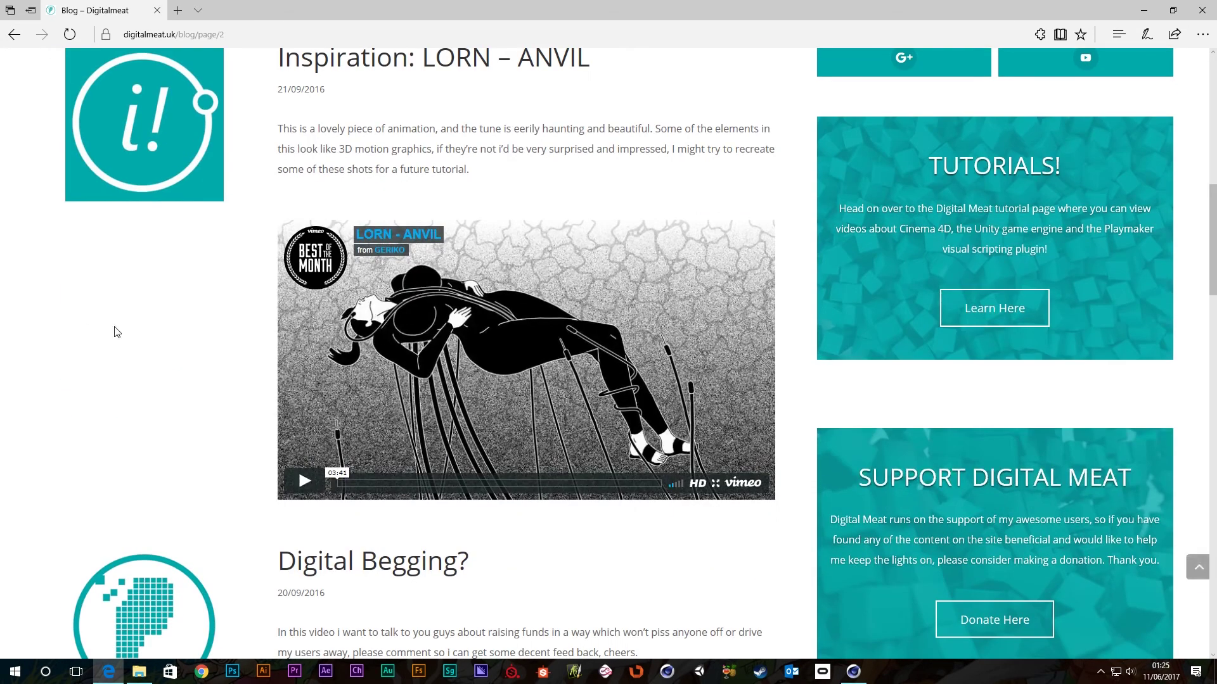
scroll(398, 127, up, 1)
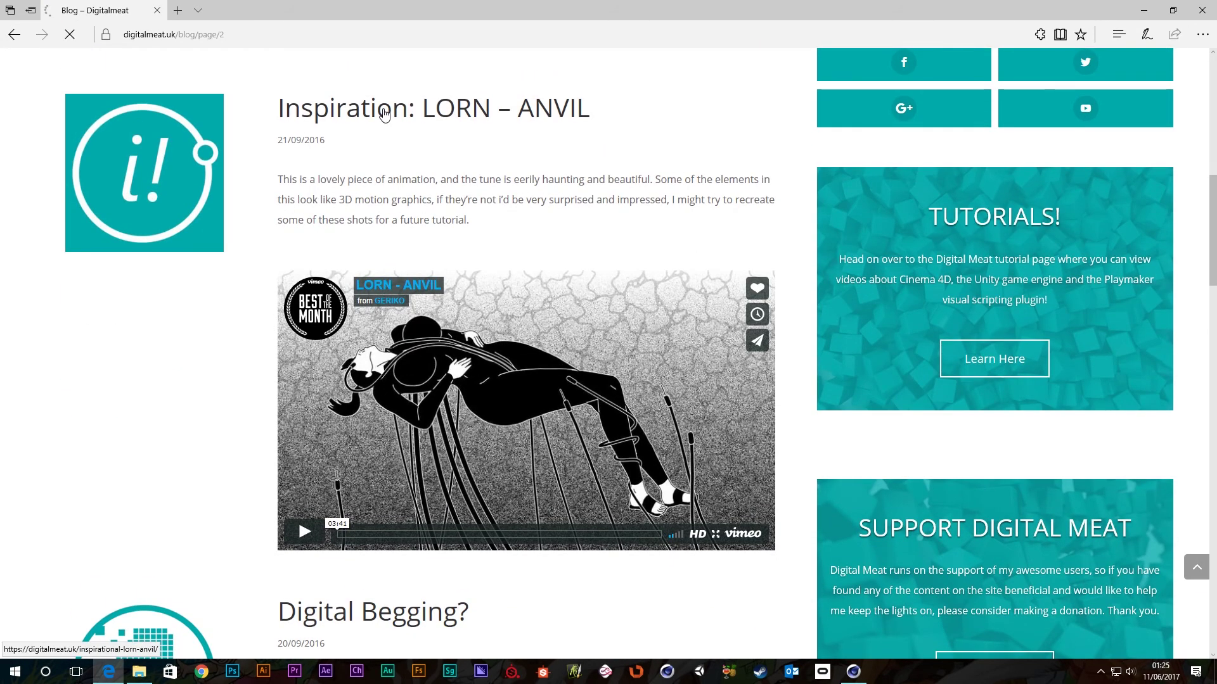
click(384, 113)
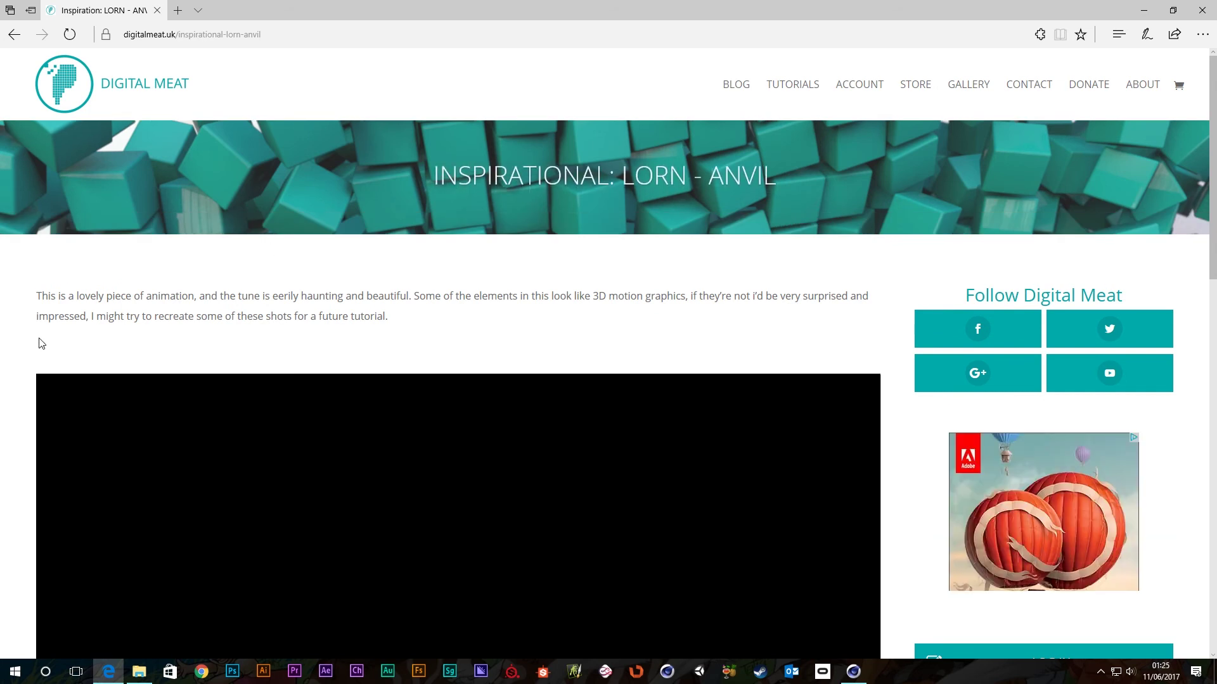
Play the embedded LORN - ANVIL video in the post and skip ahead in it
scroll(41, 343, down, 5)
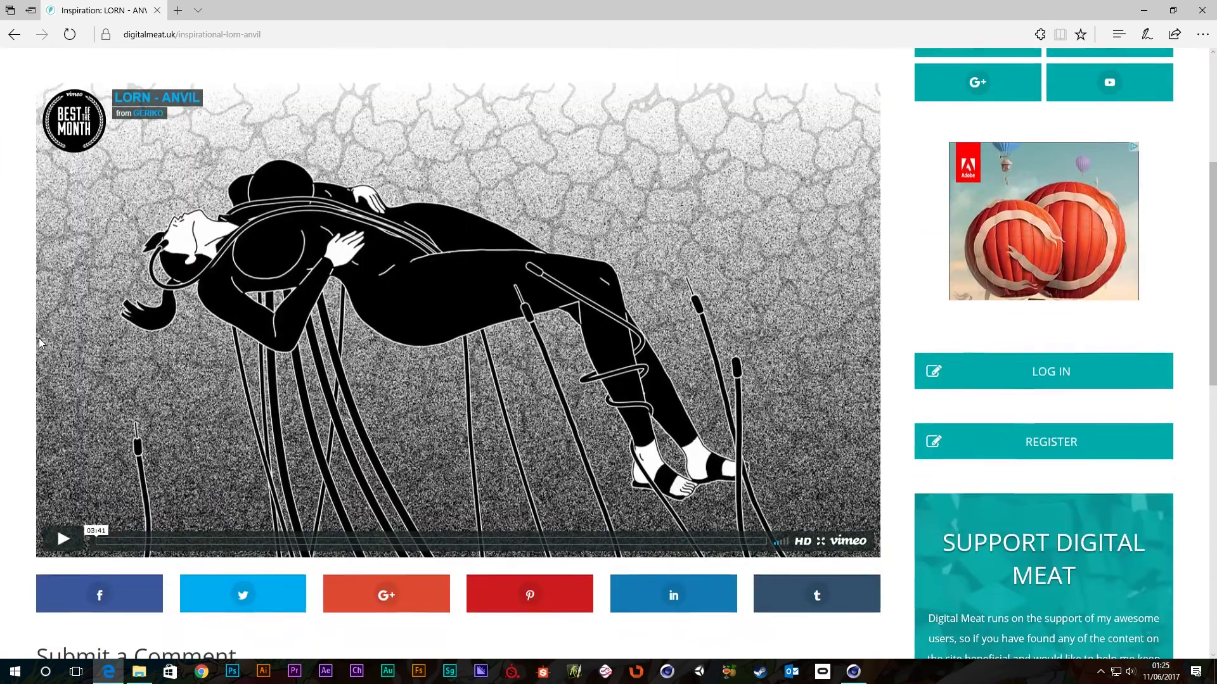
scroll(39, 343, up, 2)
scroll(44, 342, down, 2)
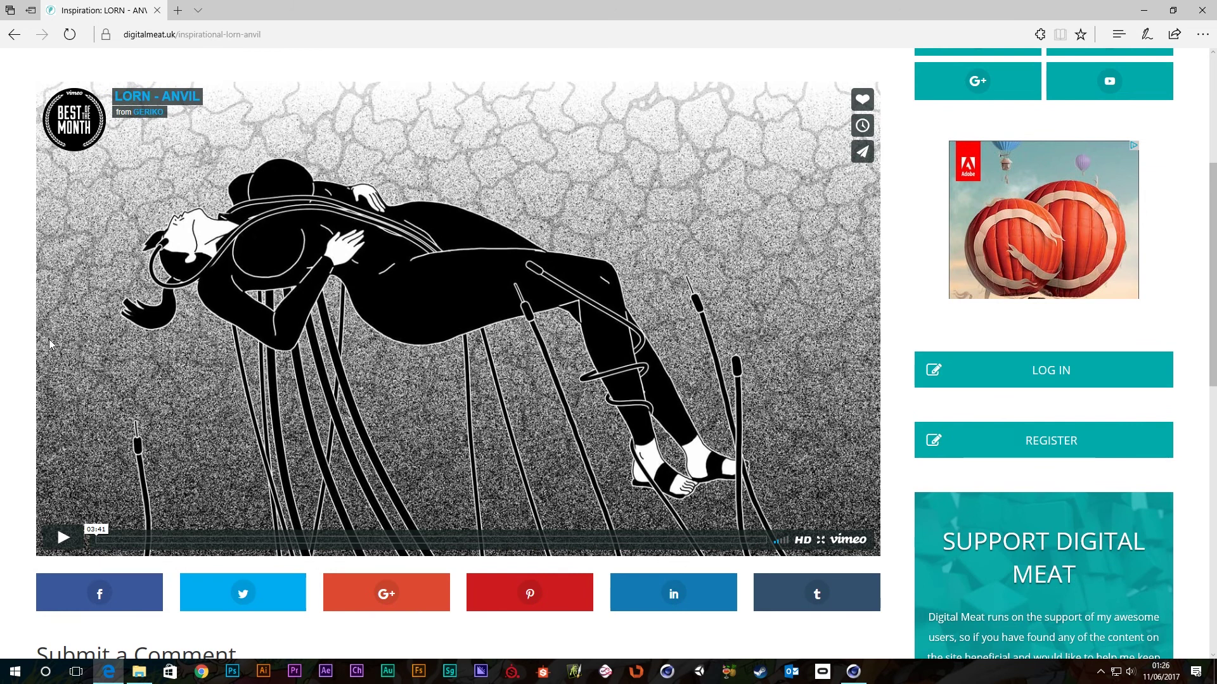
click(63, 537)
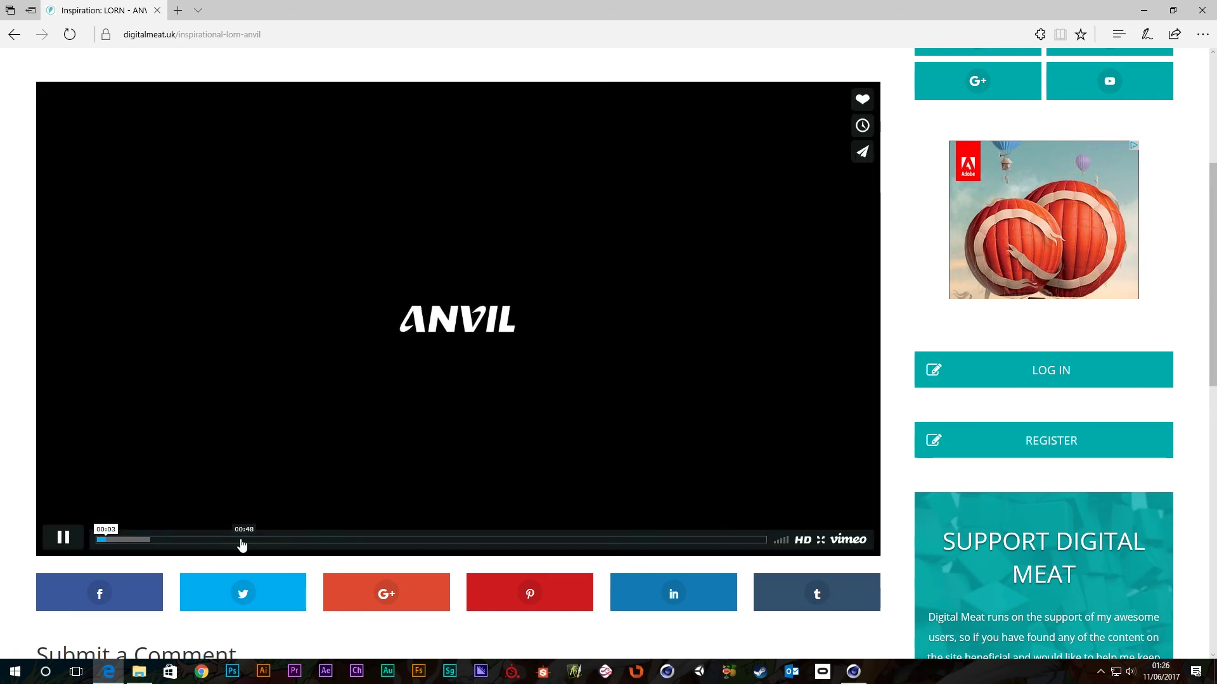
click(136, 540)
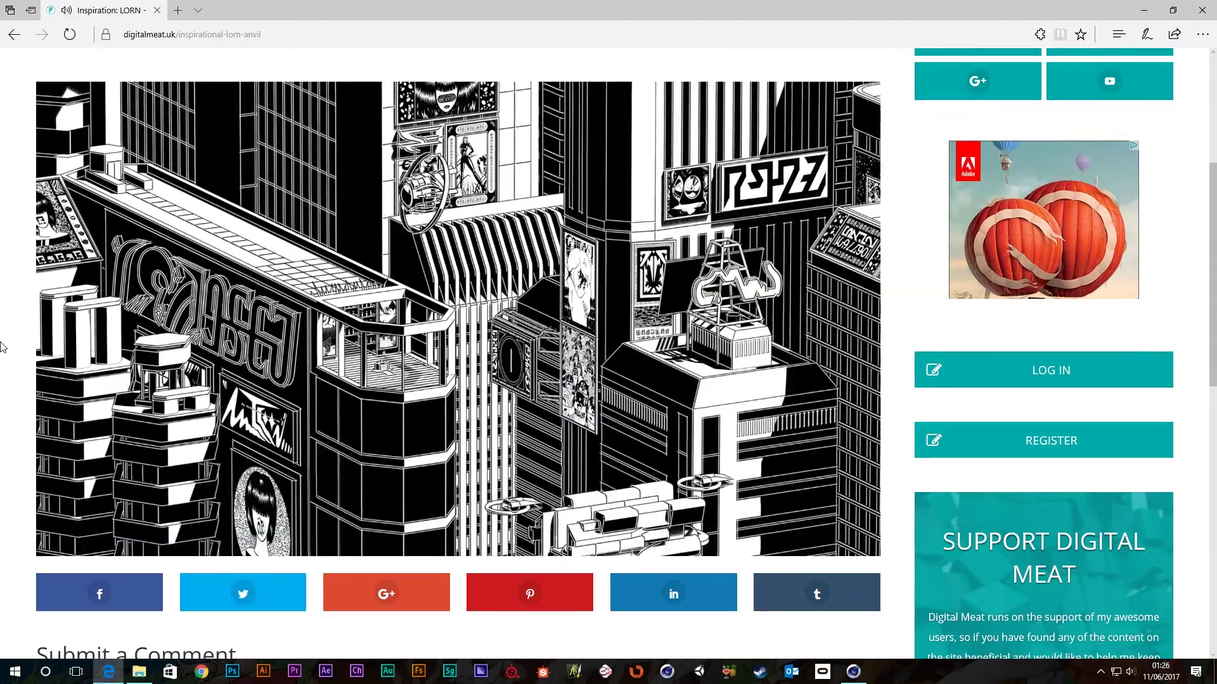
scroll(8, 361, up, 1)
scroll(22, 388, down, 1)
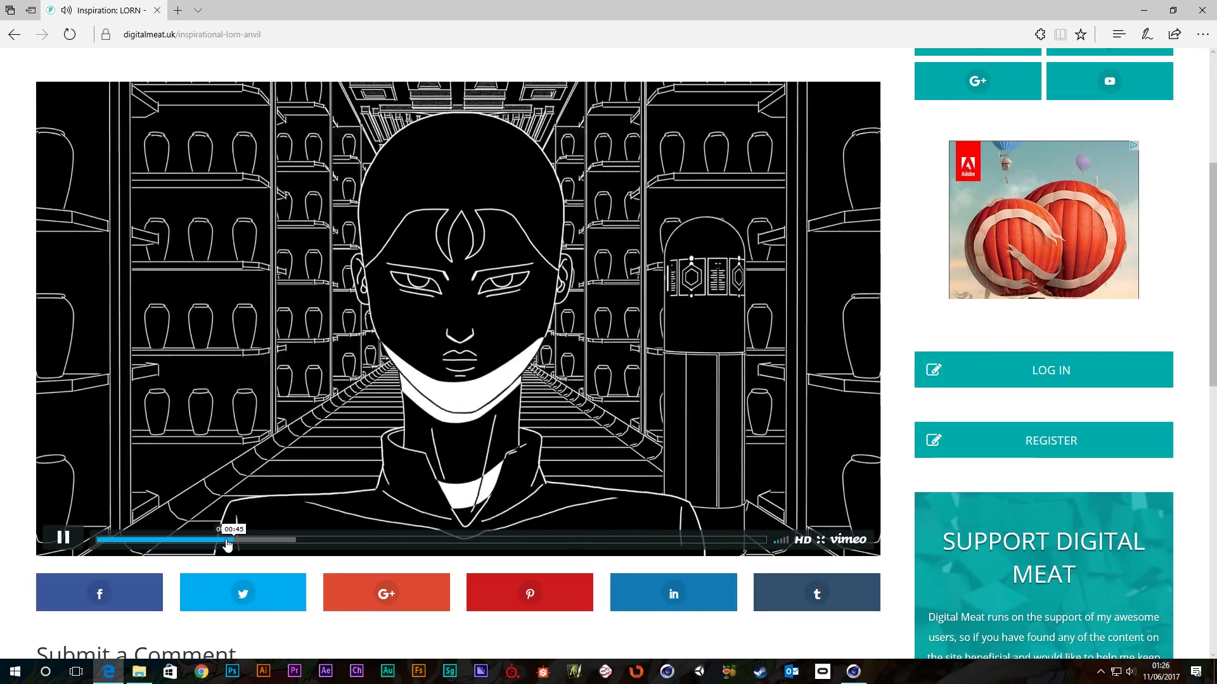
Return to the Tutorials page, open the Donate page and review its donor tiers and donation form
scroll(238, 540, up, 5)
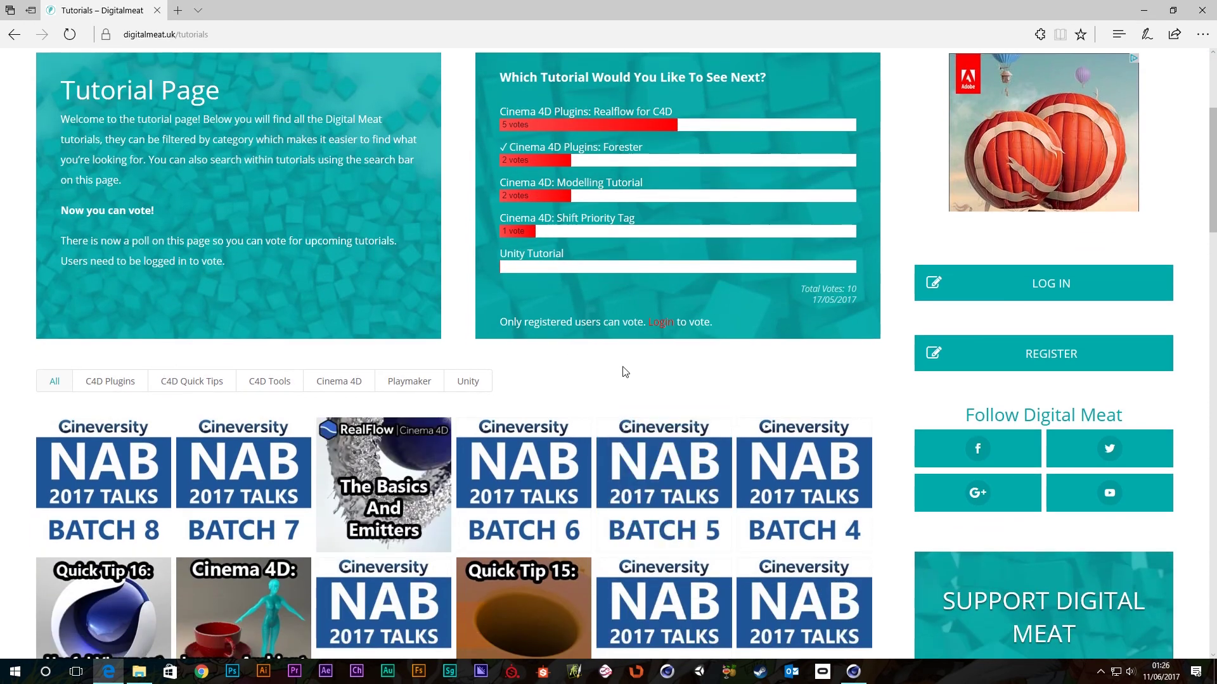
scroll(718, 389, up, 4)
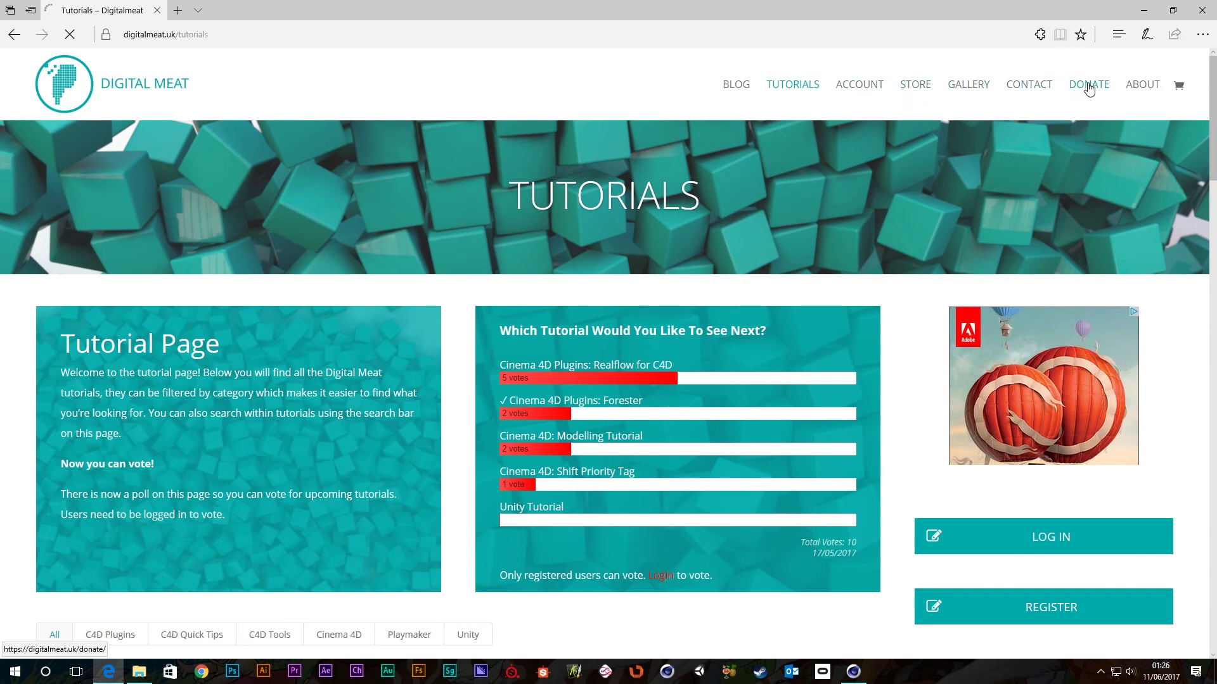
scroll(1032, 253, down, 4)
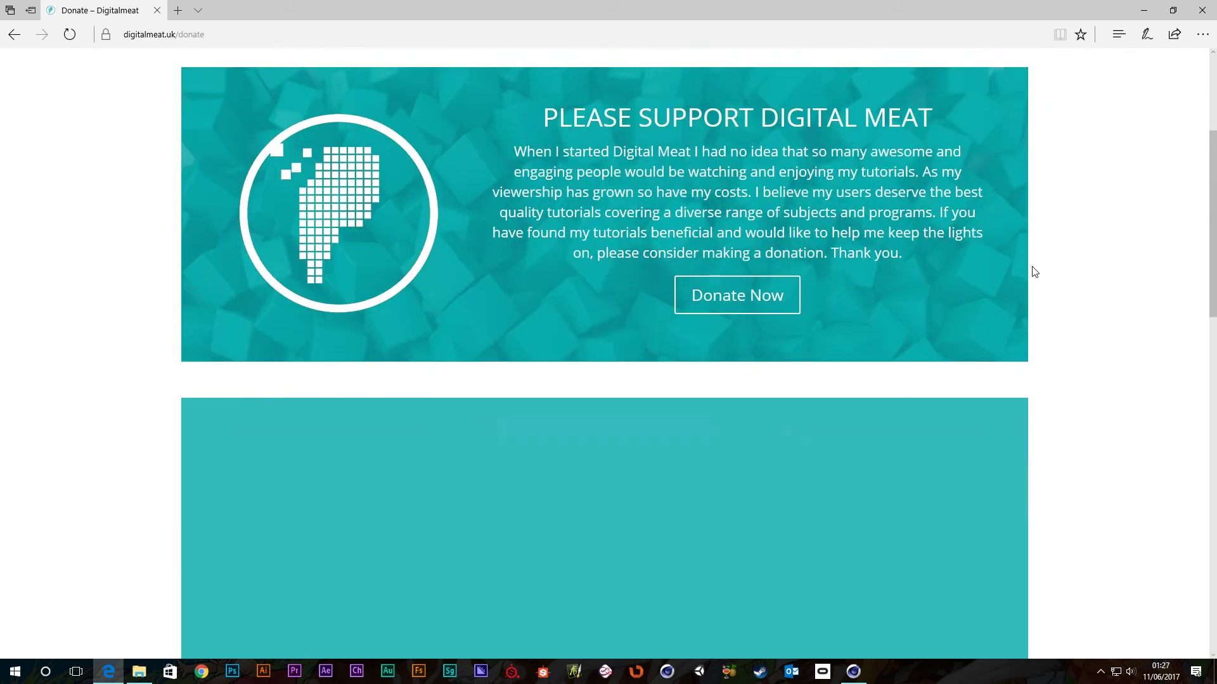
scroll(1035, 271, down, 10)
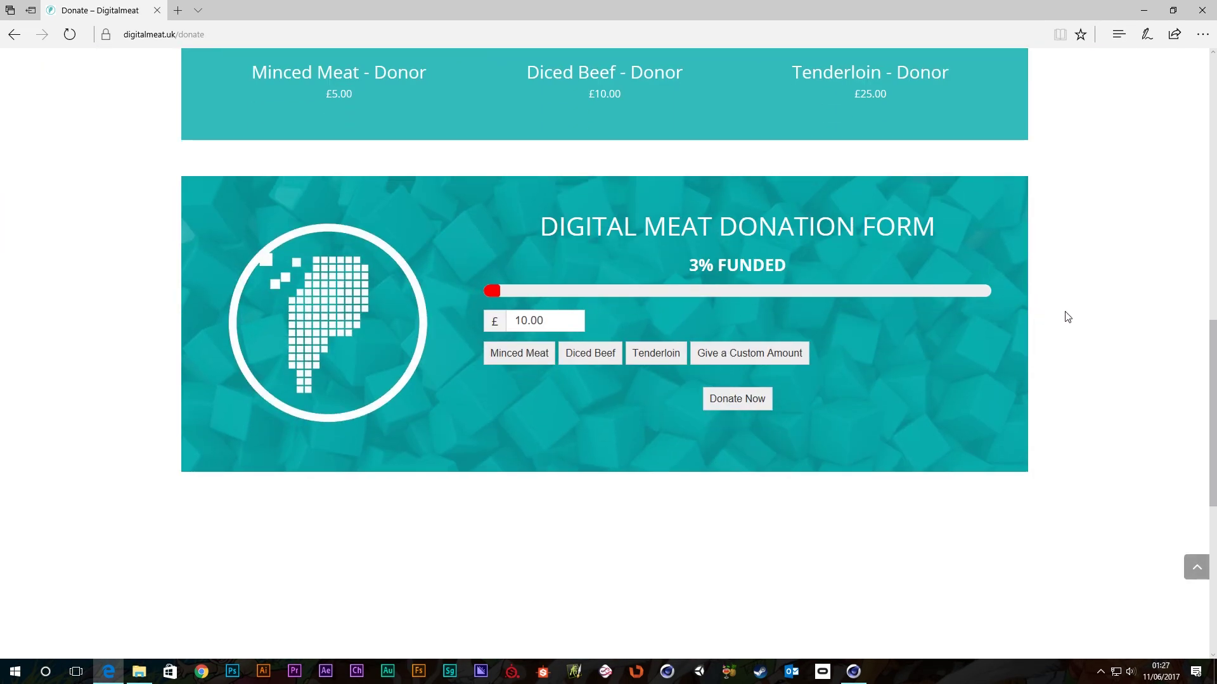
scroll(1067, 316, up, 10)
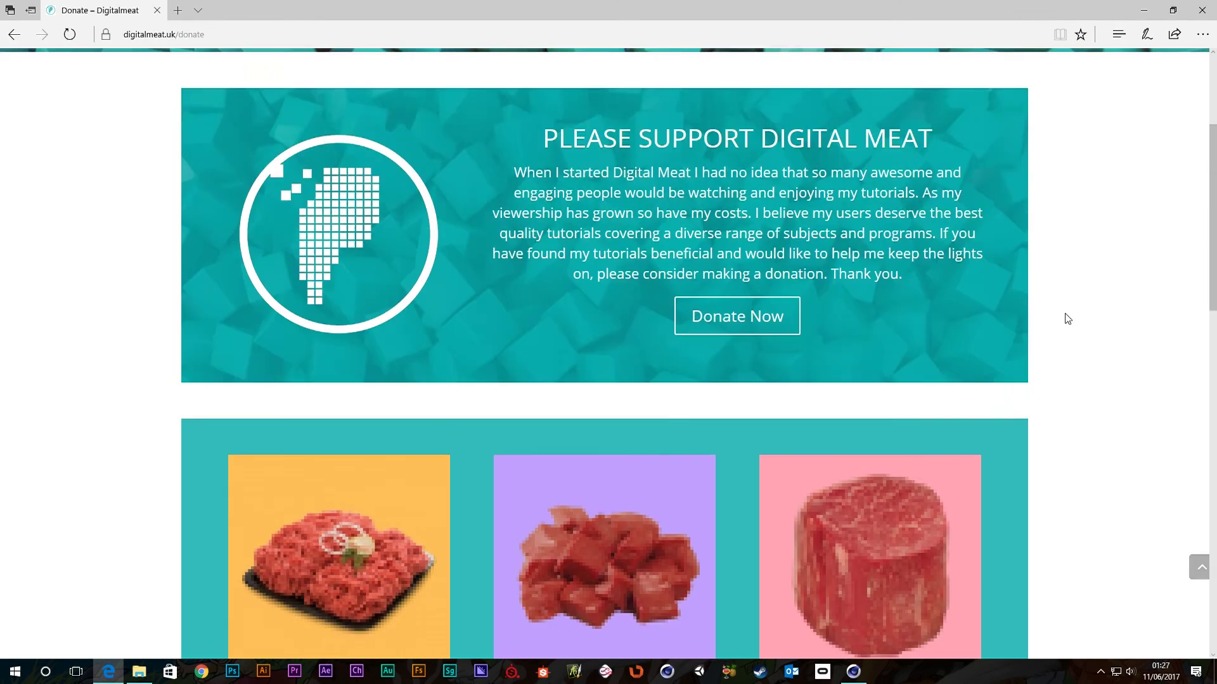
scroll(1066, 318, up, 4)
scroll(1068, 320, down, 11)
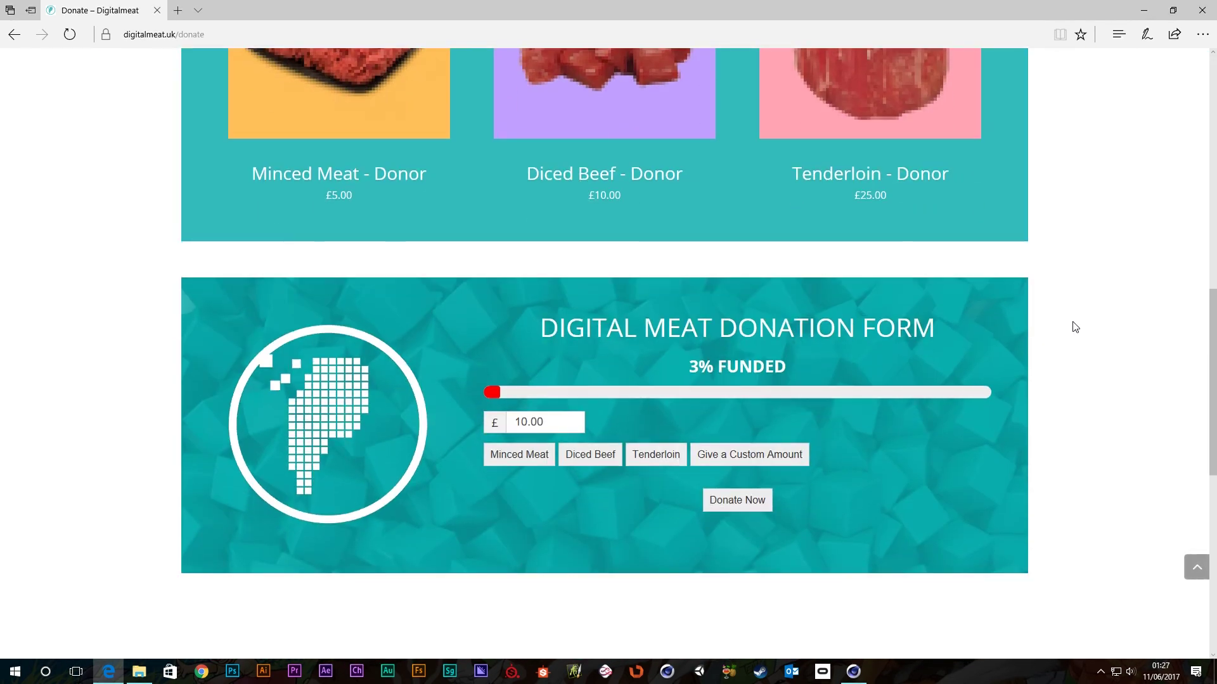
scroll(1071, 325, up, 12)
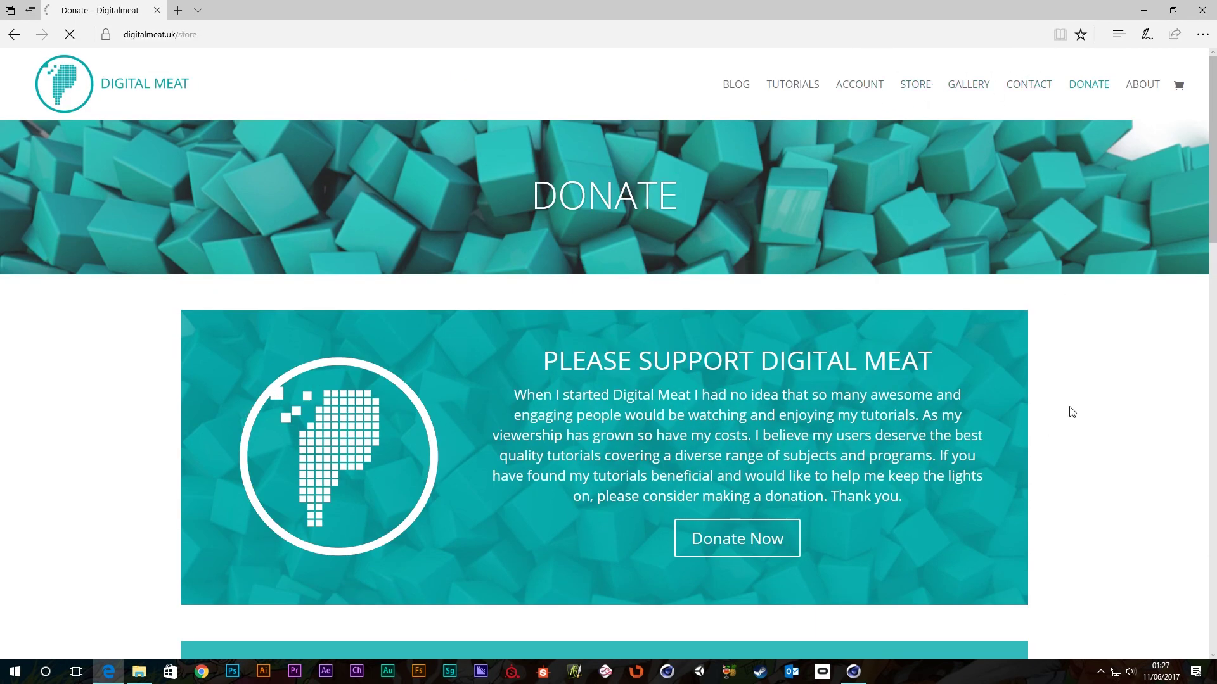
Open the site's Store page and the Digital Meat shop on Redbubble, and look through the products offered
scroll(659, 437, down, 2)
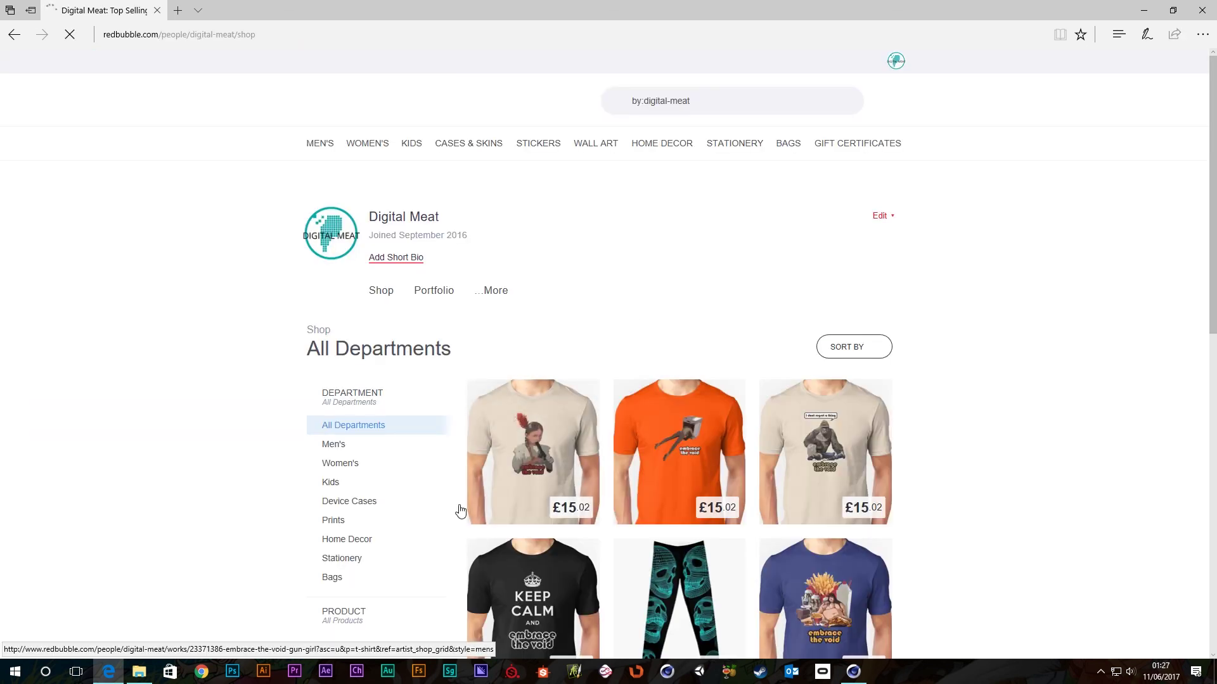
scroll(343, 393, down, 1)
scroll(955, 433, down, 8)
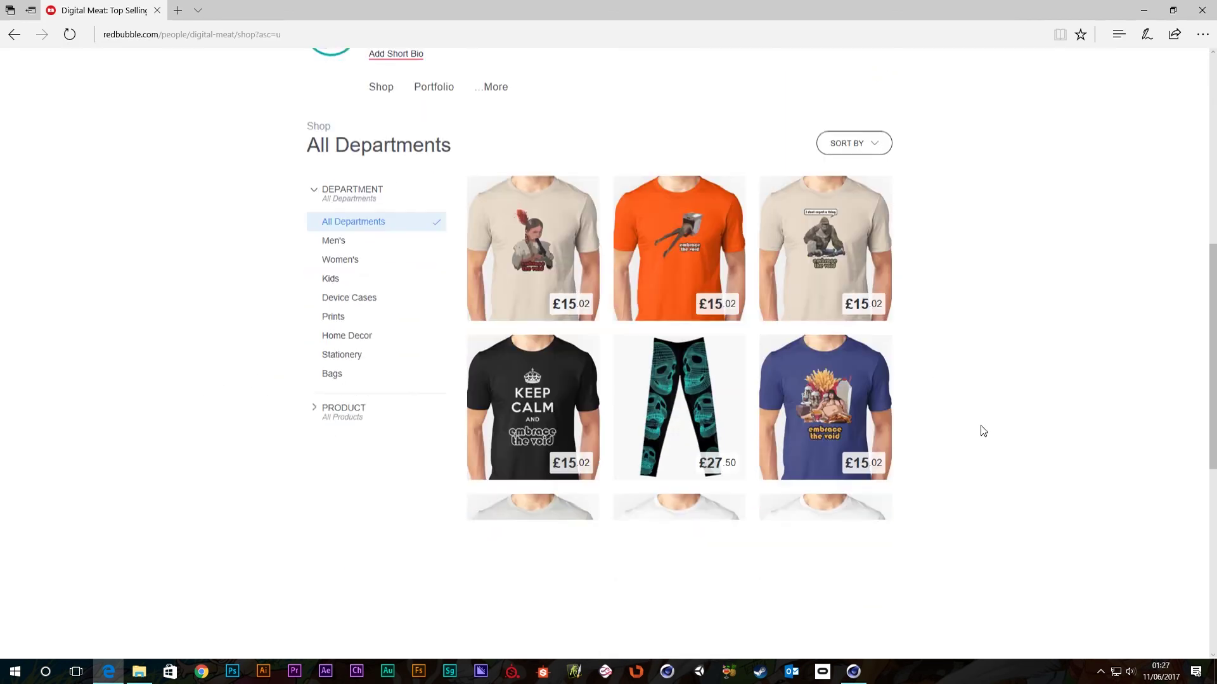
scroll(993, 434, up, 10)
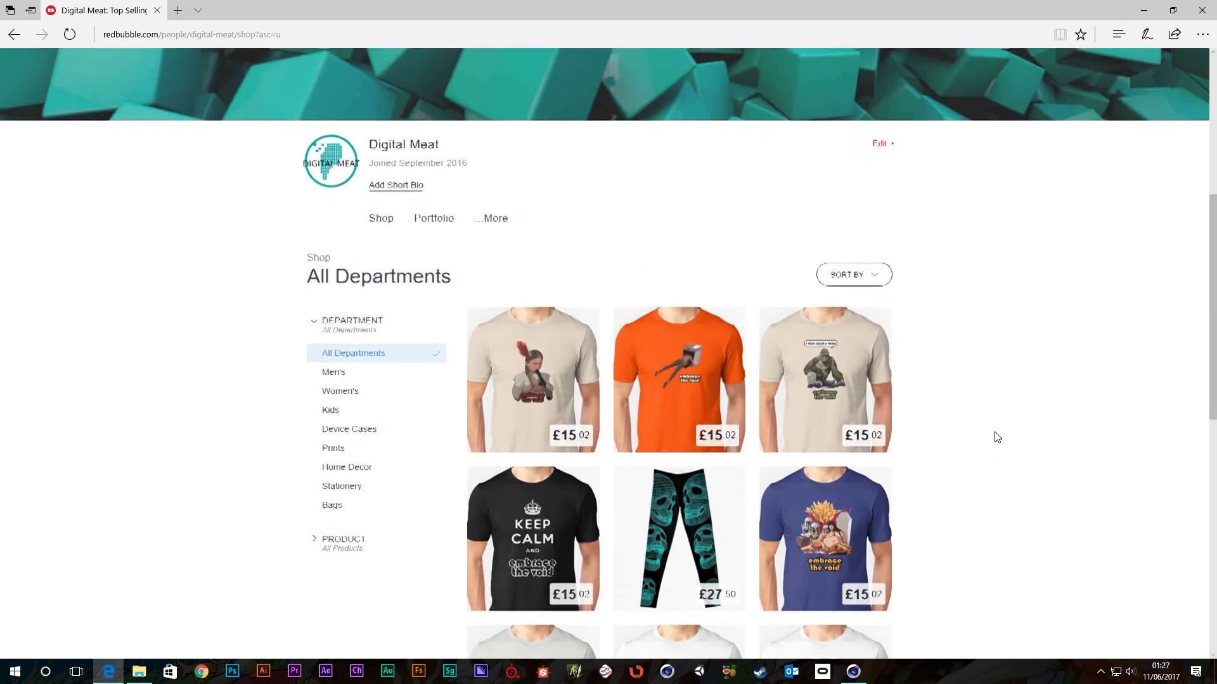